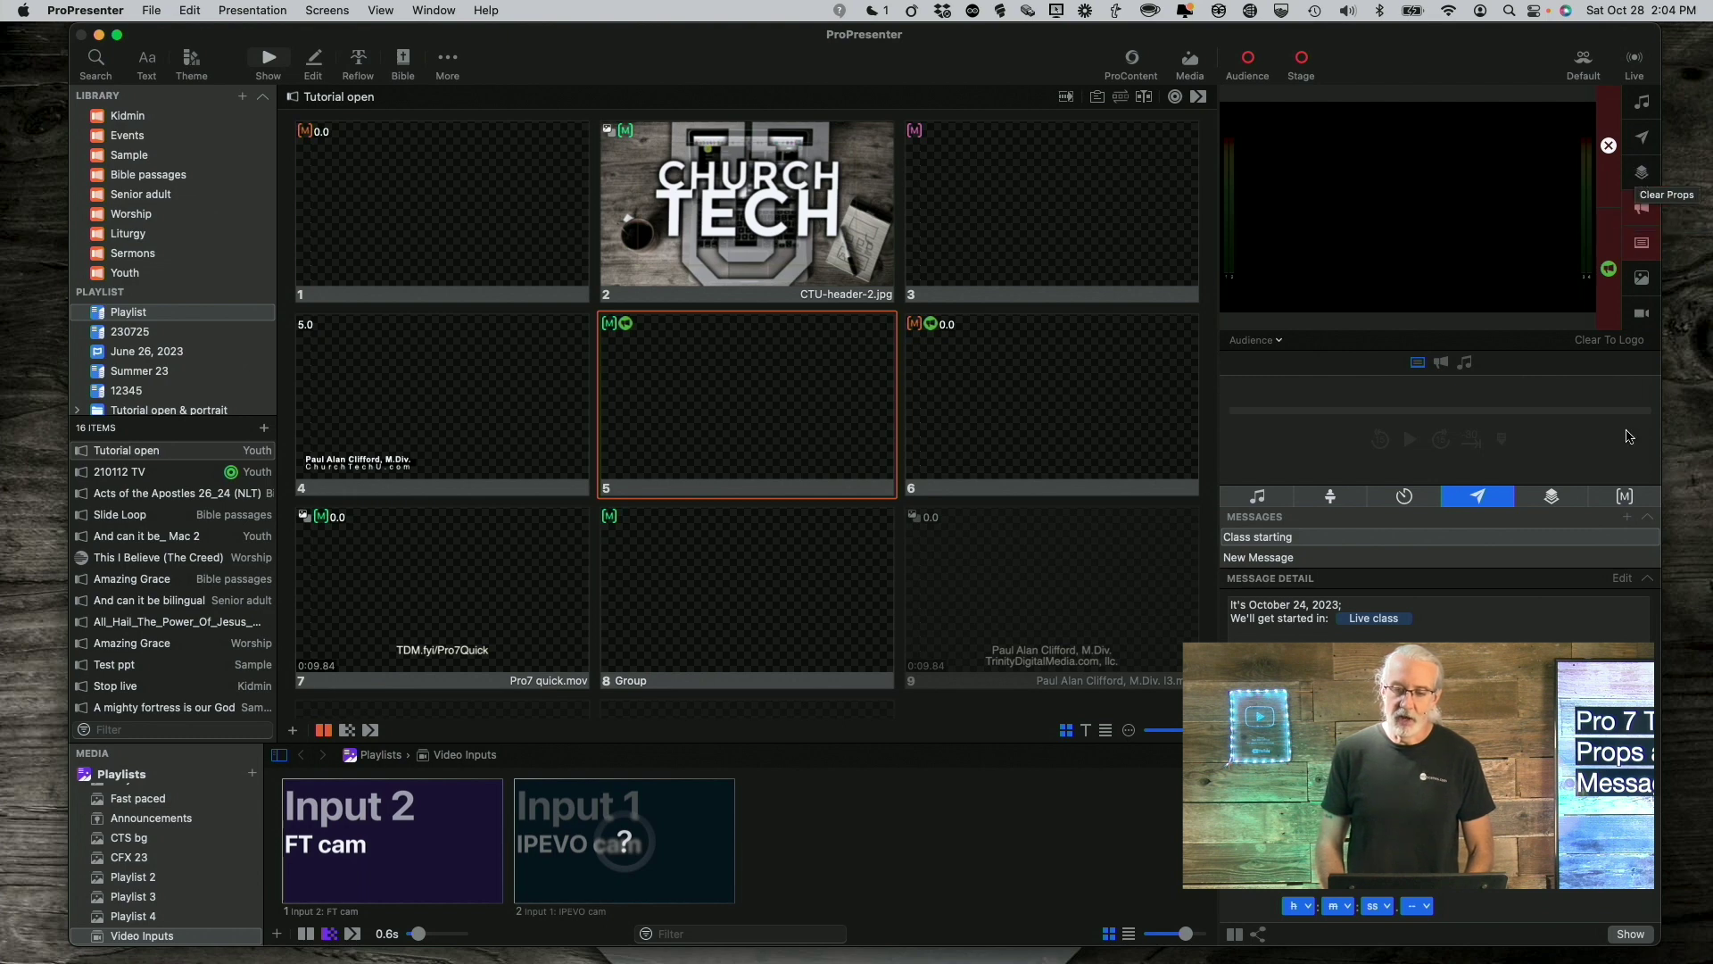
Step: Switch the right-hand panel to the Props list and add a new prop, named 'Prop' by default
{"action": "left_click", "coordinate": [1551, 497]}
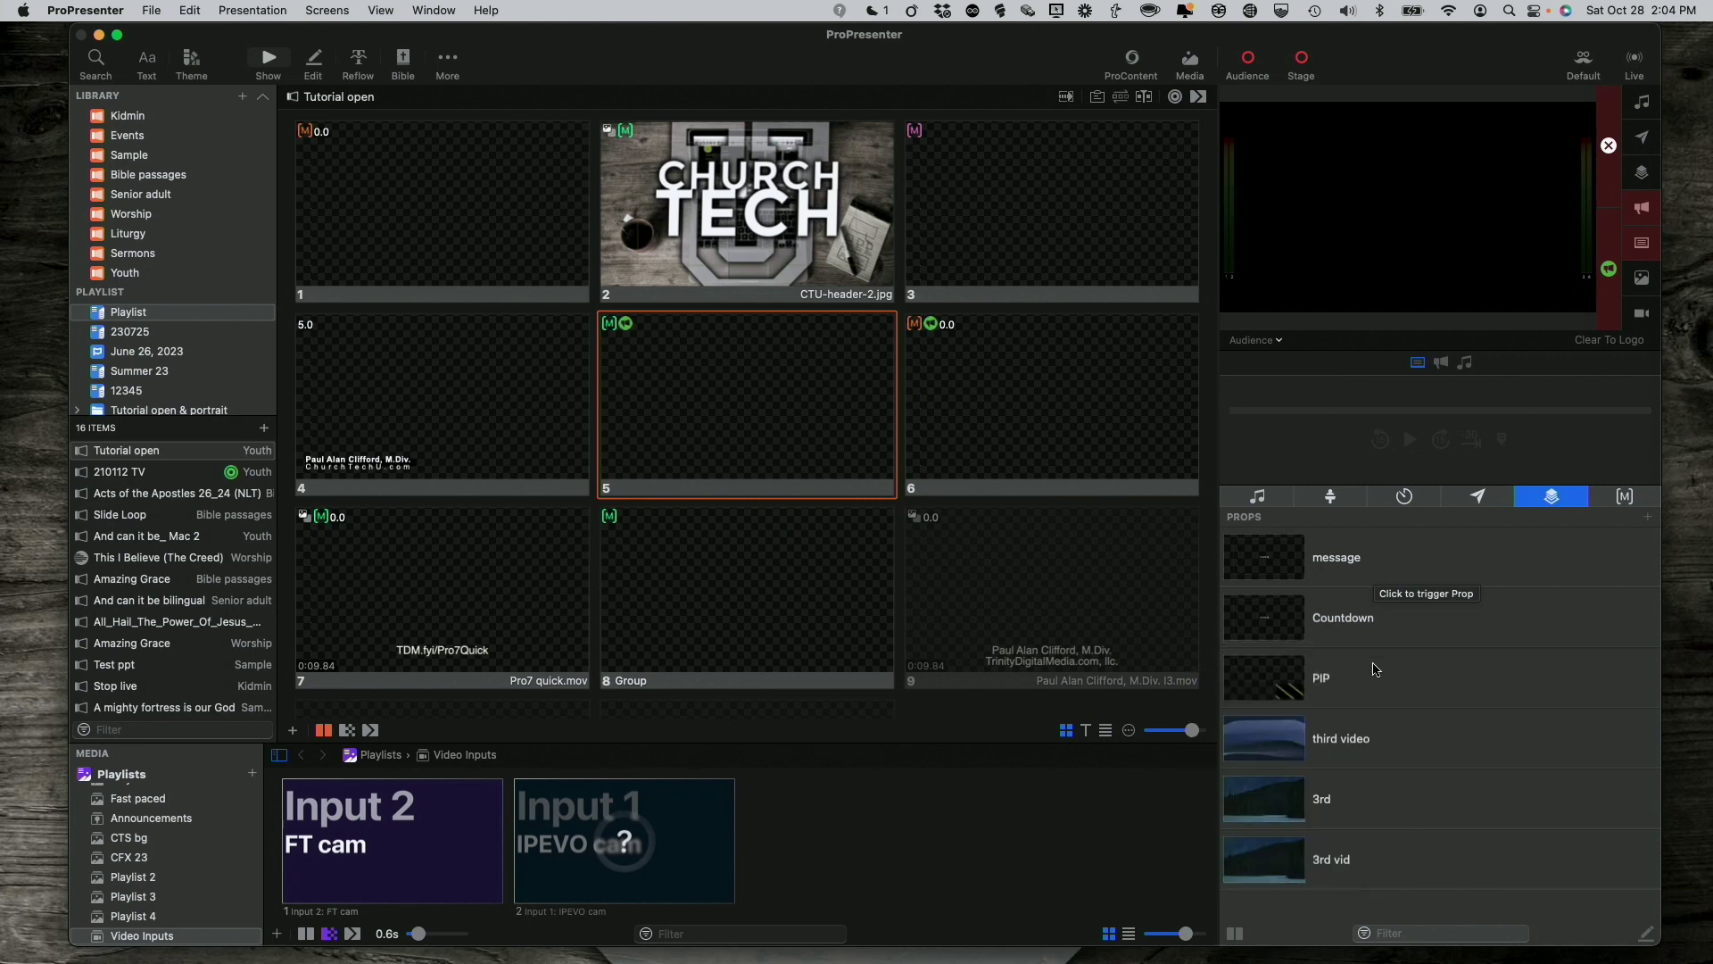
{"action": "scroll", "coordinate": [1366, 864], "scroll_direction": "down", "scroll_amount": 1}
{"action": "scroll", "coordinate": [1365, 862], "scroll_direction": "up", "scroll_amount": 1}
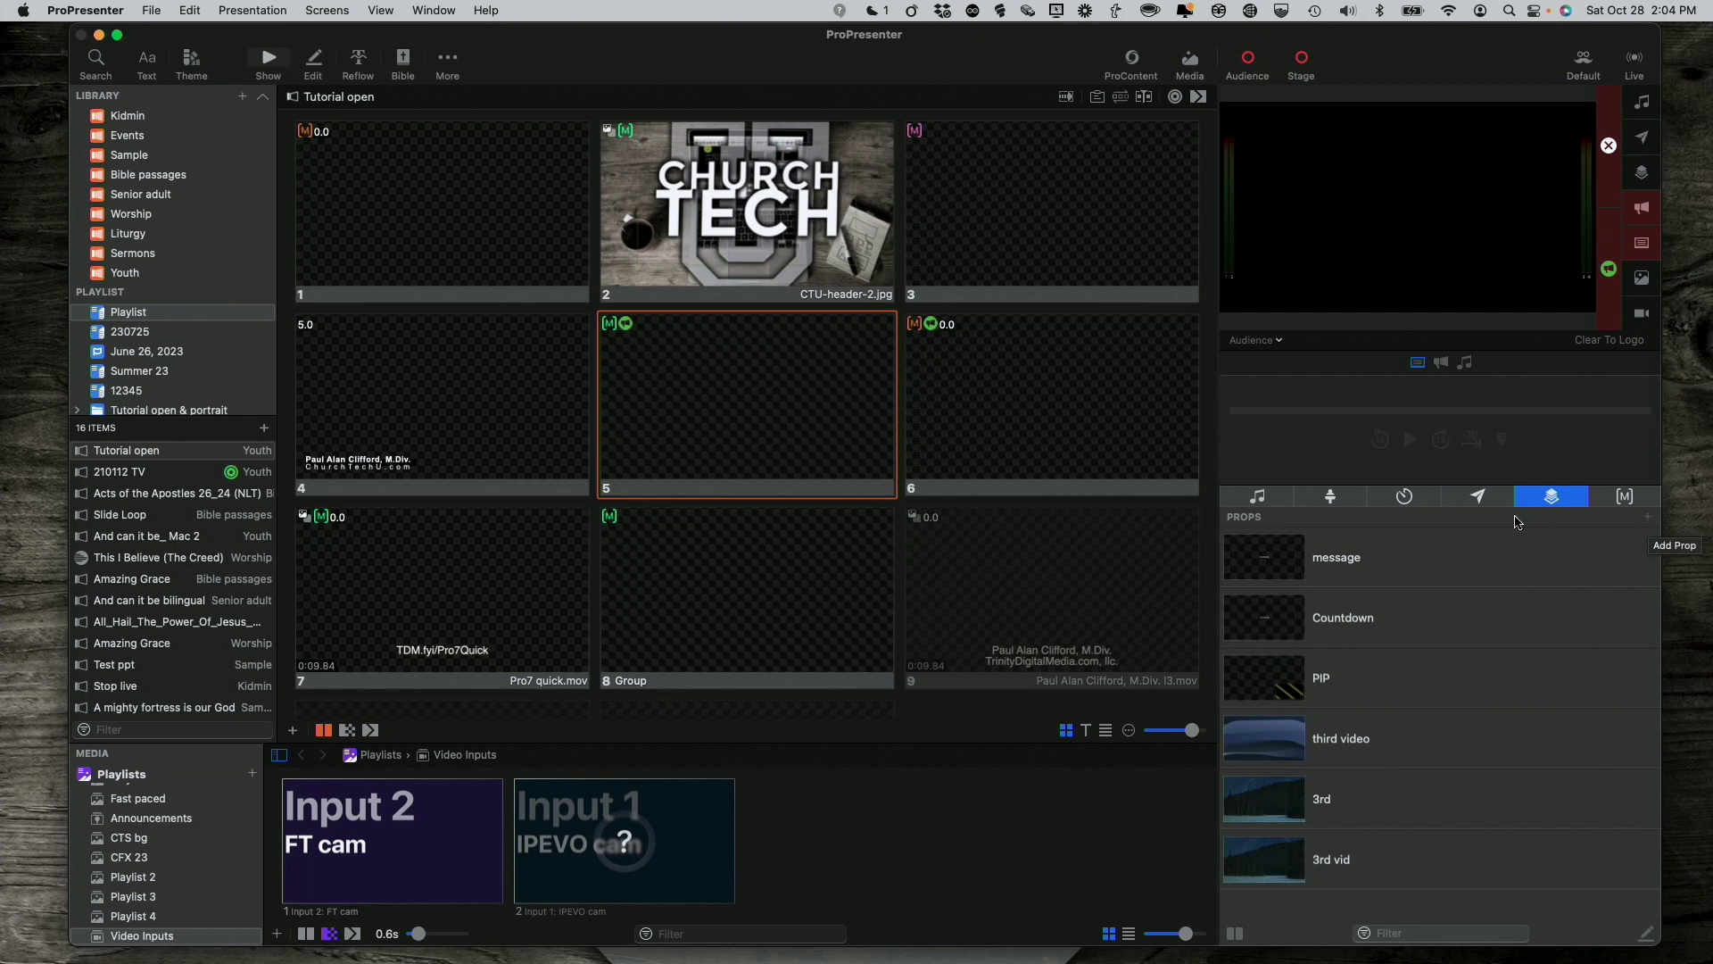
{"action": "left_click", "coordinate": [1649, 519]}
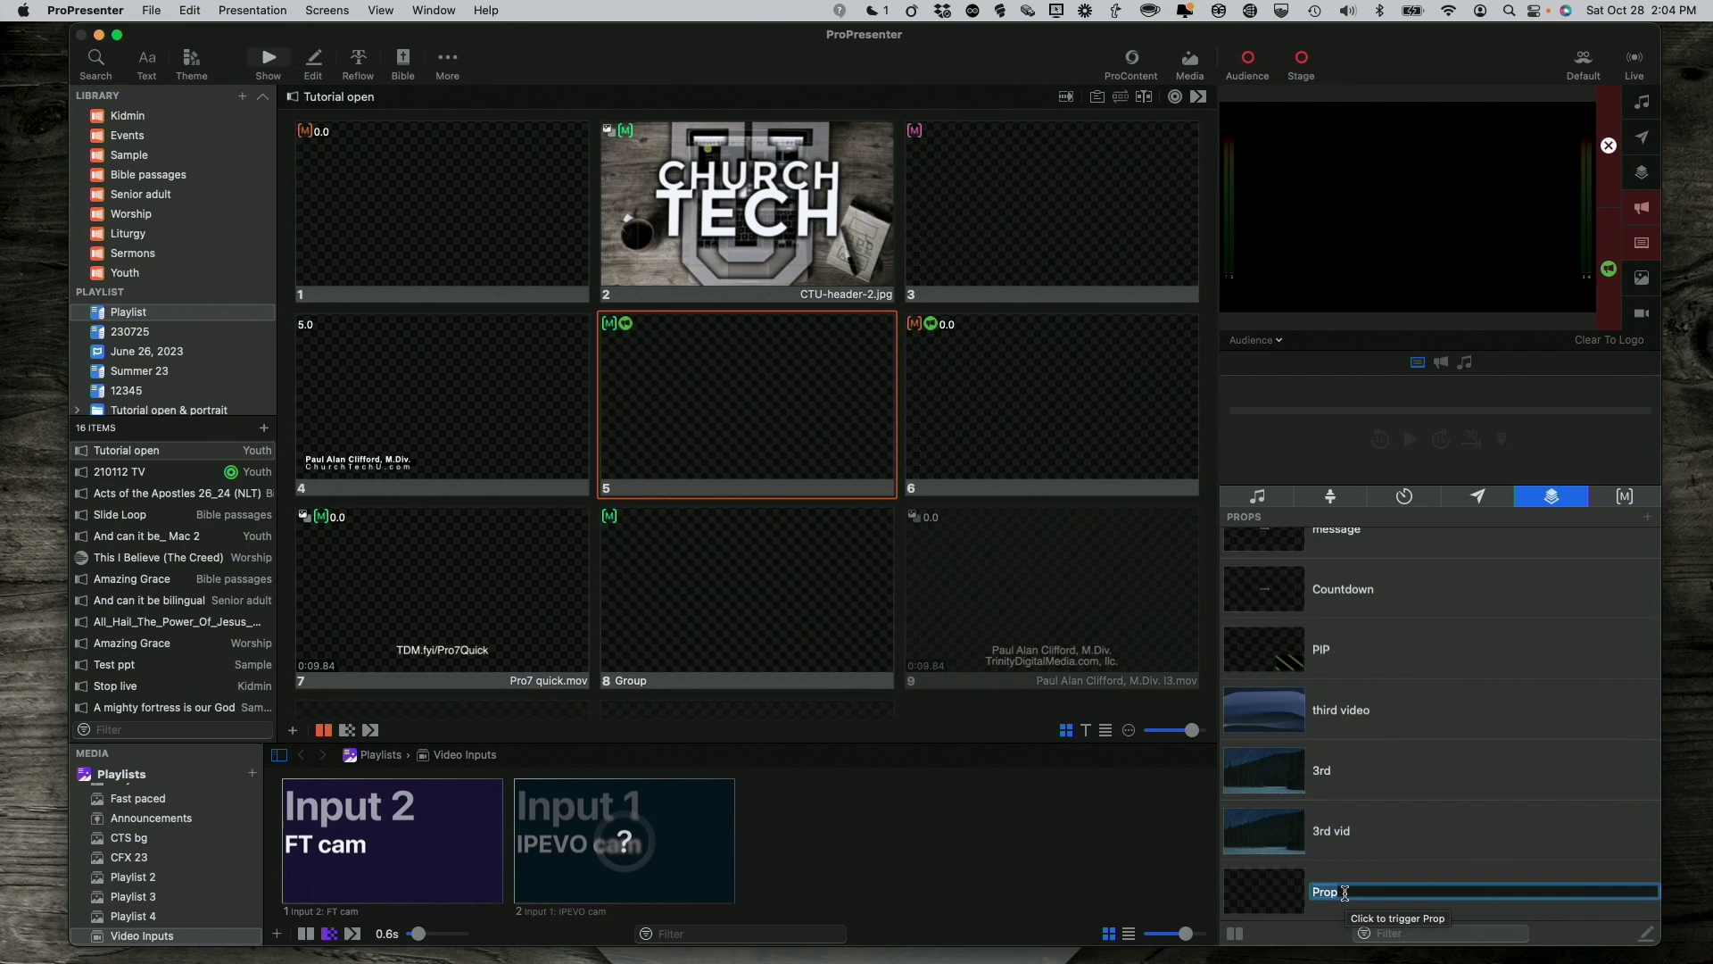
Step: Name the new prop 'Sample prop' and trigger it to activate the props layer
{"action": "type", "text": "Samp"}
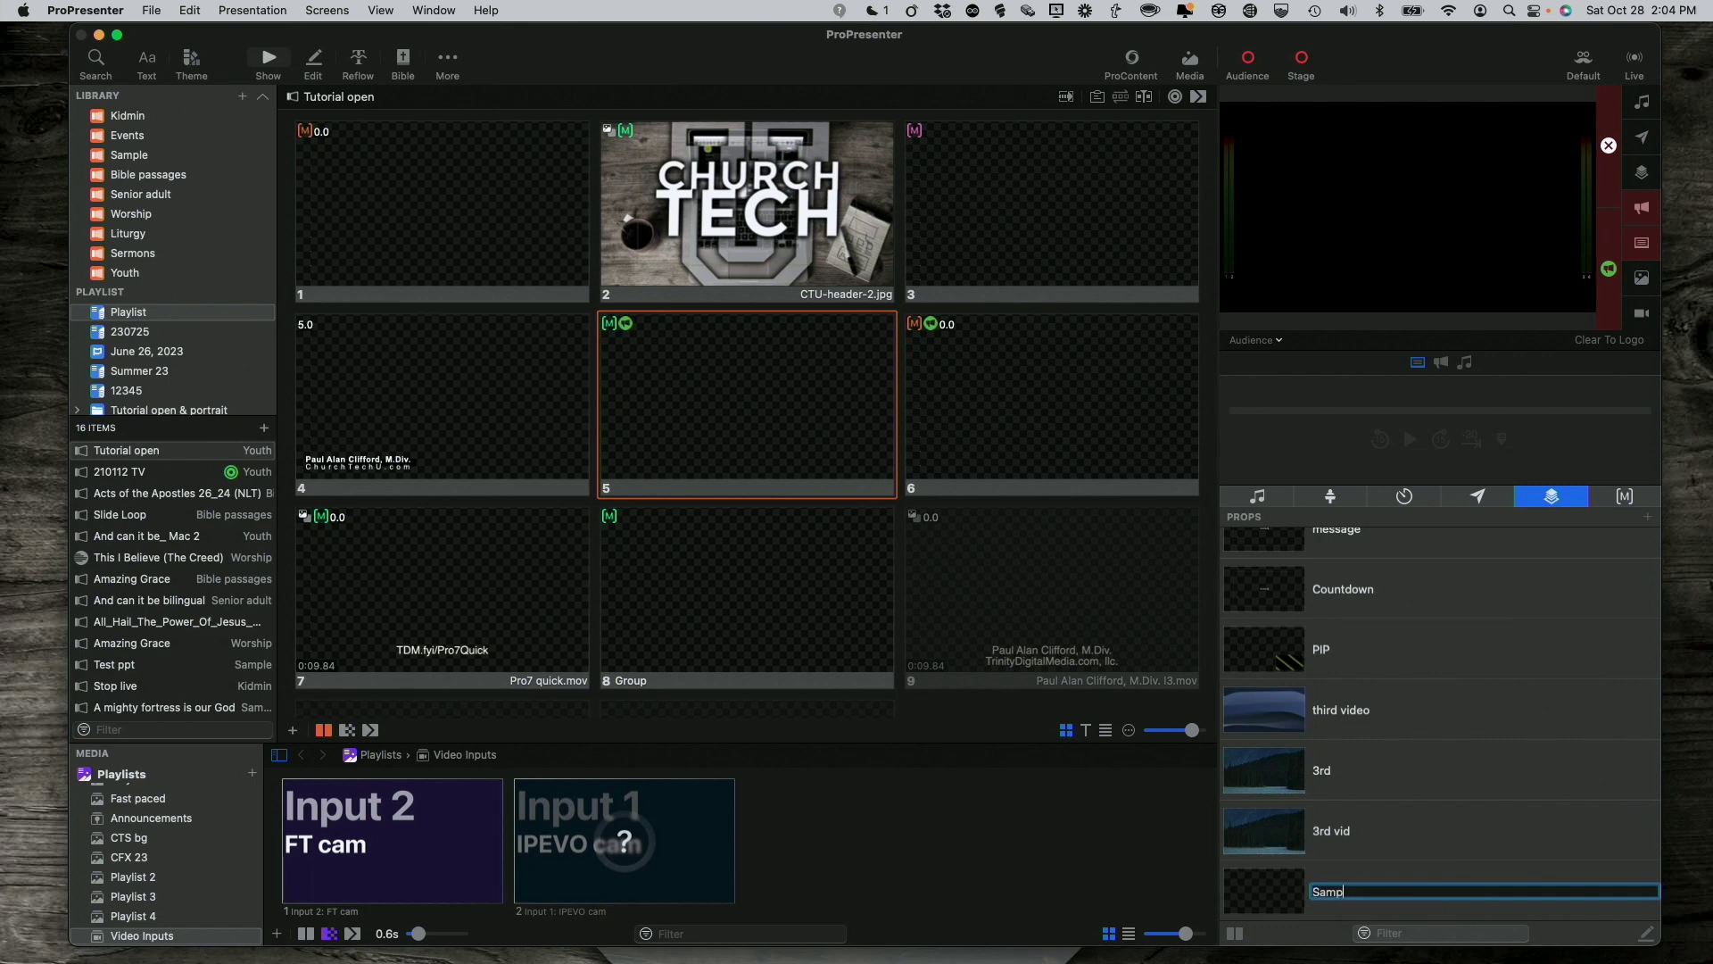
{"action": "type", "text": "le prop"}
{"action": "key", "text": "Return"}
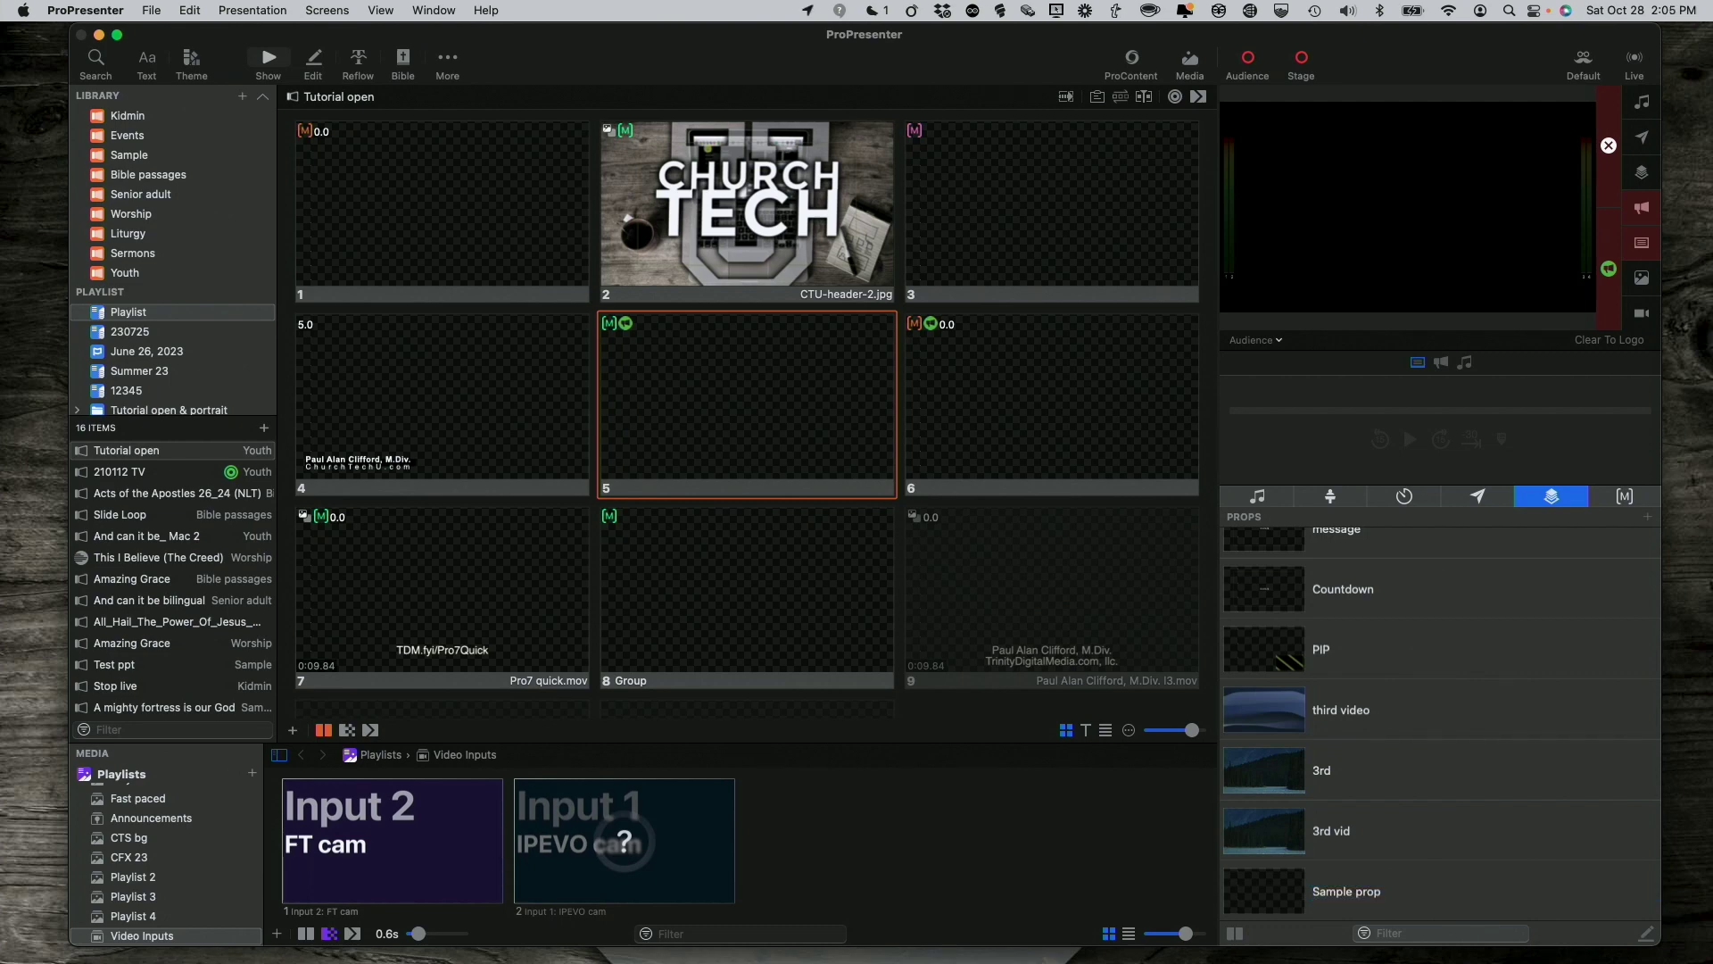
{"action": "left_click", "coordinate": [1276, 891]}
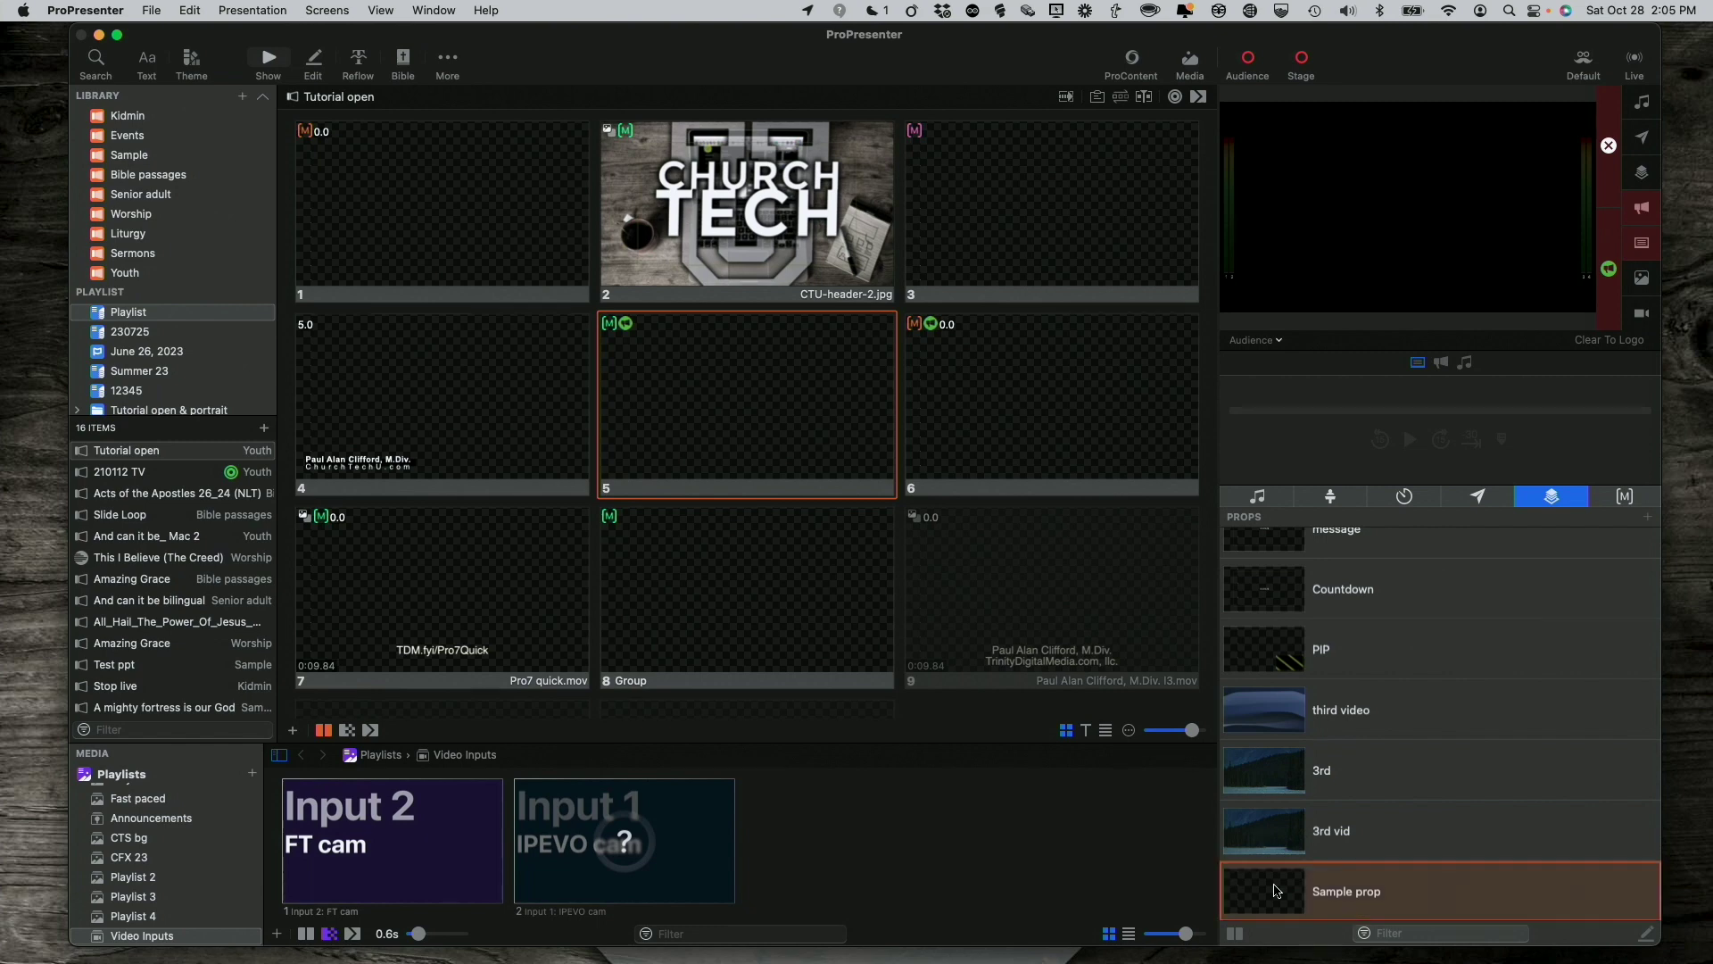
{"action": "left_click", "coordinate": [1643, 184]}
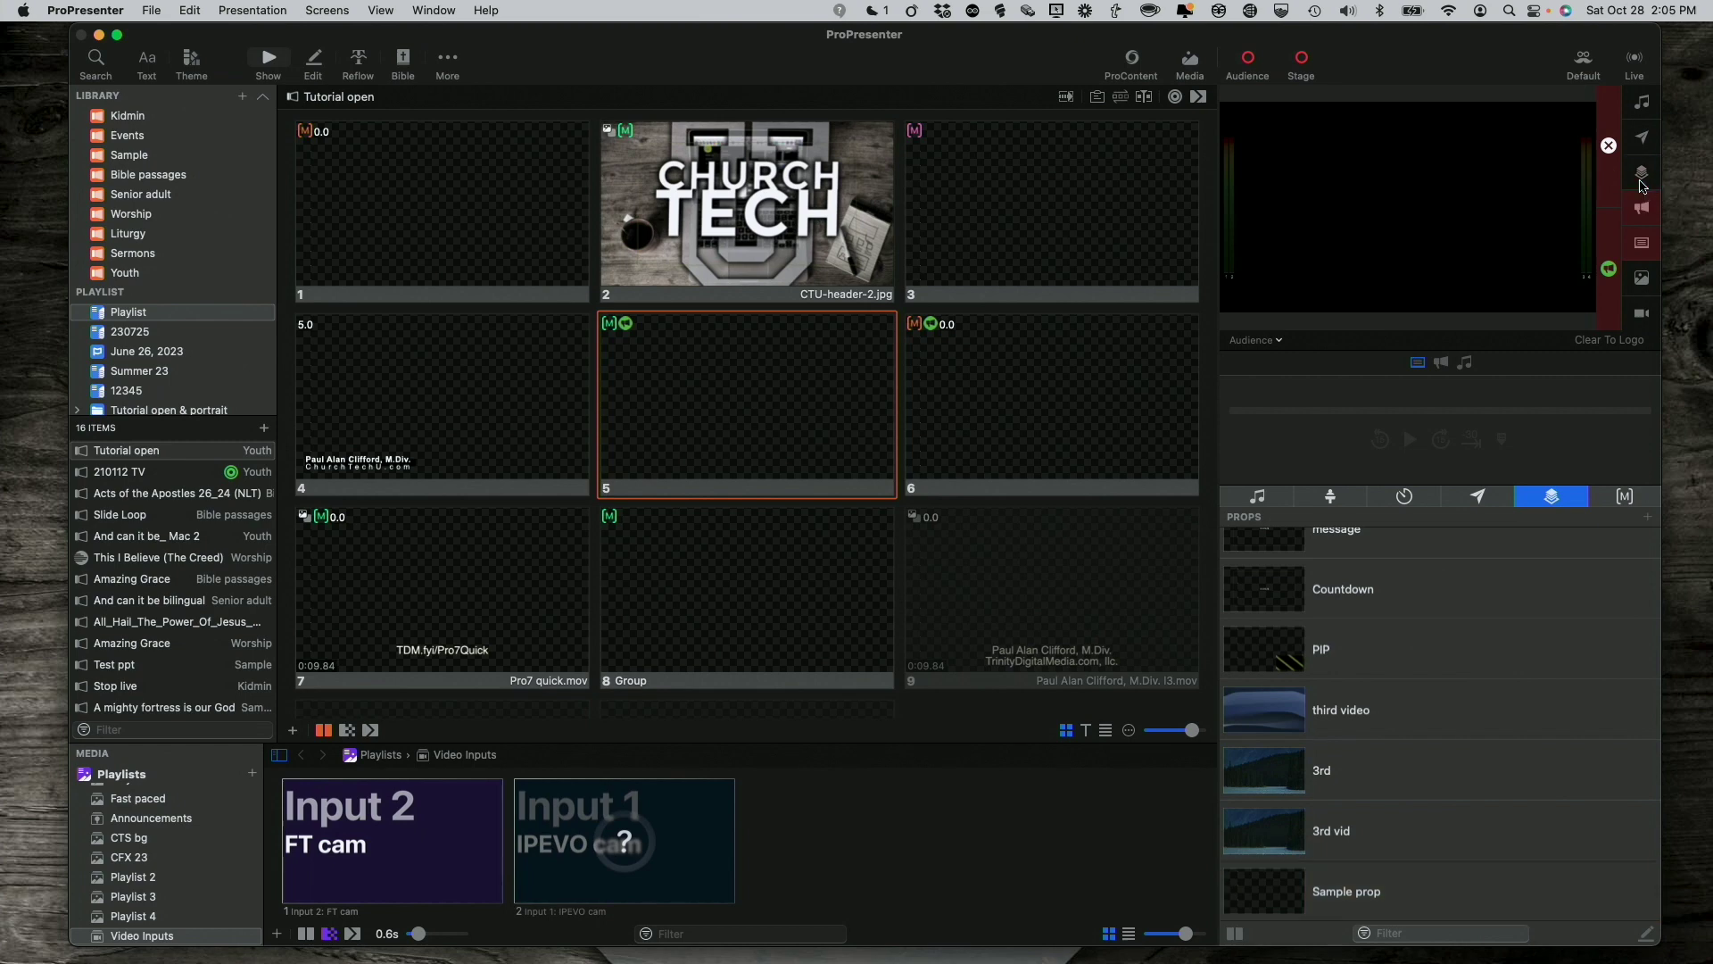
{"action": "left_click", "coordinate": [1282, 896]}
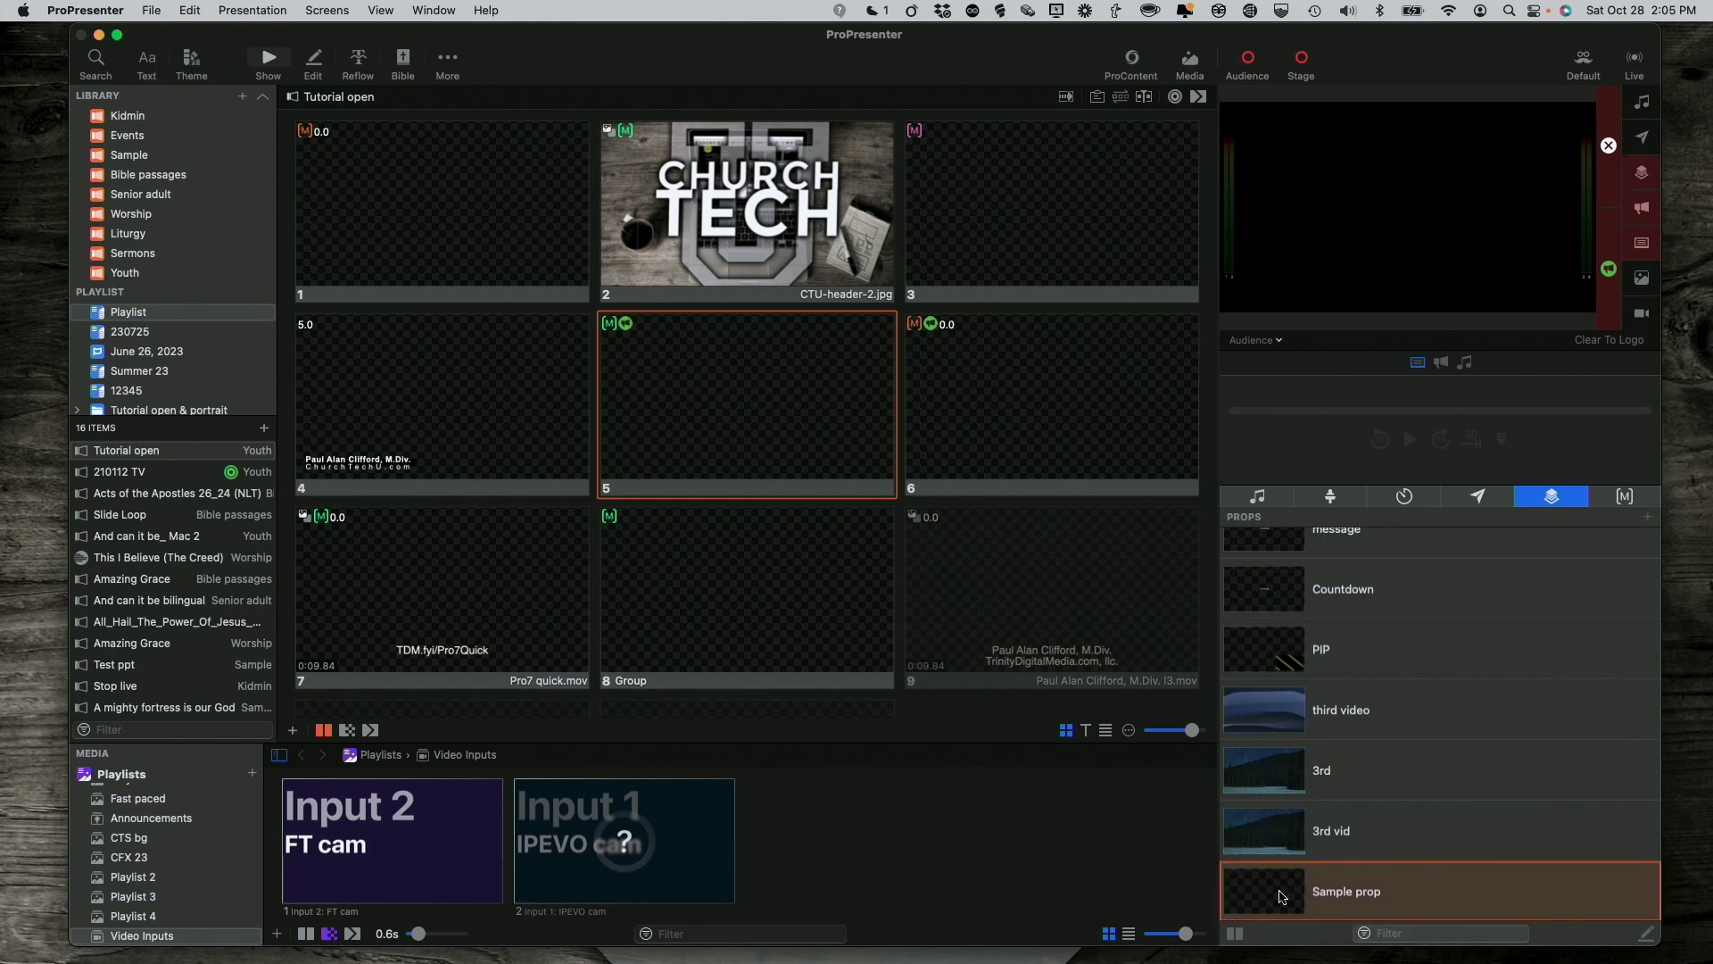
{"action": "left_click", "coordinate": [1289, 773]}
{"action": "left_click", "coordinate": [1283, 840]}
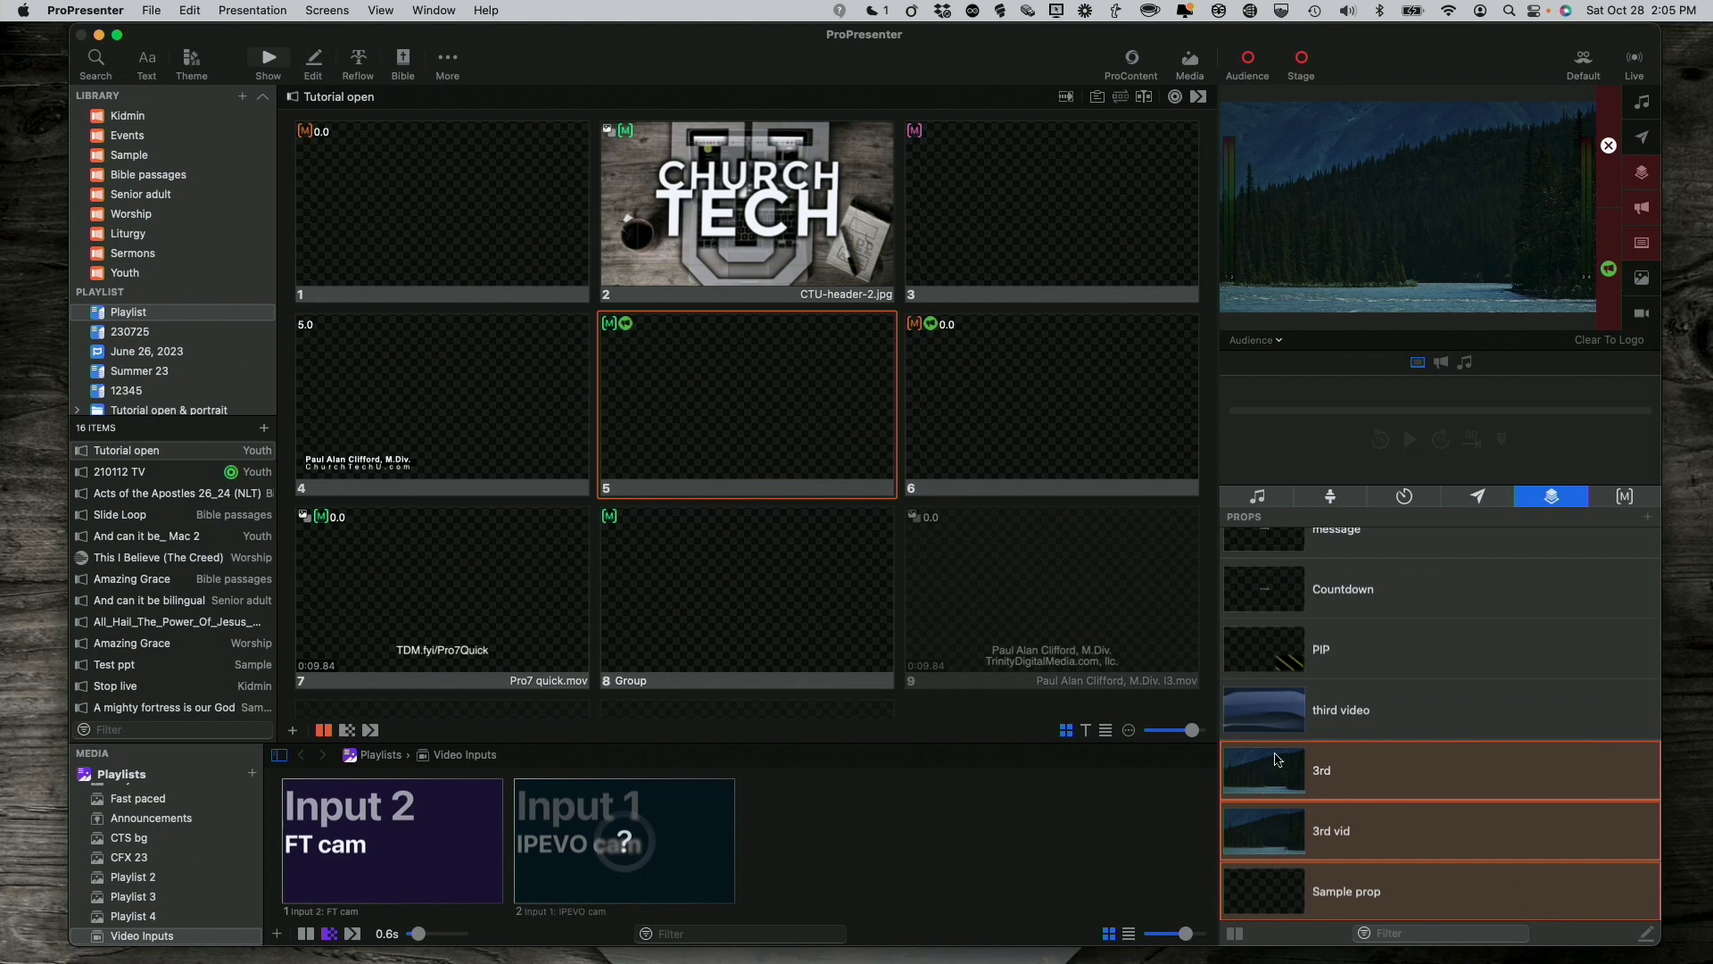
{"action": "left_click", "coordinate": [1273, 660]}
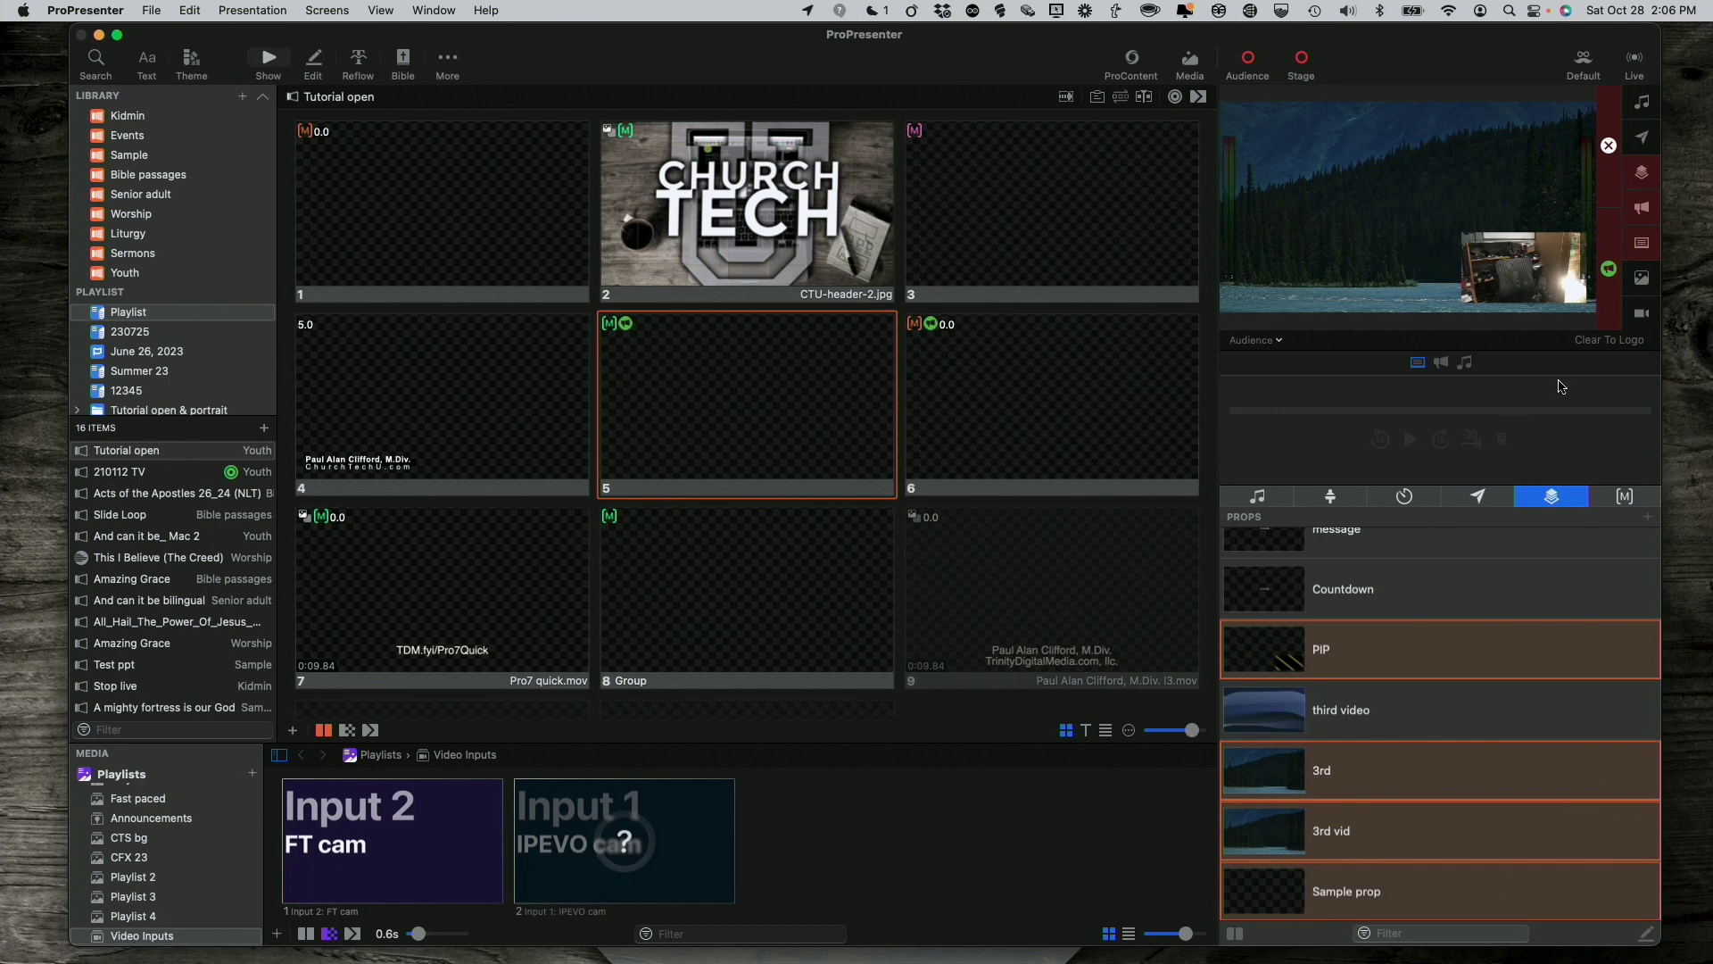
{"action": "left_click", "coordinate": [1644, 175]}
{"action": "left_click", "coordinate": [1430, 646]}
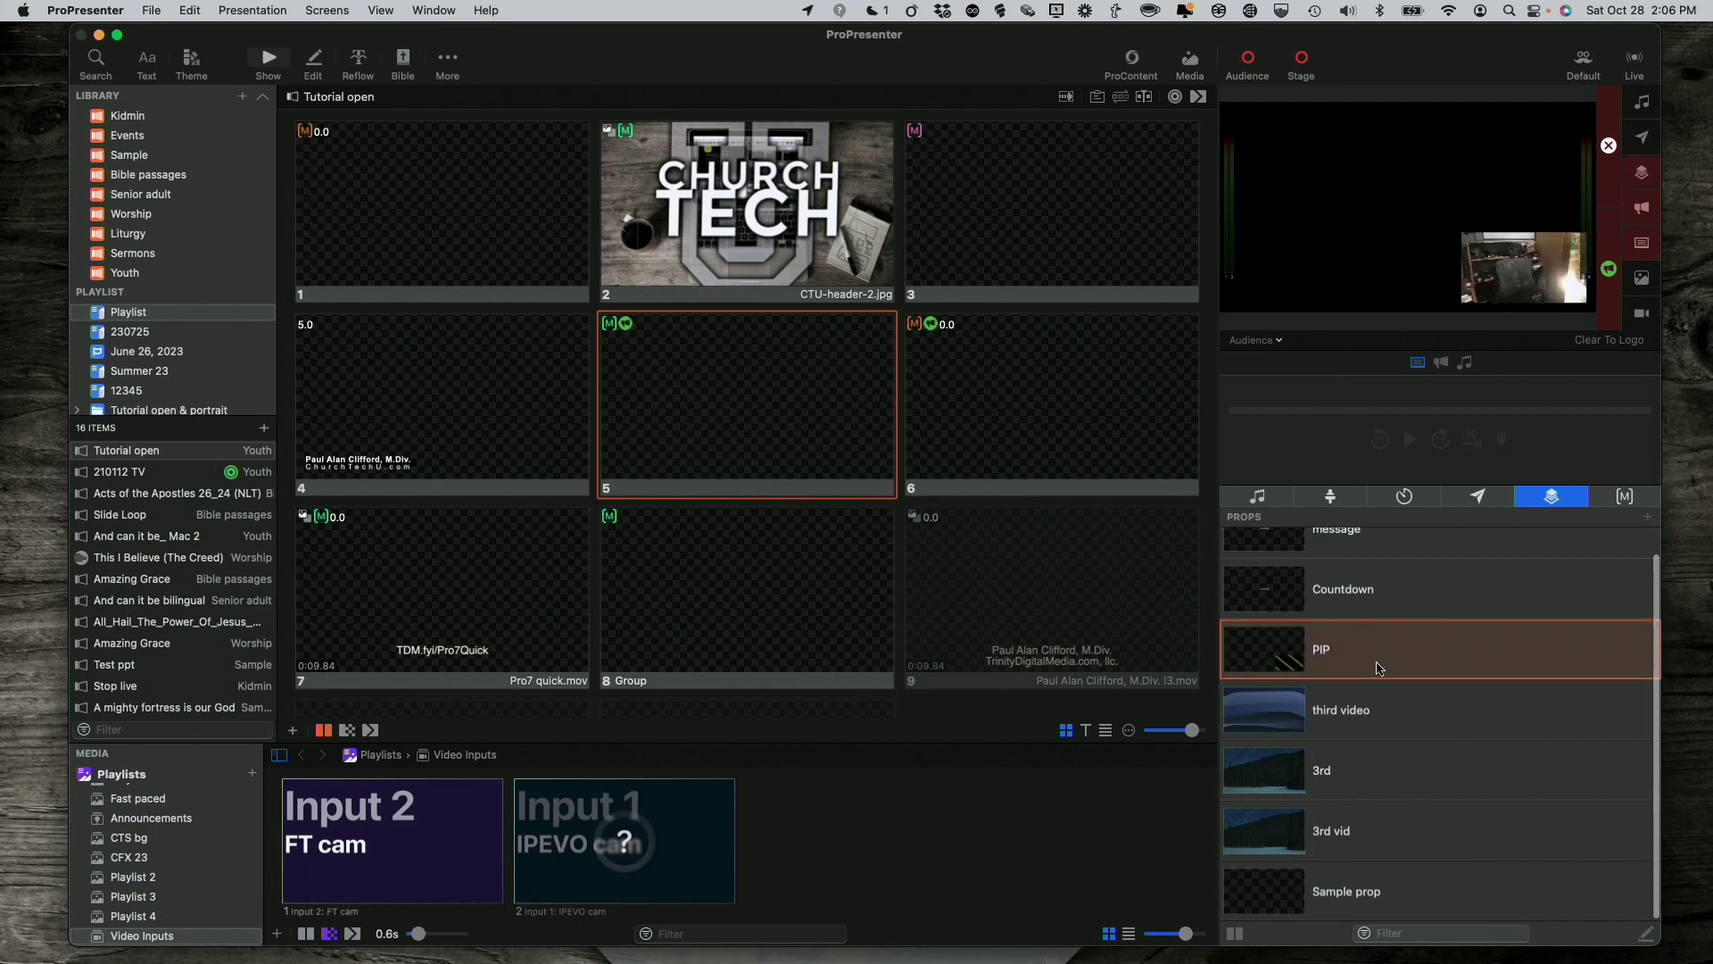
{"action": "left_click", "coordinate": [1352, 783]}
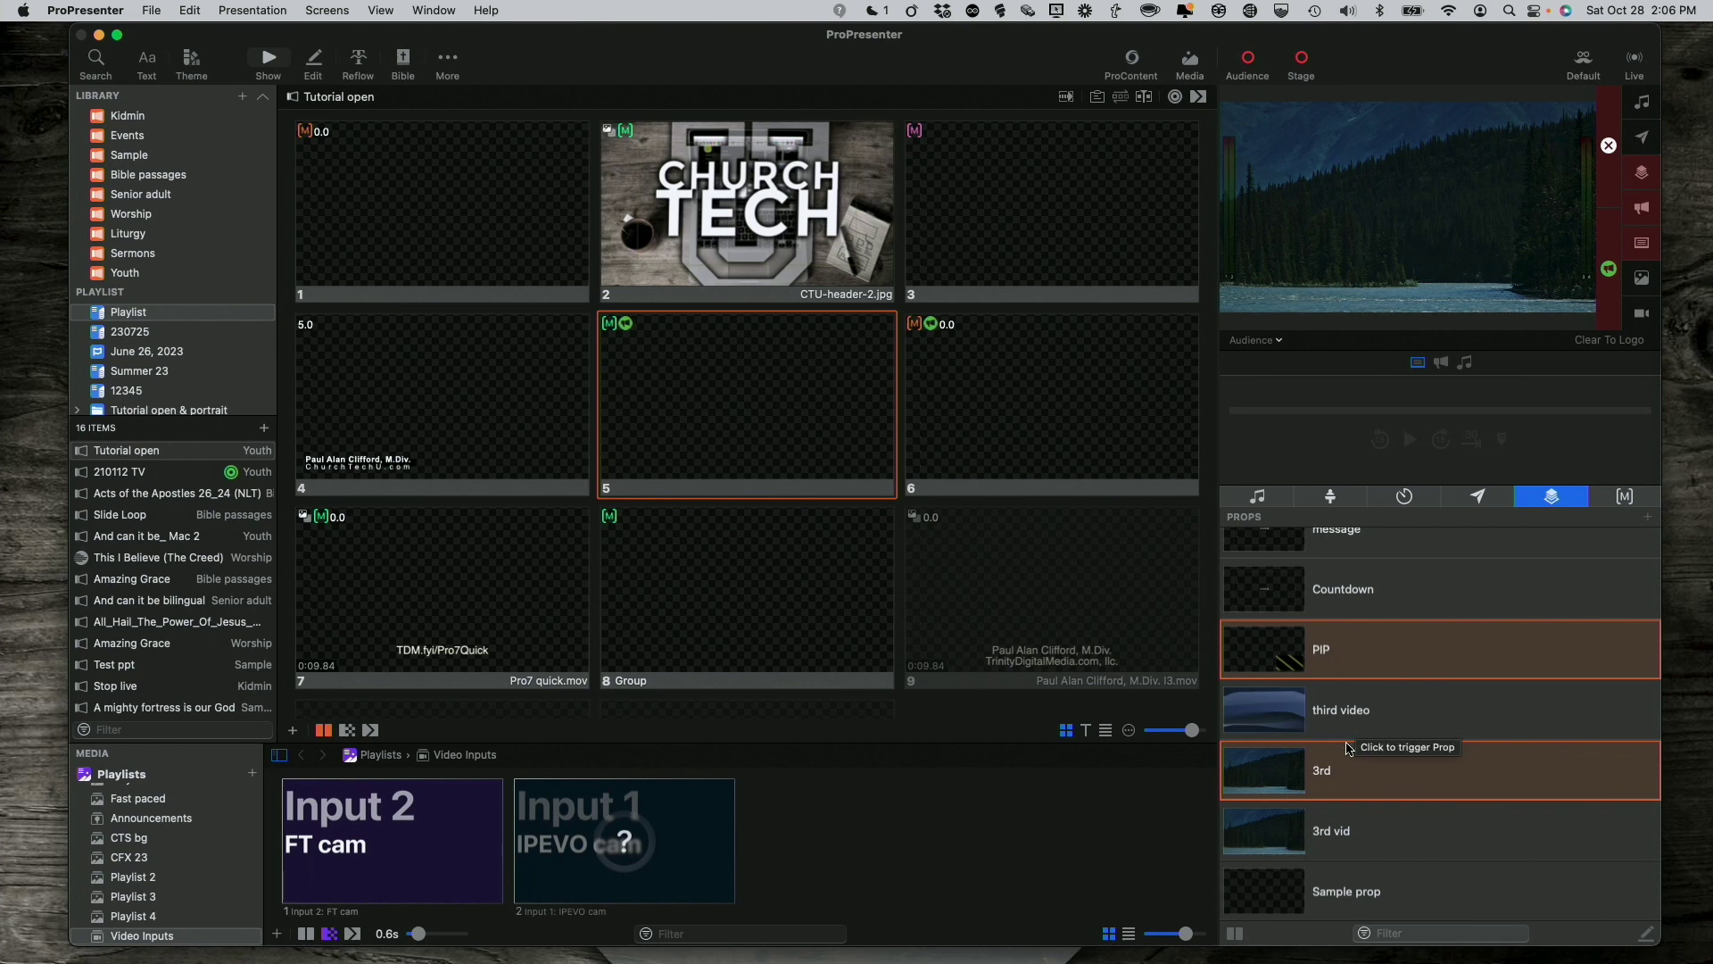
{"action": "left_click", "coordinate": [1297, 773]}
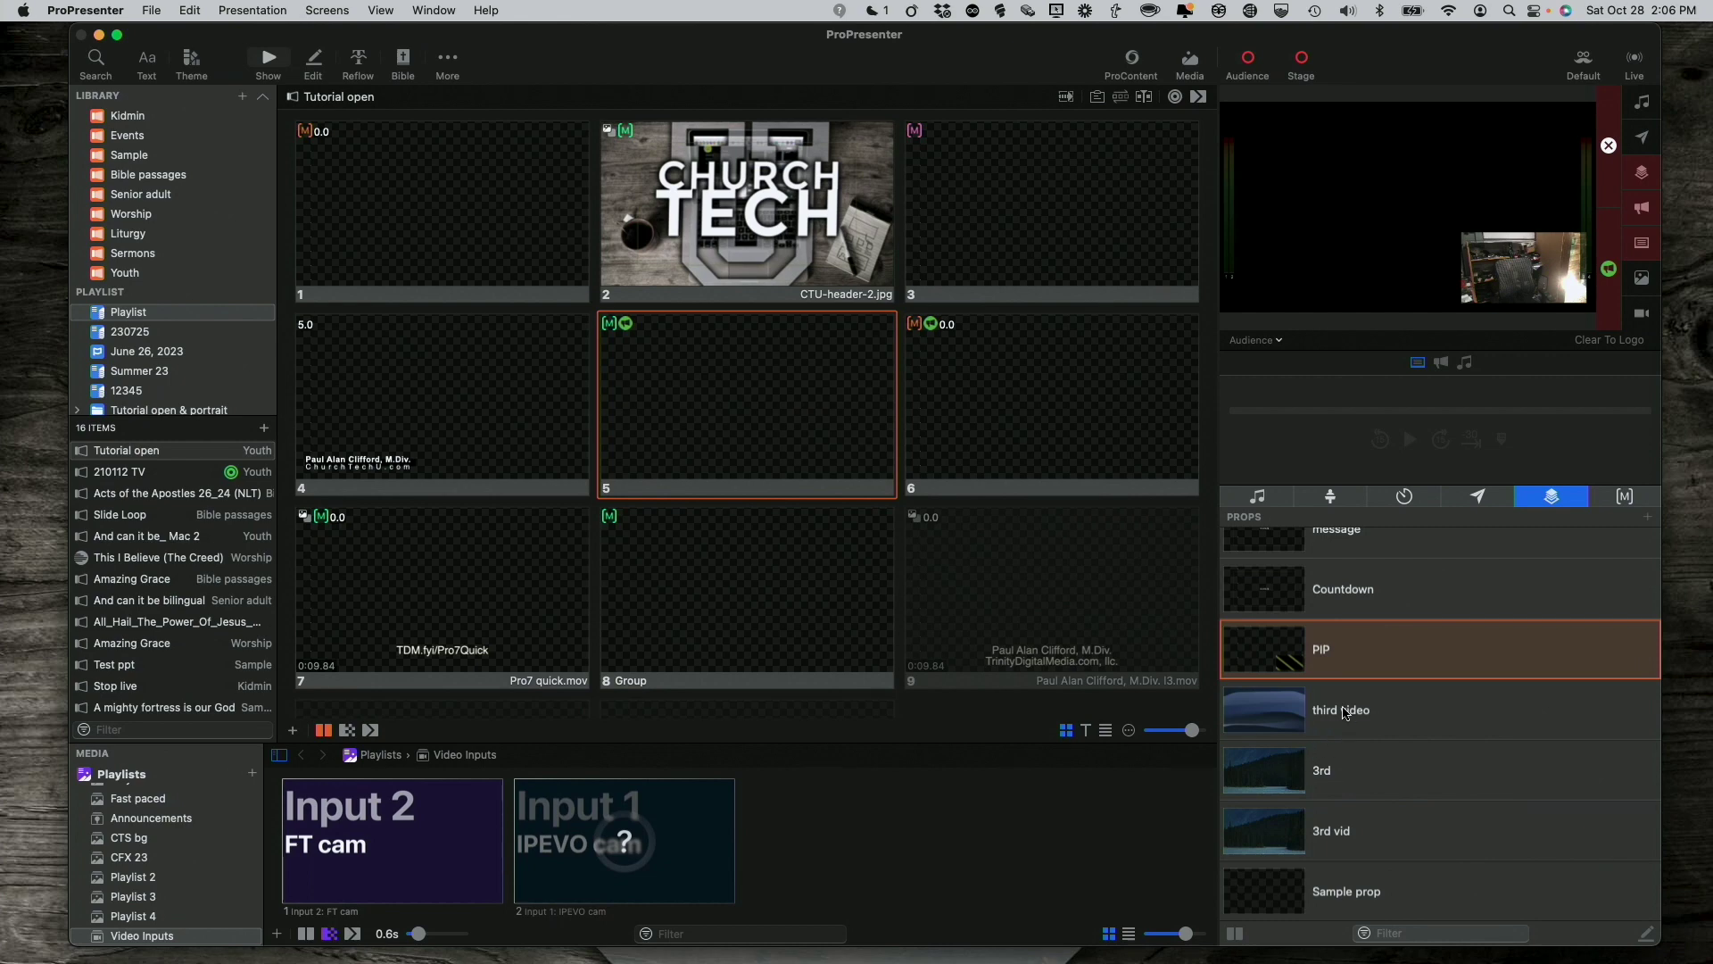
{"action": "left_click", "coordinate": [1370, 660]}
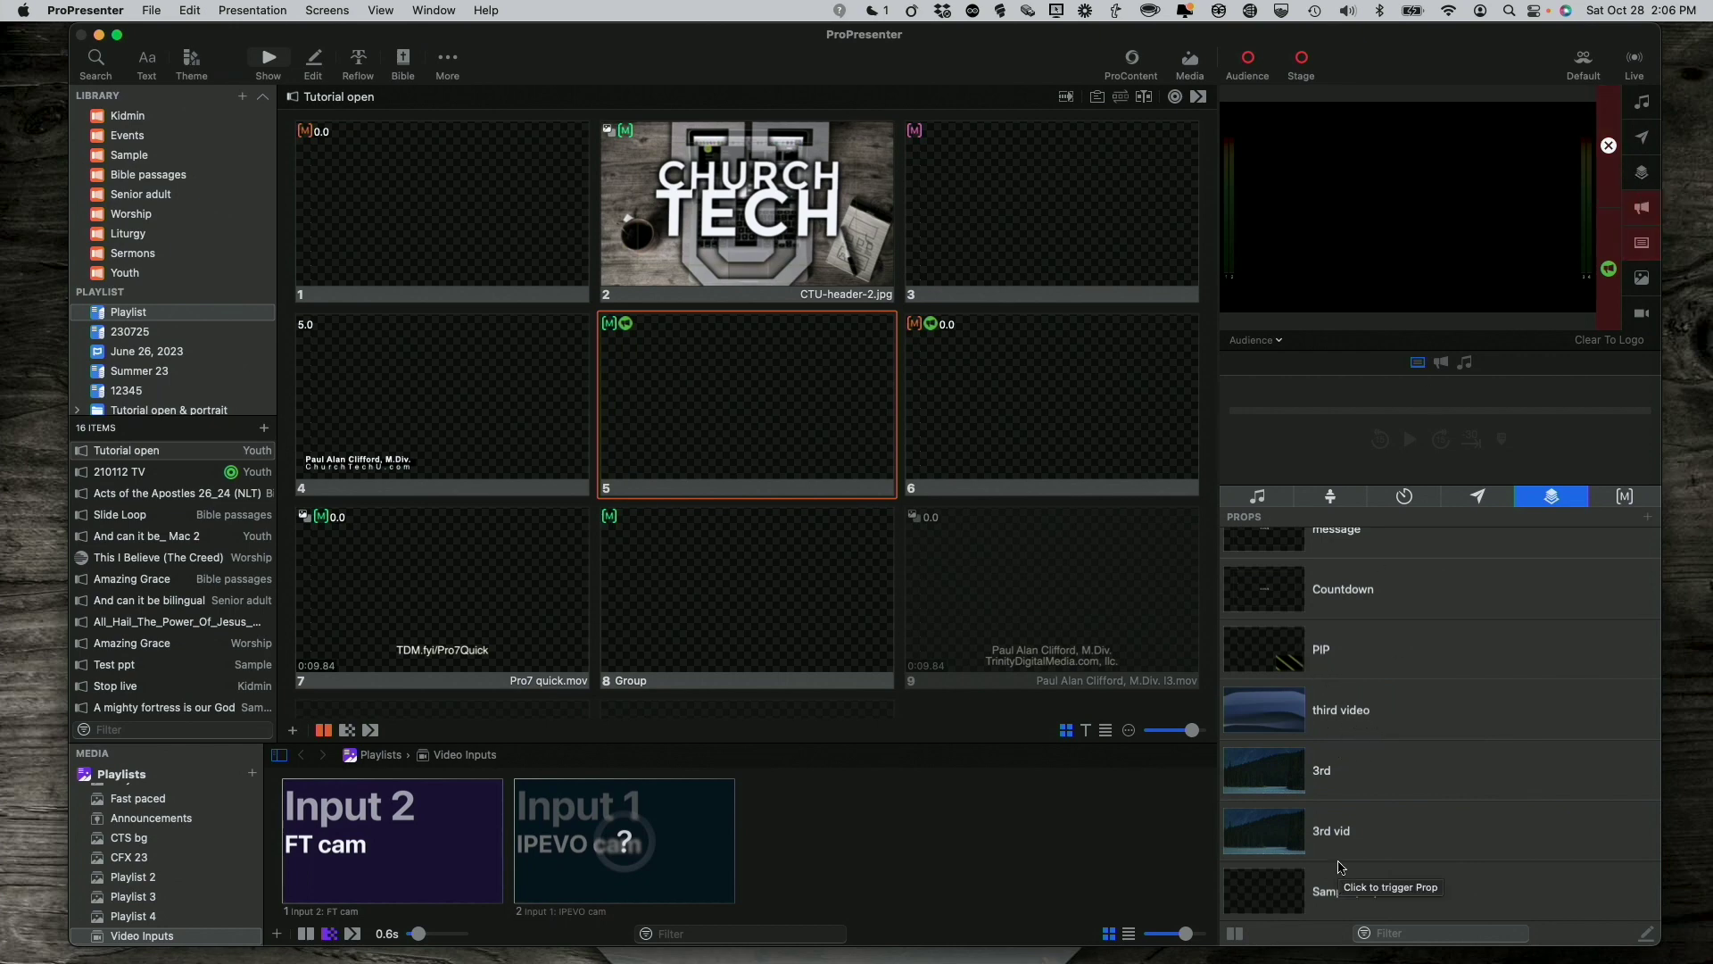
{"action": "right_click", "coordinate": [1288, 894]}
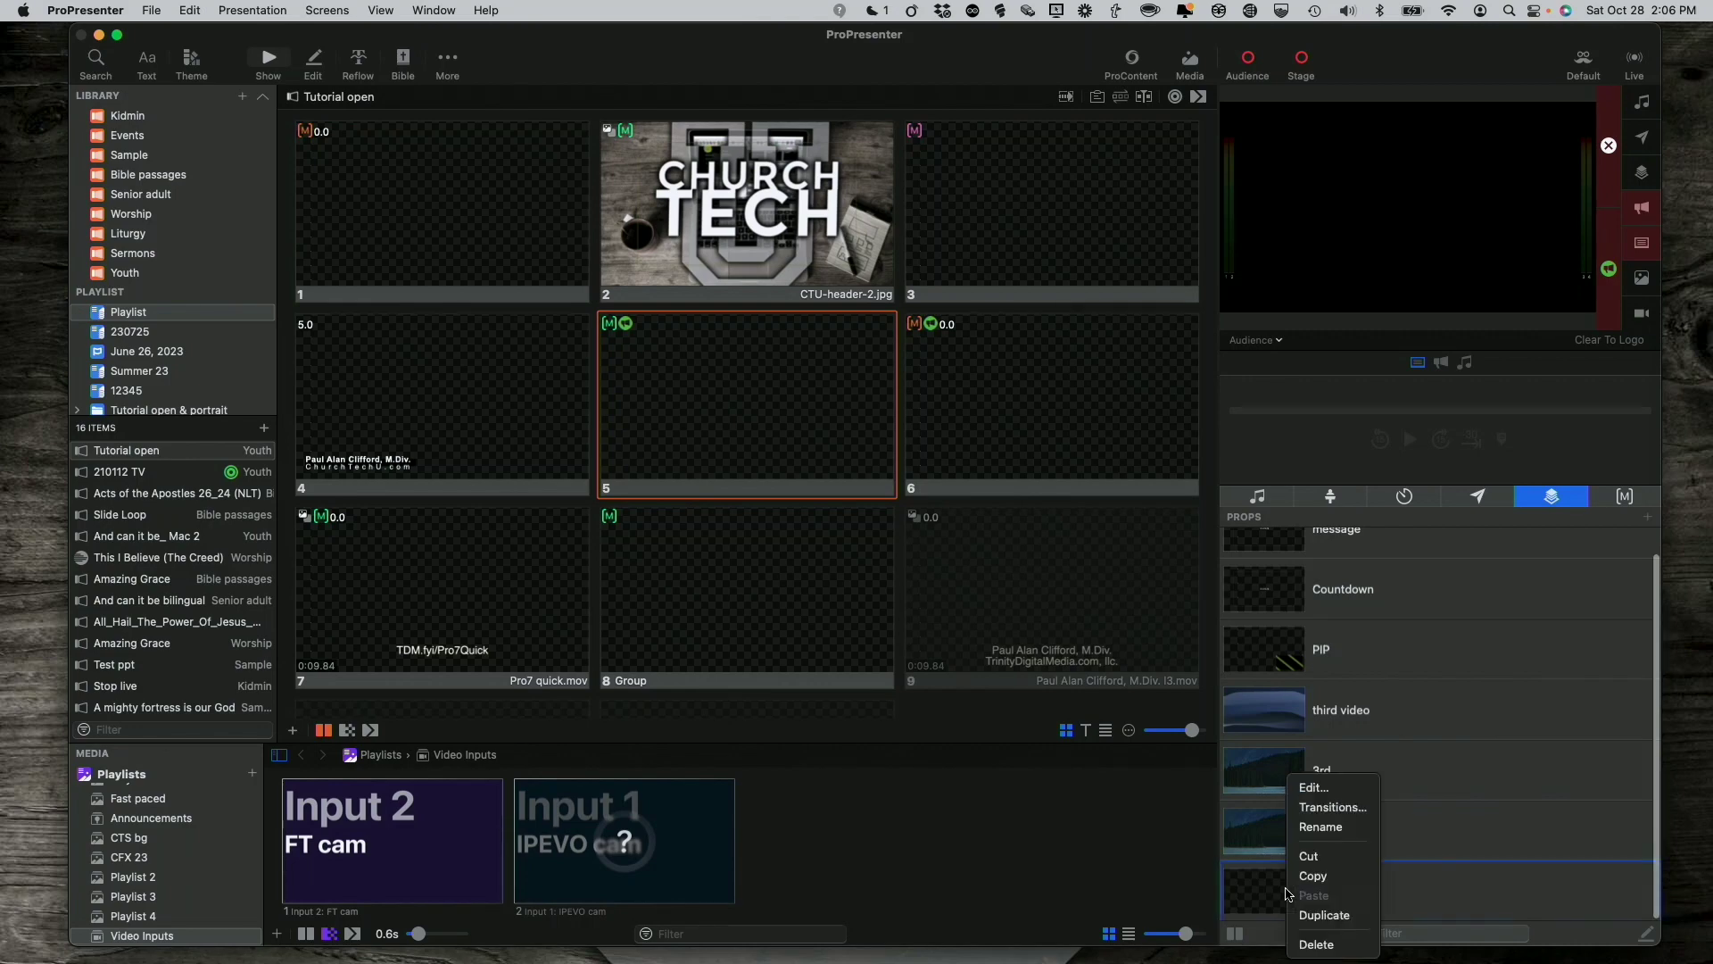
Step: Open Sample prop in the Props Editor, confirming Props Editor is selected under More
{"action": "left_click", "coordinate": [1323, 788]}
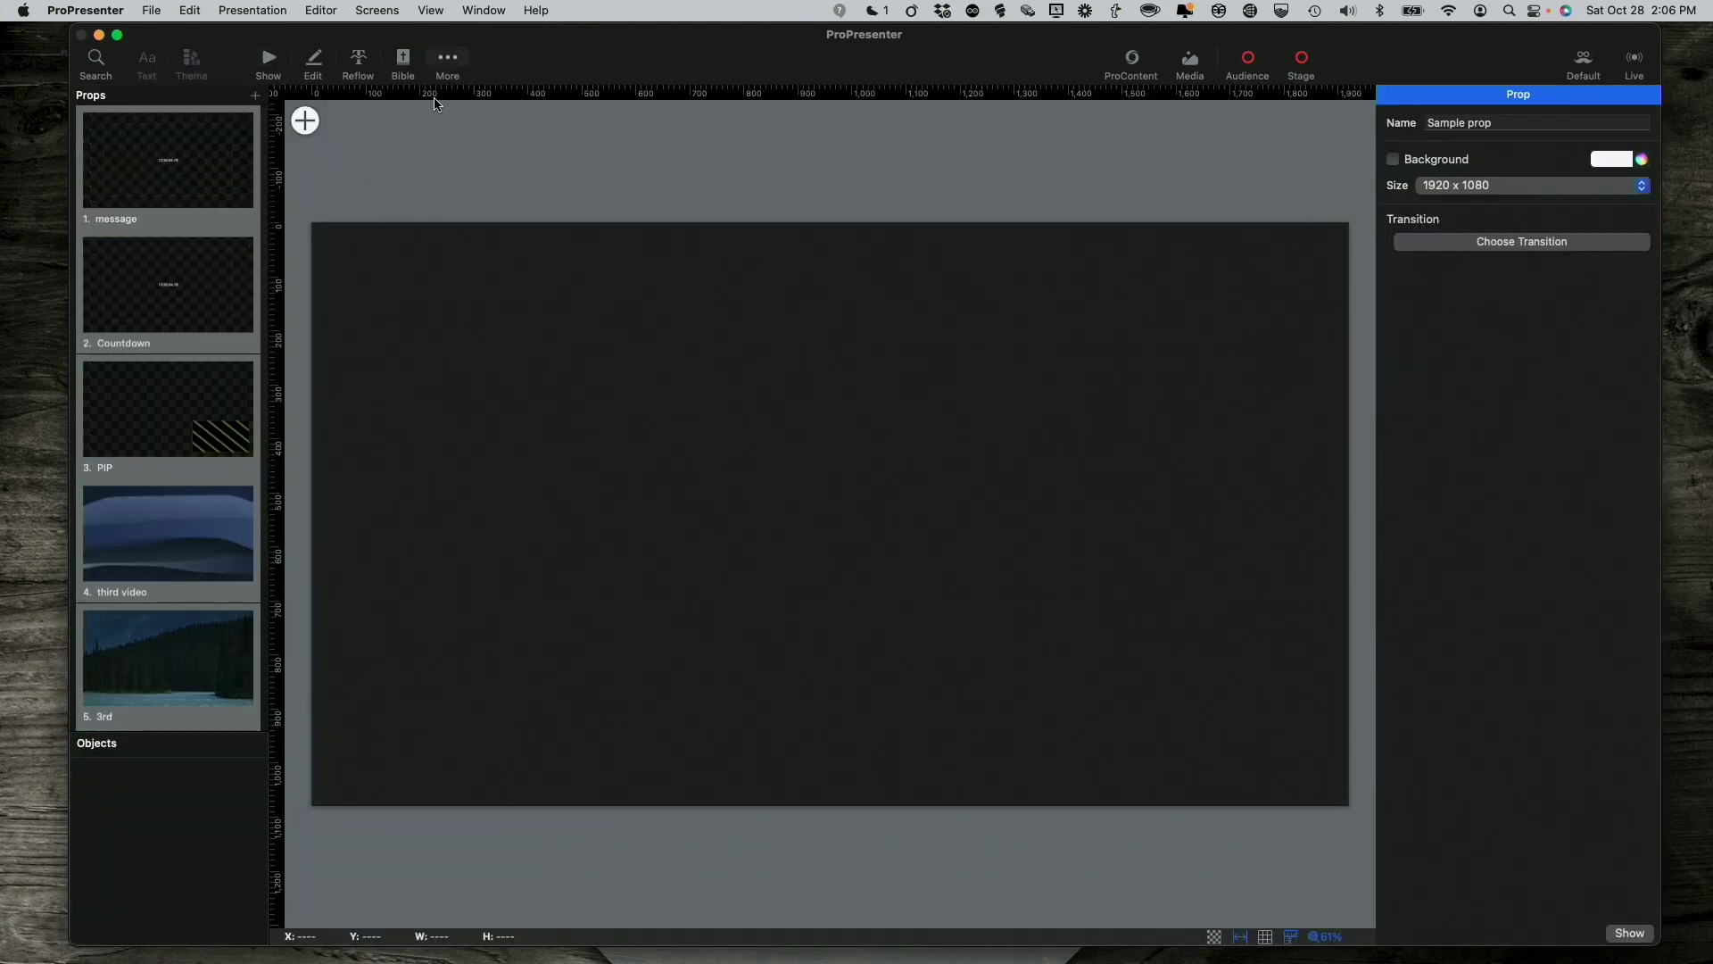
{"action": "left_click", "coordinate": [445, 59]}
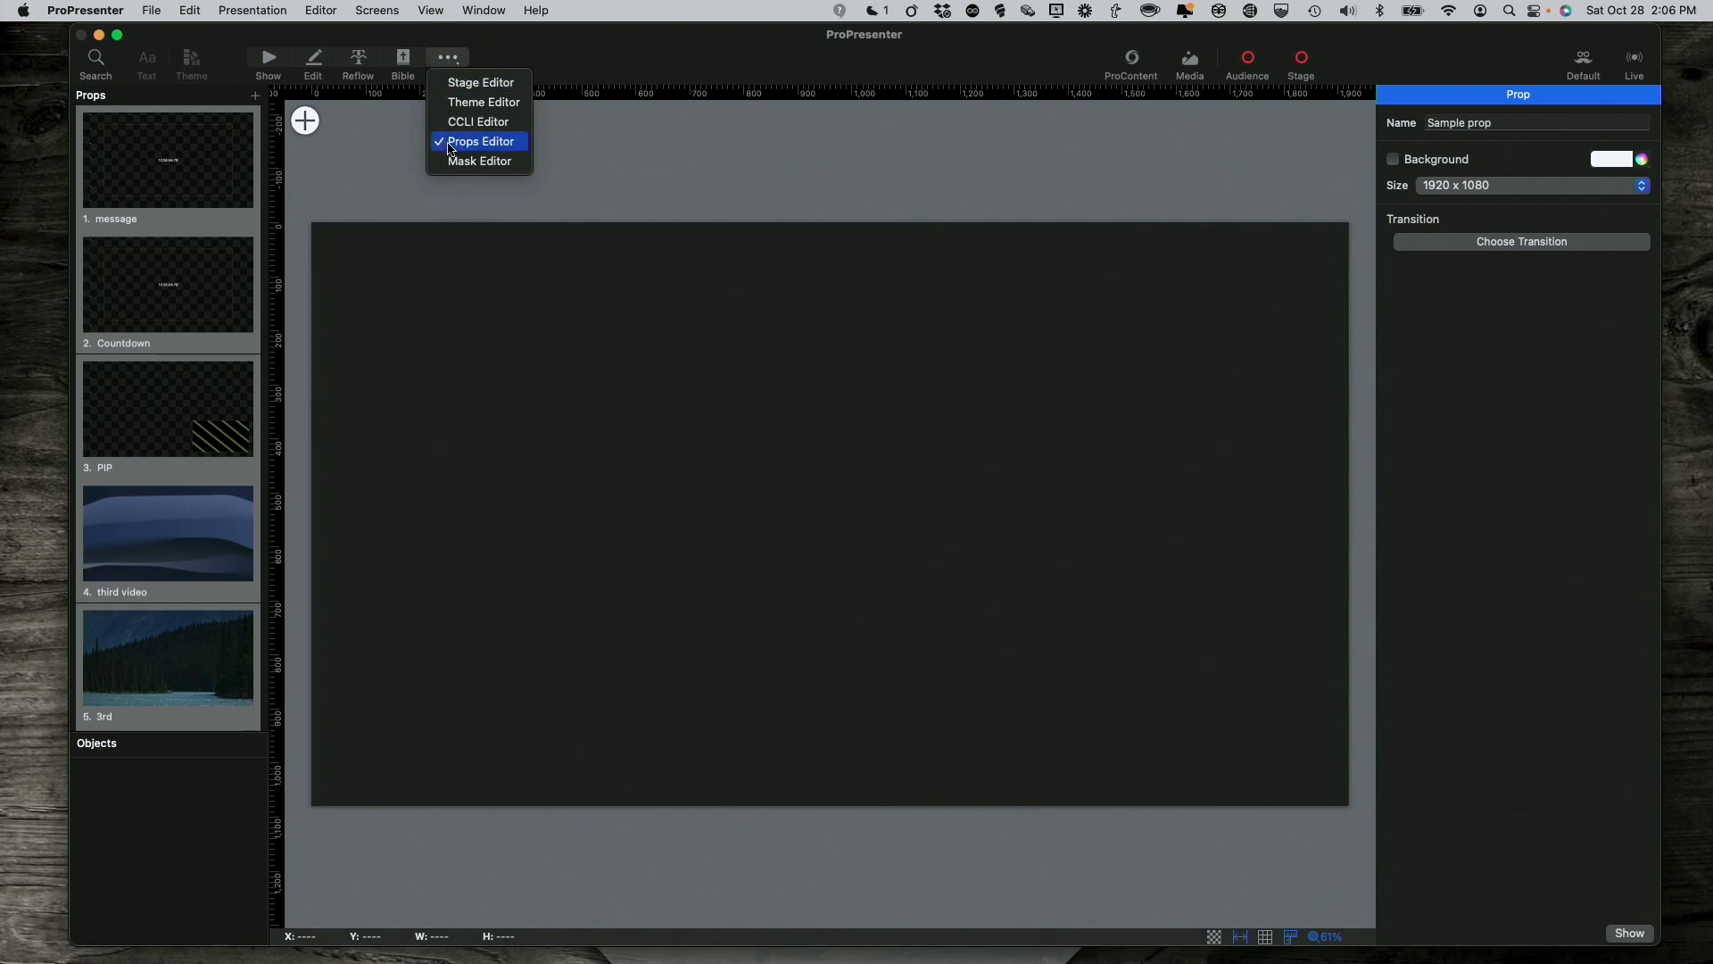
{"action": "left_click", "coordinate": [752, 157]}
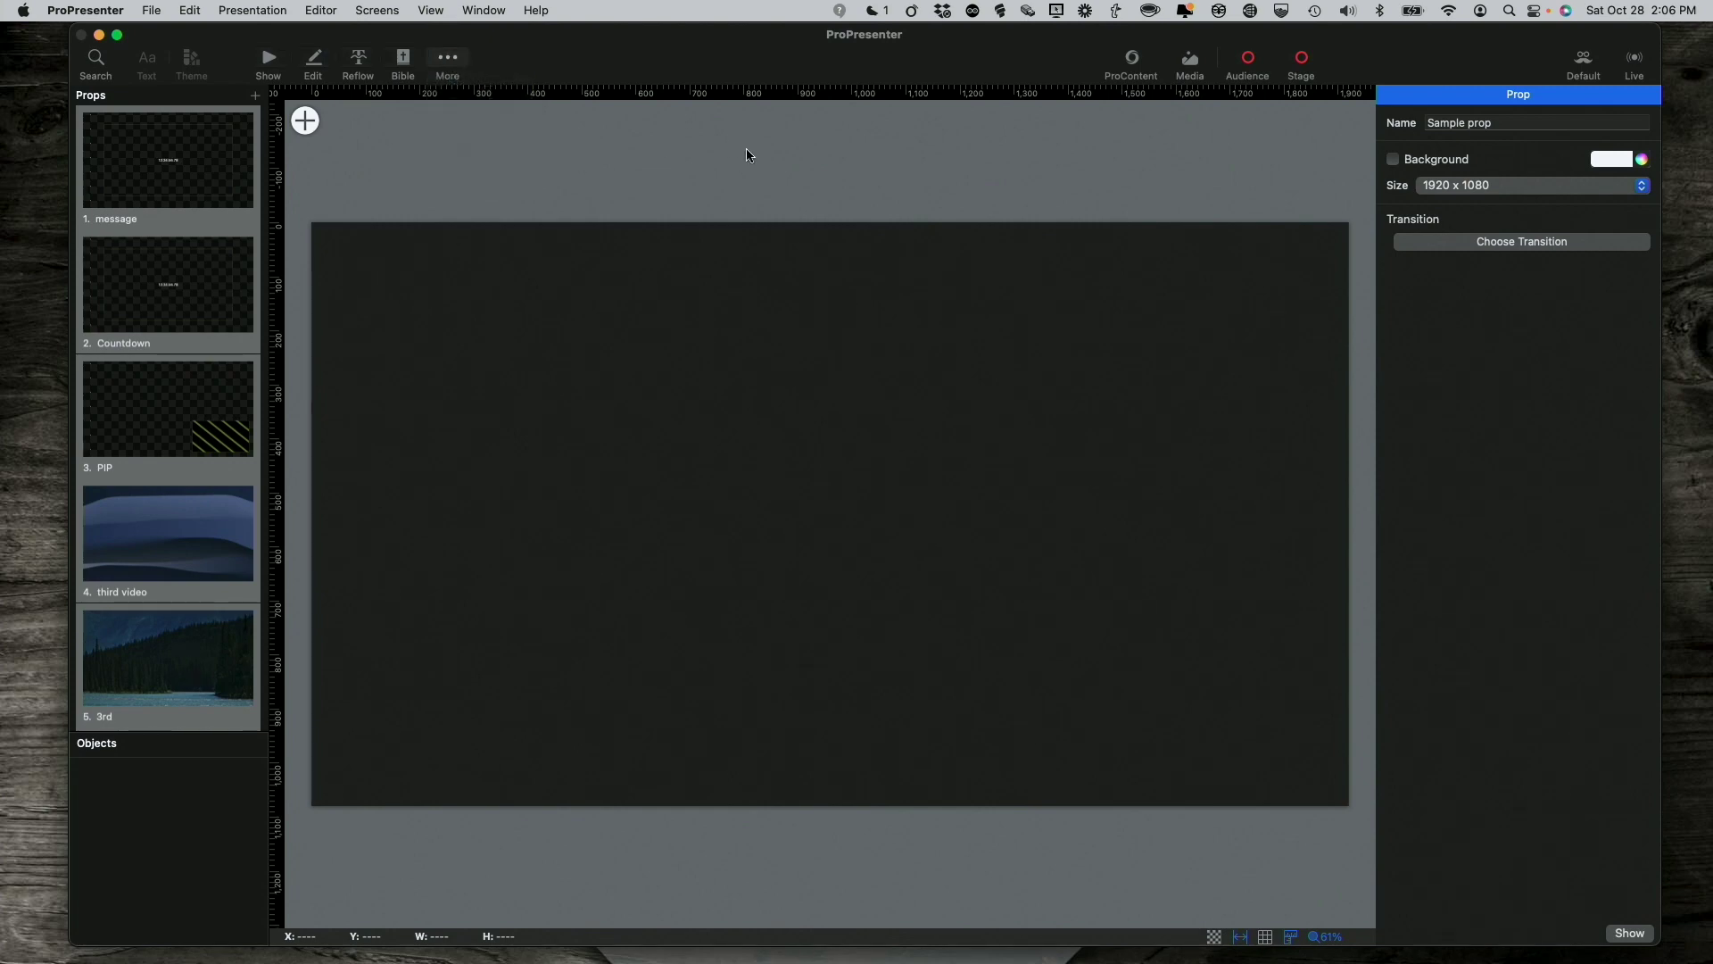
{"action": "left_click", "coordinate": [307, 124]}
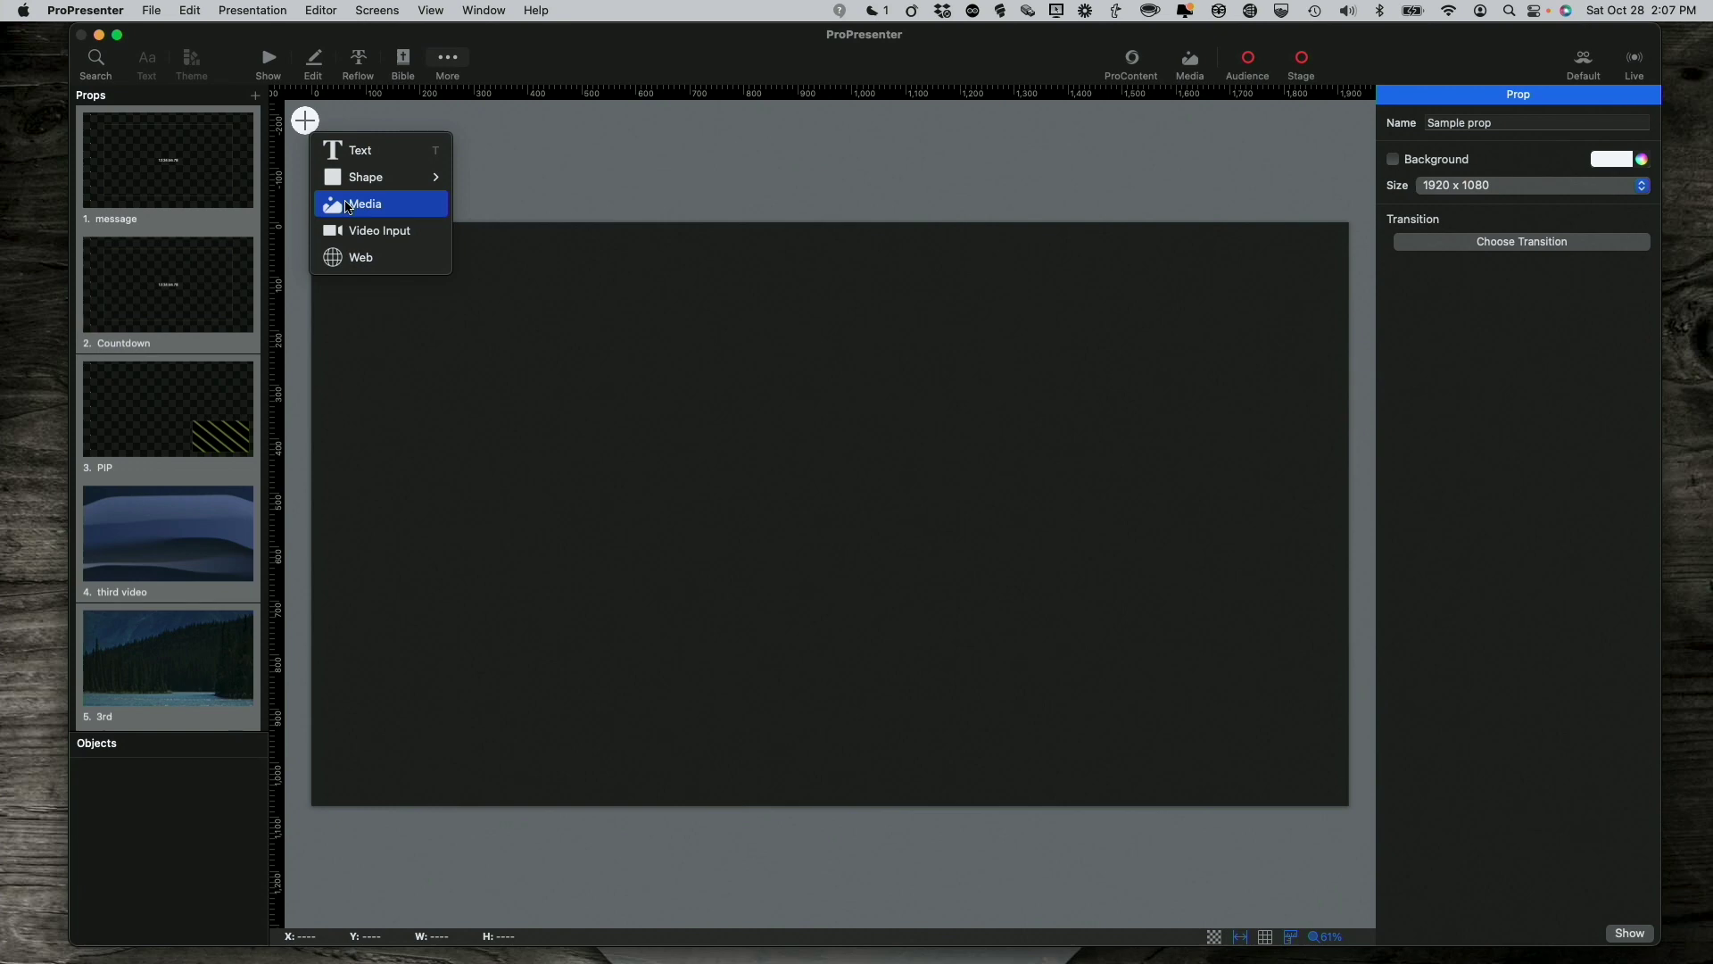
Step: Find CTU-logo-only.png, preview it, and insert it as a media object on the canvas
{"action": "left_click", "coordinate": [348, 207]}
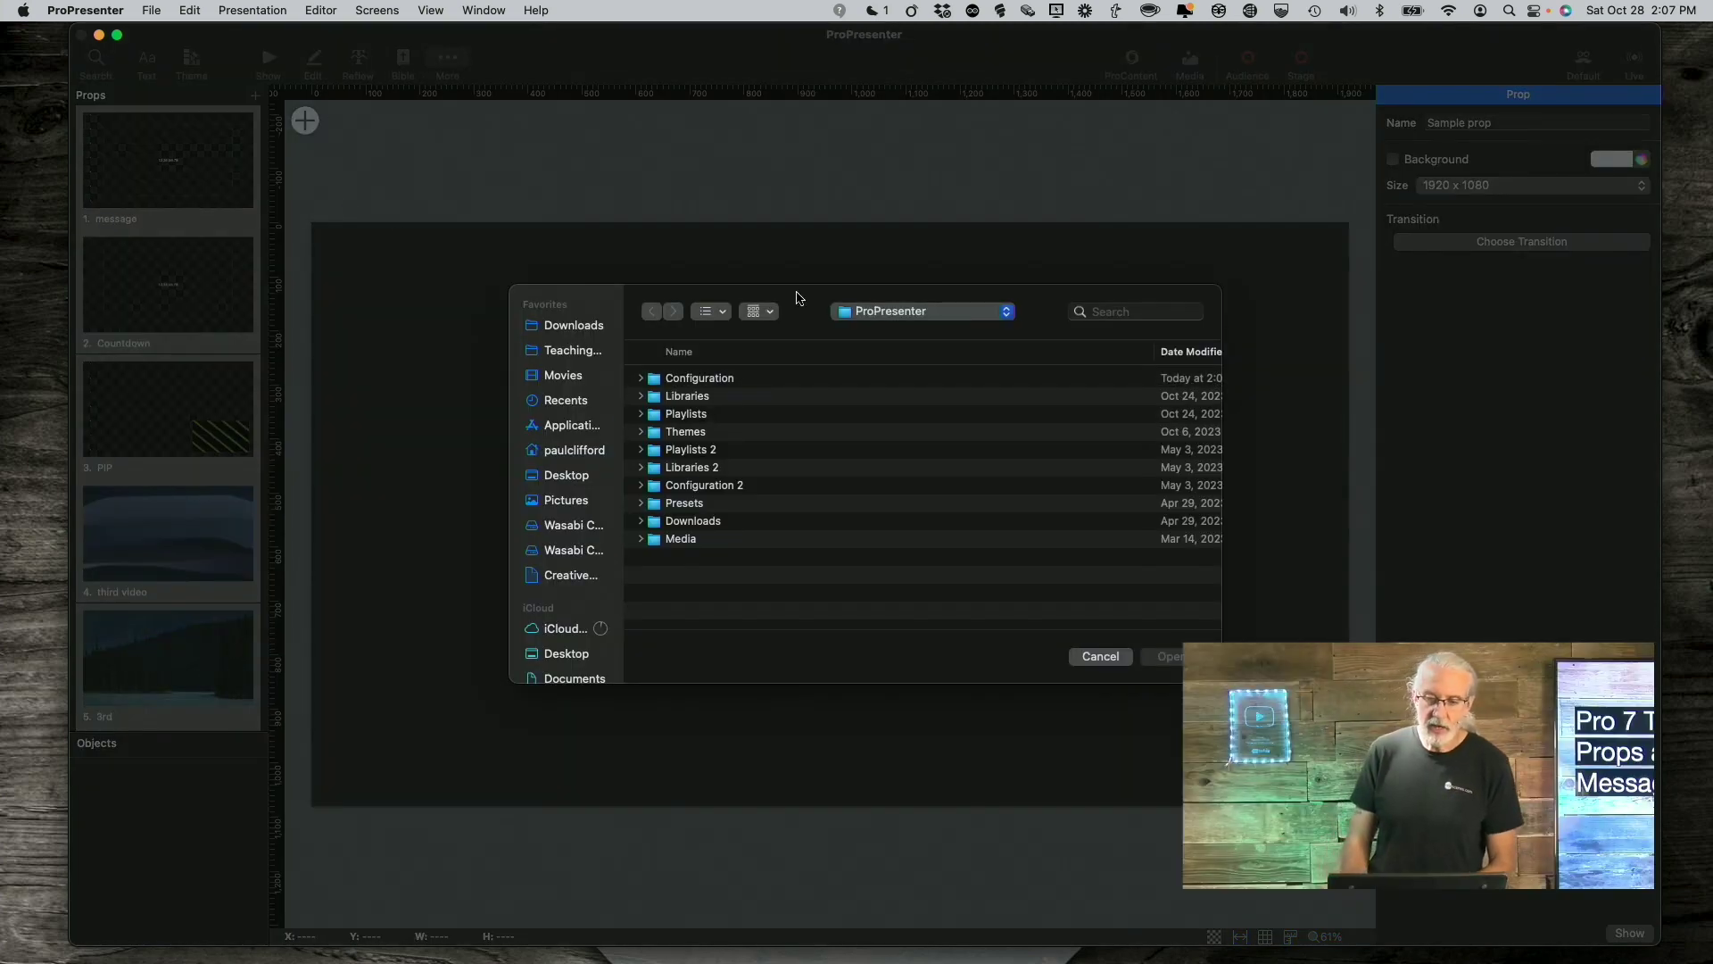
{"action": "left_click", "coordinate": [1136, 311]}
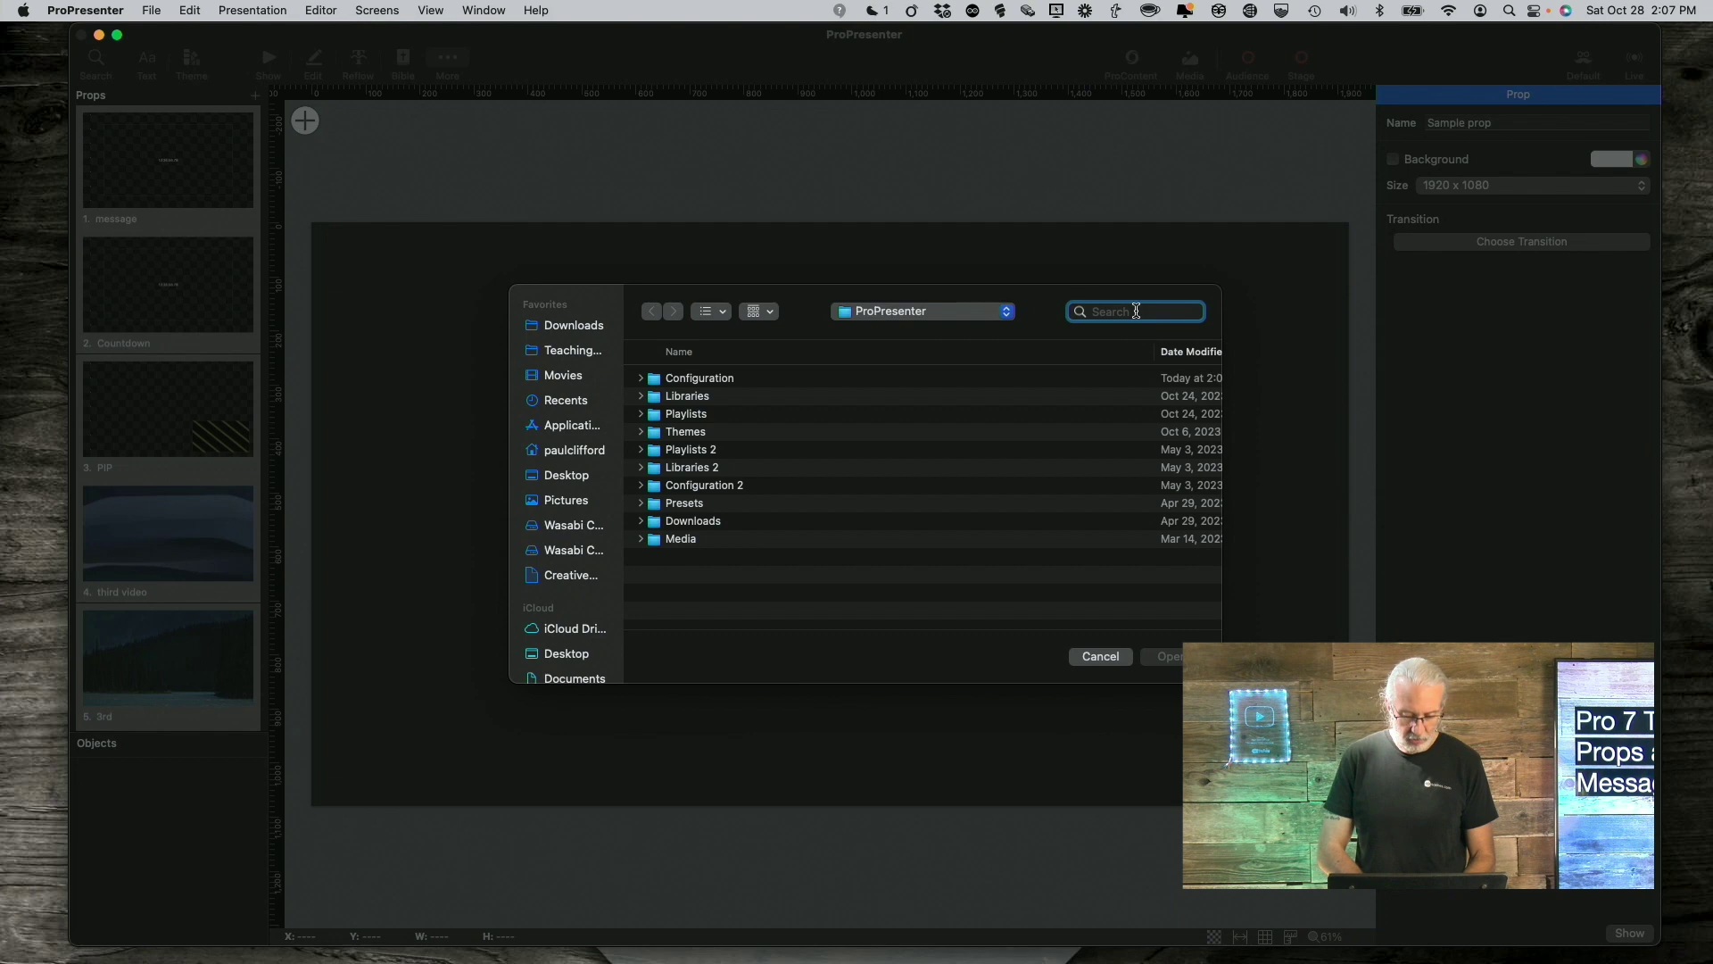
{"action": "type", "text": "ctu"}
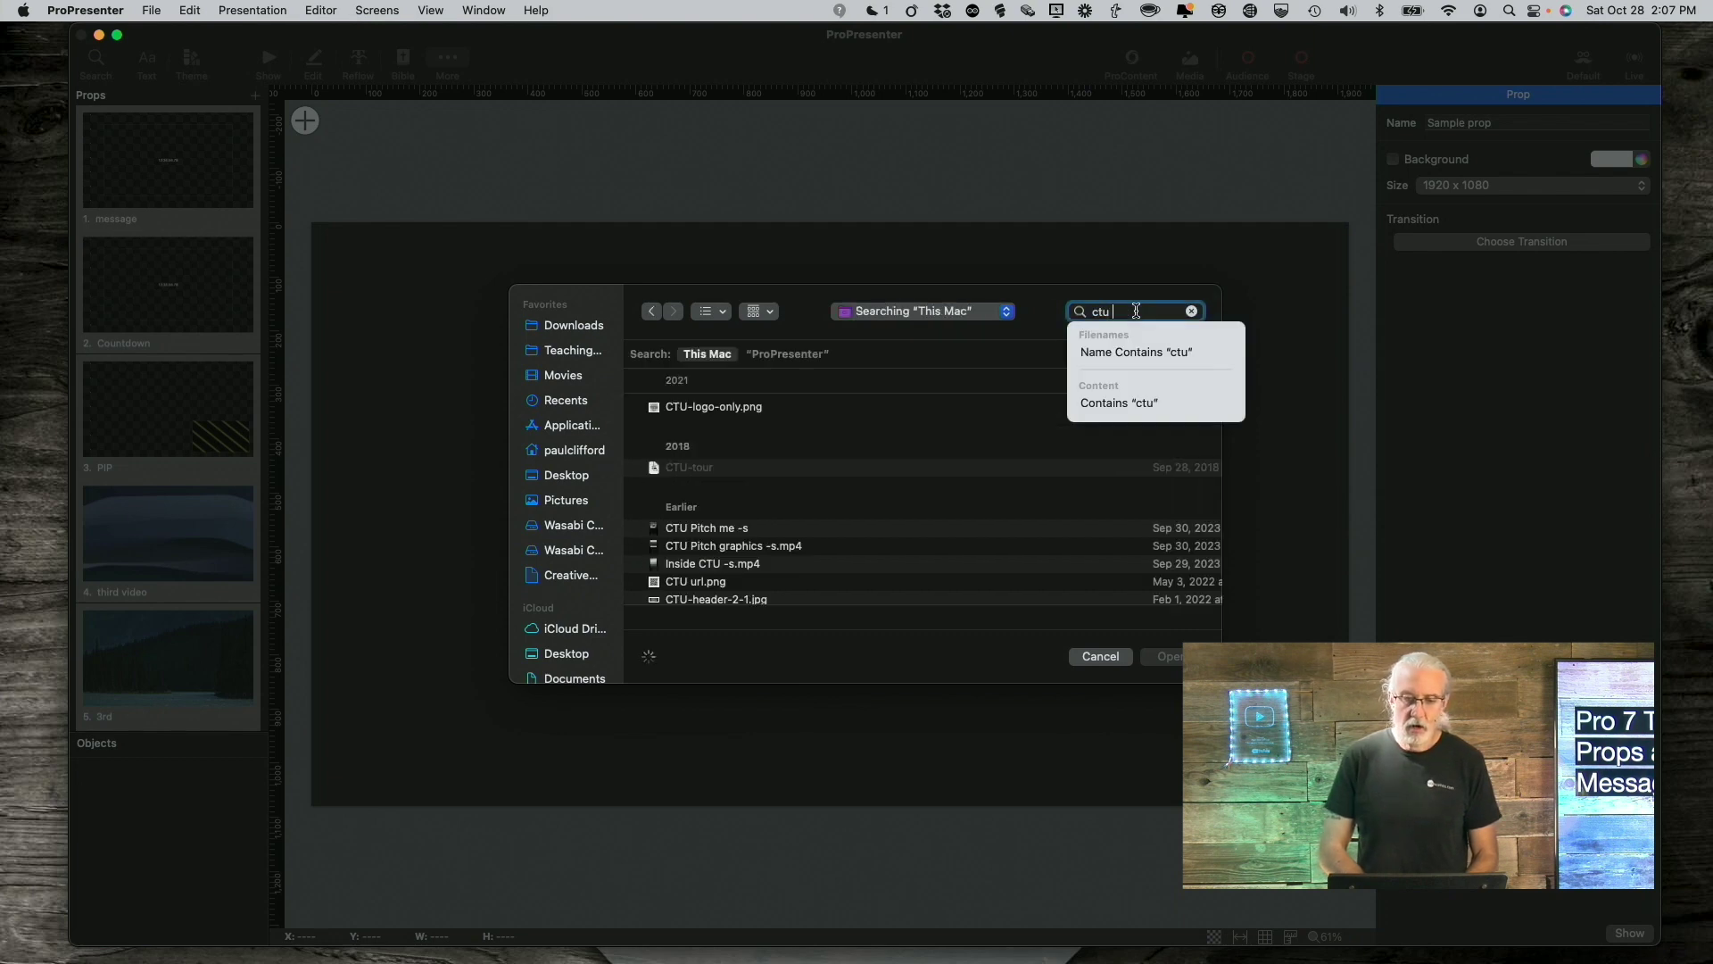
{"action": "type", "text": " log"}
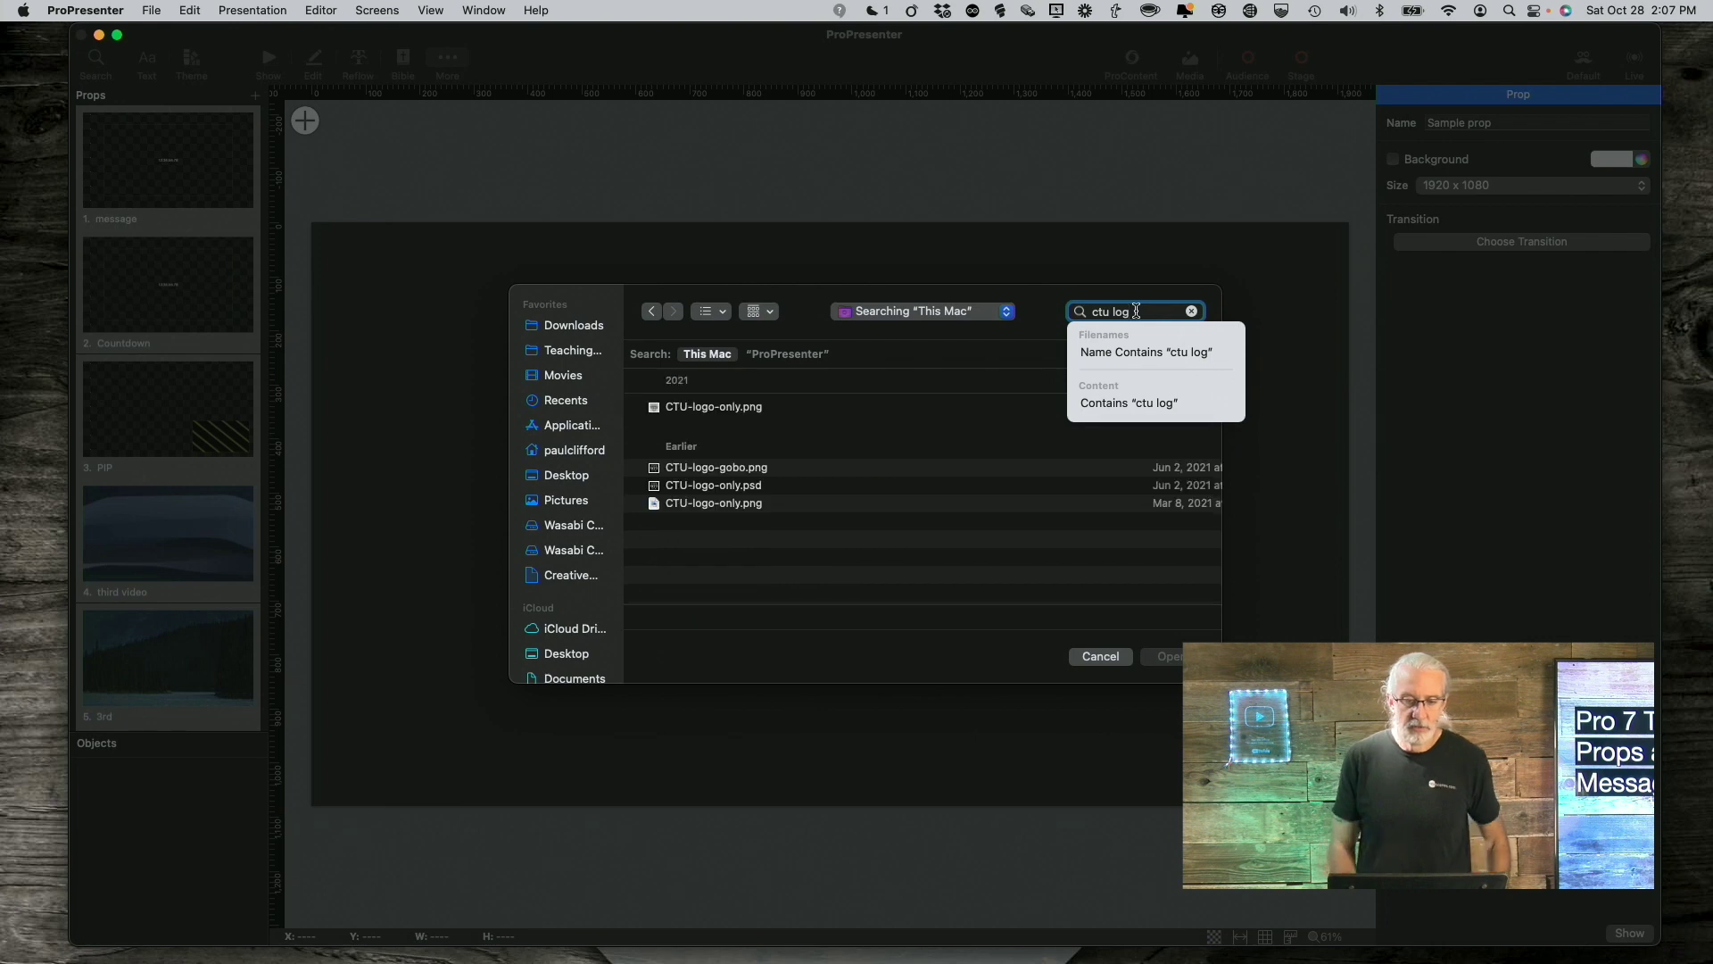
{"action": "left_click", "coordinate": [711, 421]}
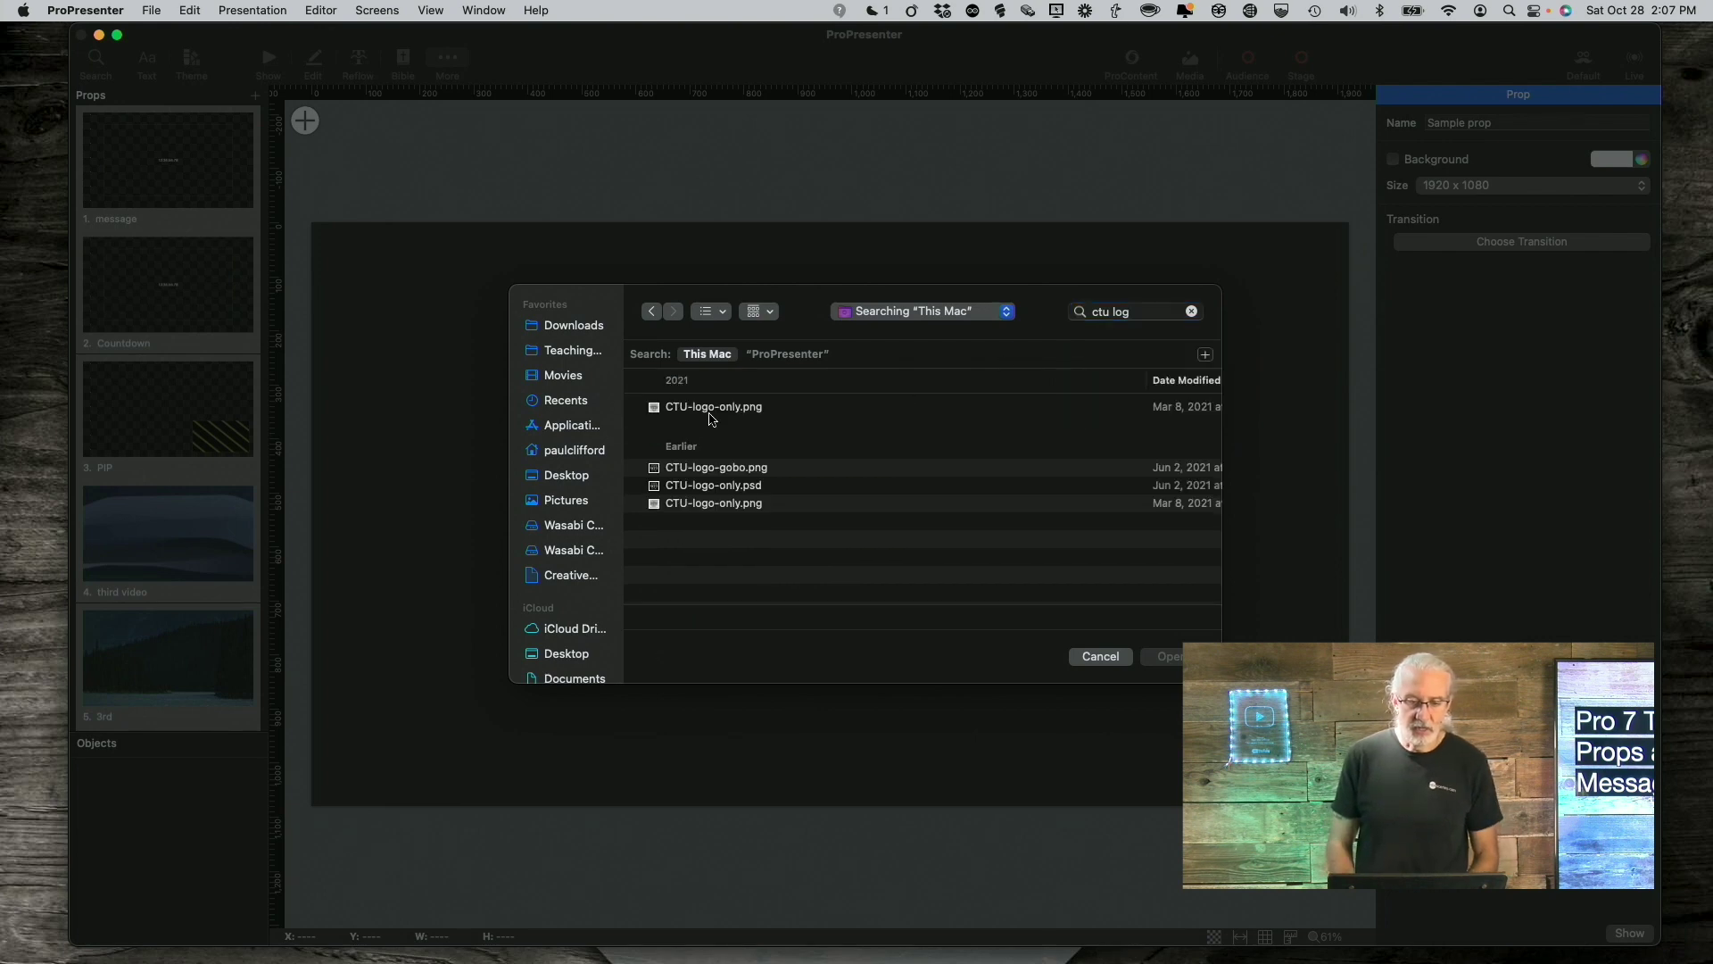
{"action": "left_click", "coordinate": [712, 413]}
{"action": "key", "text": "space"}
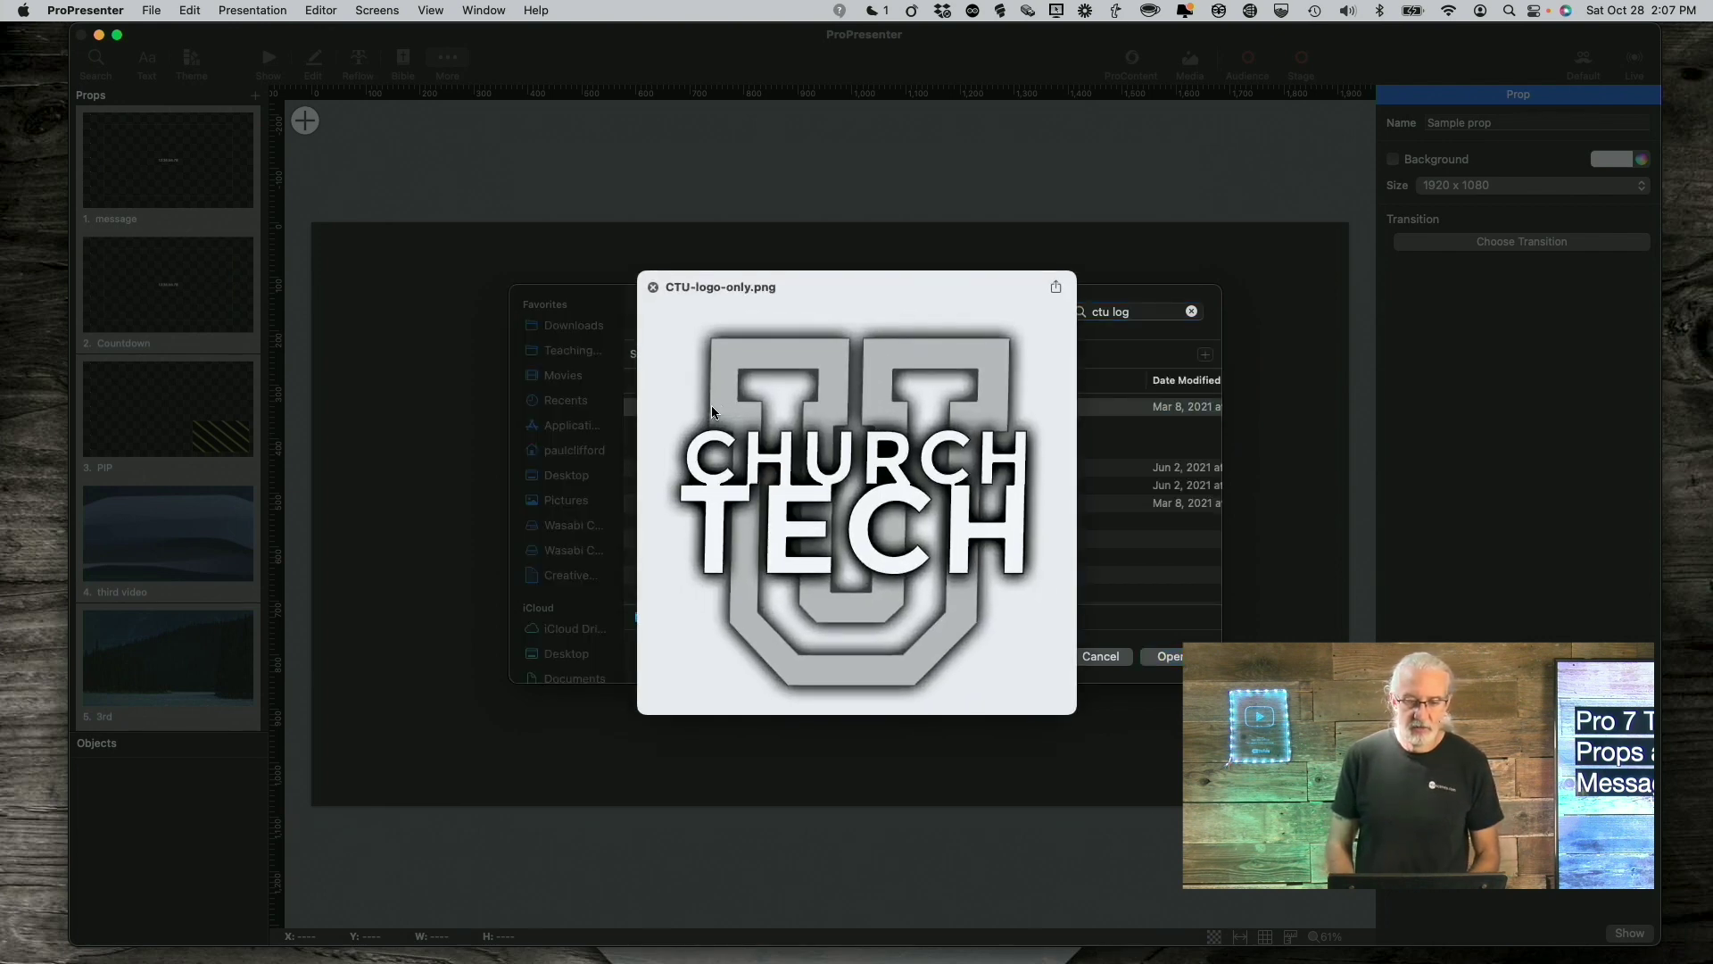
{"action": "key", "text": "space"}
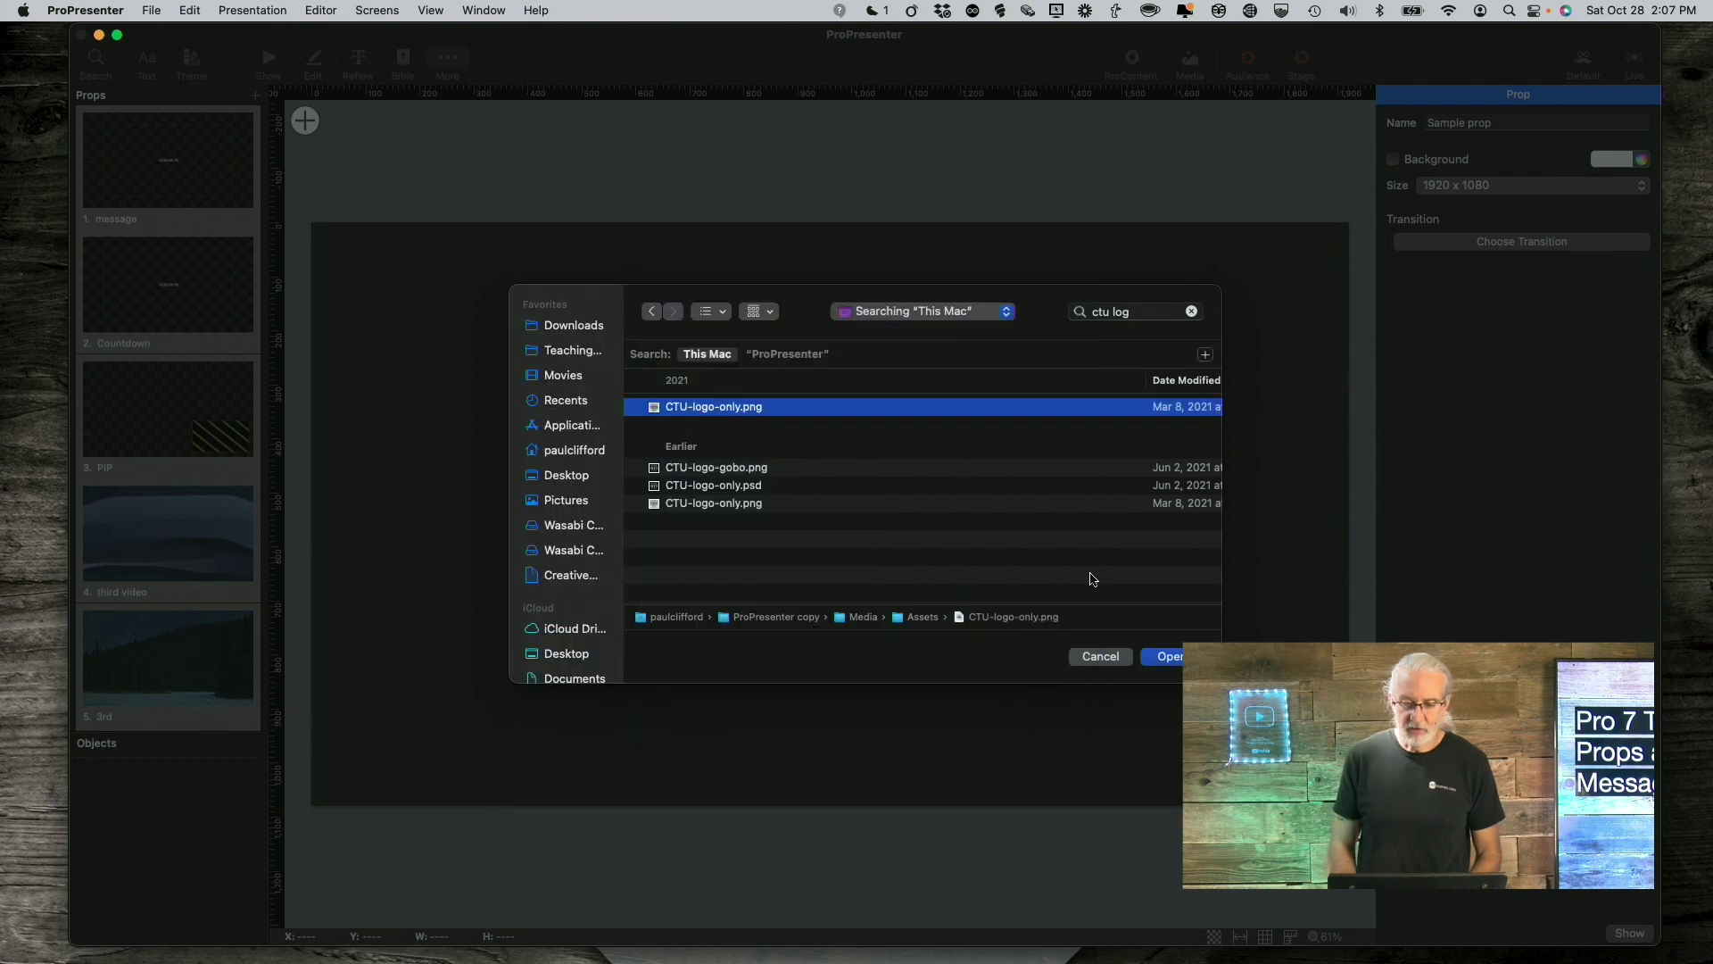
{"action": "left_click", "coordinate": [1164, 659]}
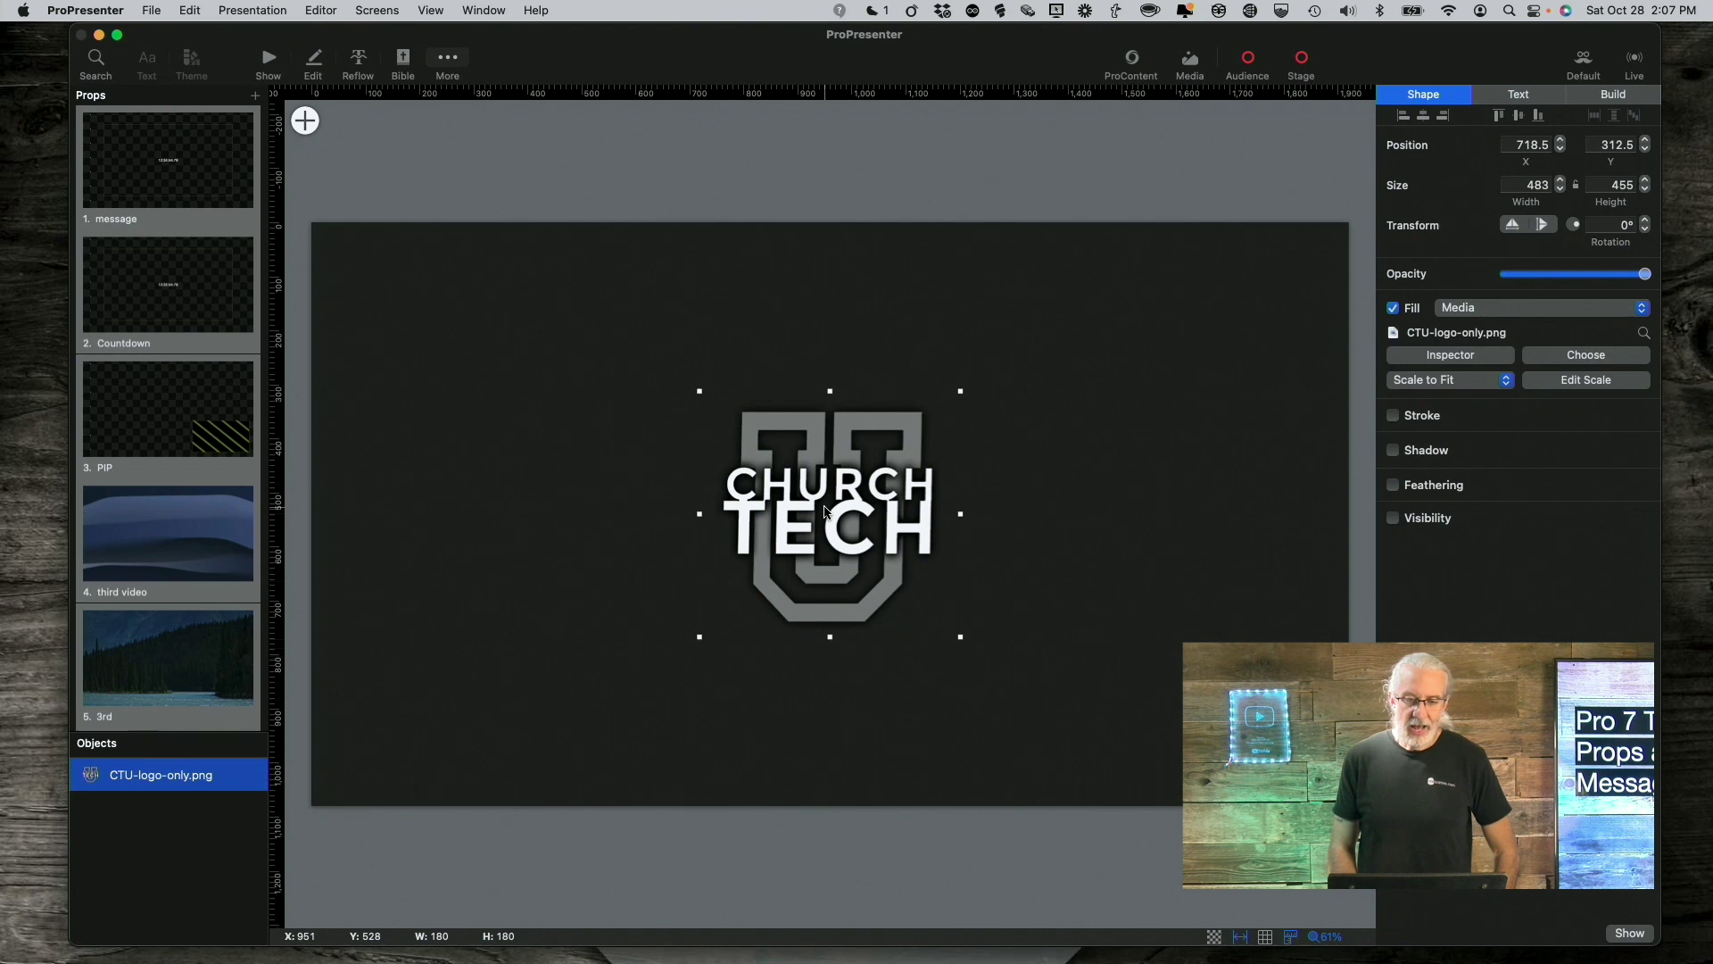
Step: Move the CTU logo to the canvas's bottom-left corner and shrink it to about half size
{"action": "left_click_drag", "start_coordinate": [823, 511], "coordinate": [438, 680]}
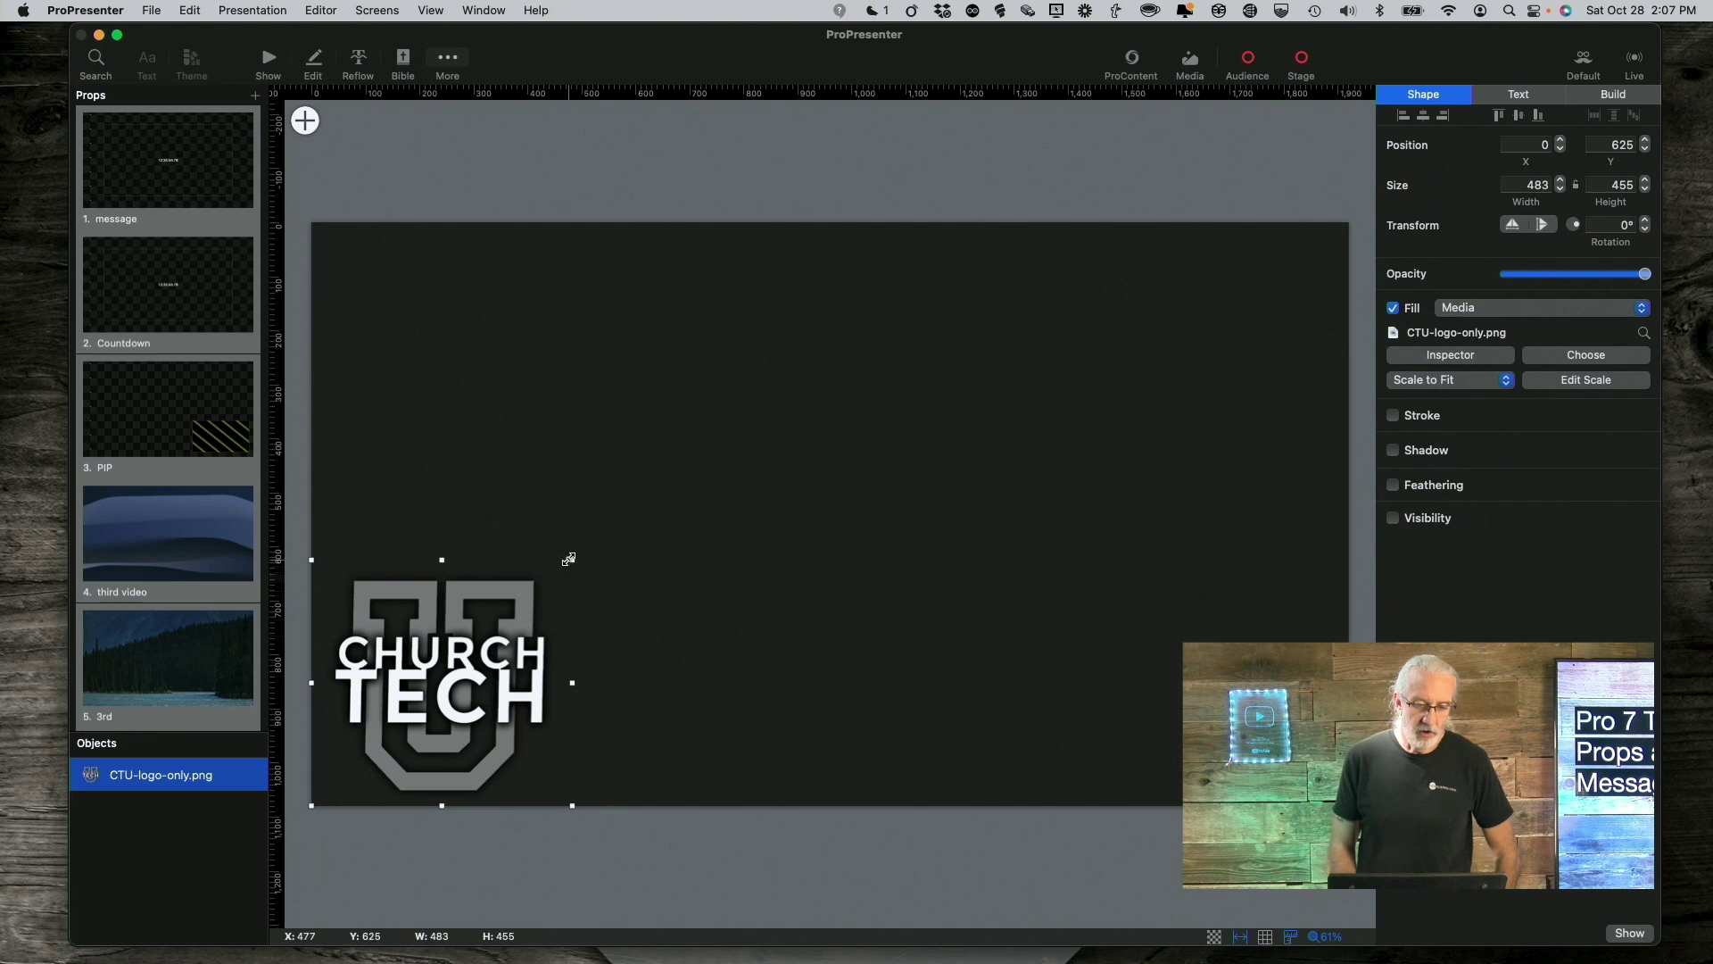
{"action": "left_click_drag", "start_coordinate": [569, 560], "coordinate": [436, 699]}
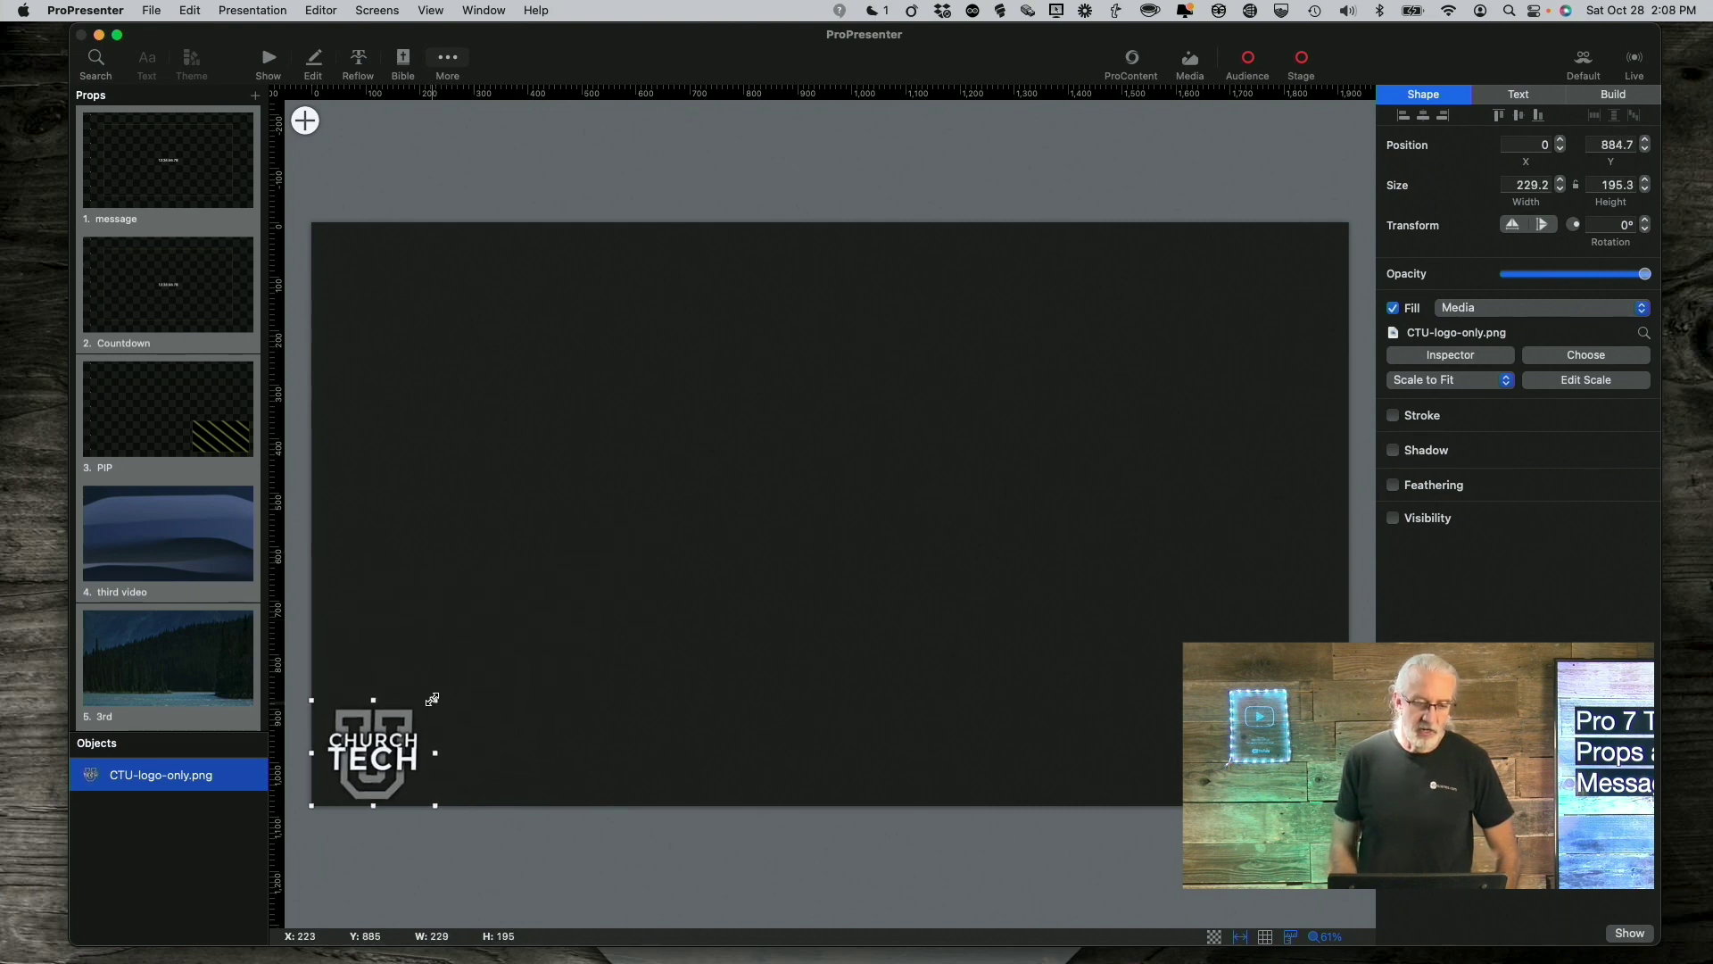
{"action": "left_click", "coordinate": [266, 61]}
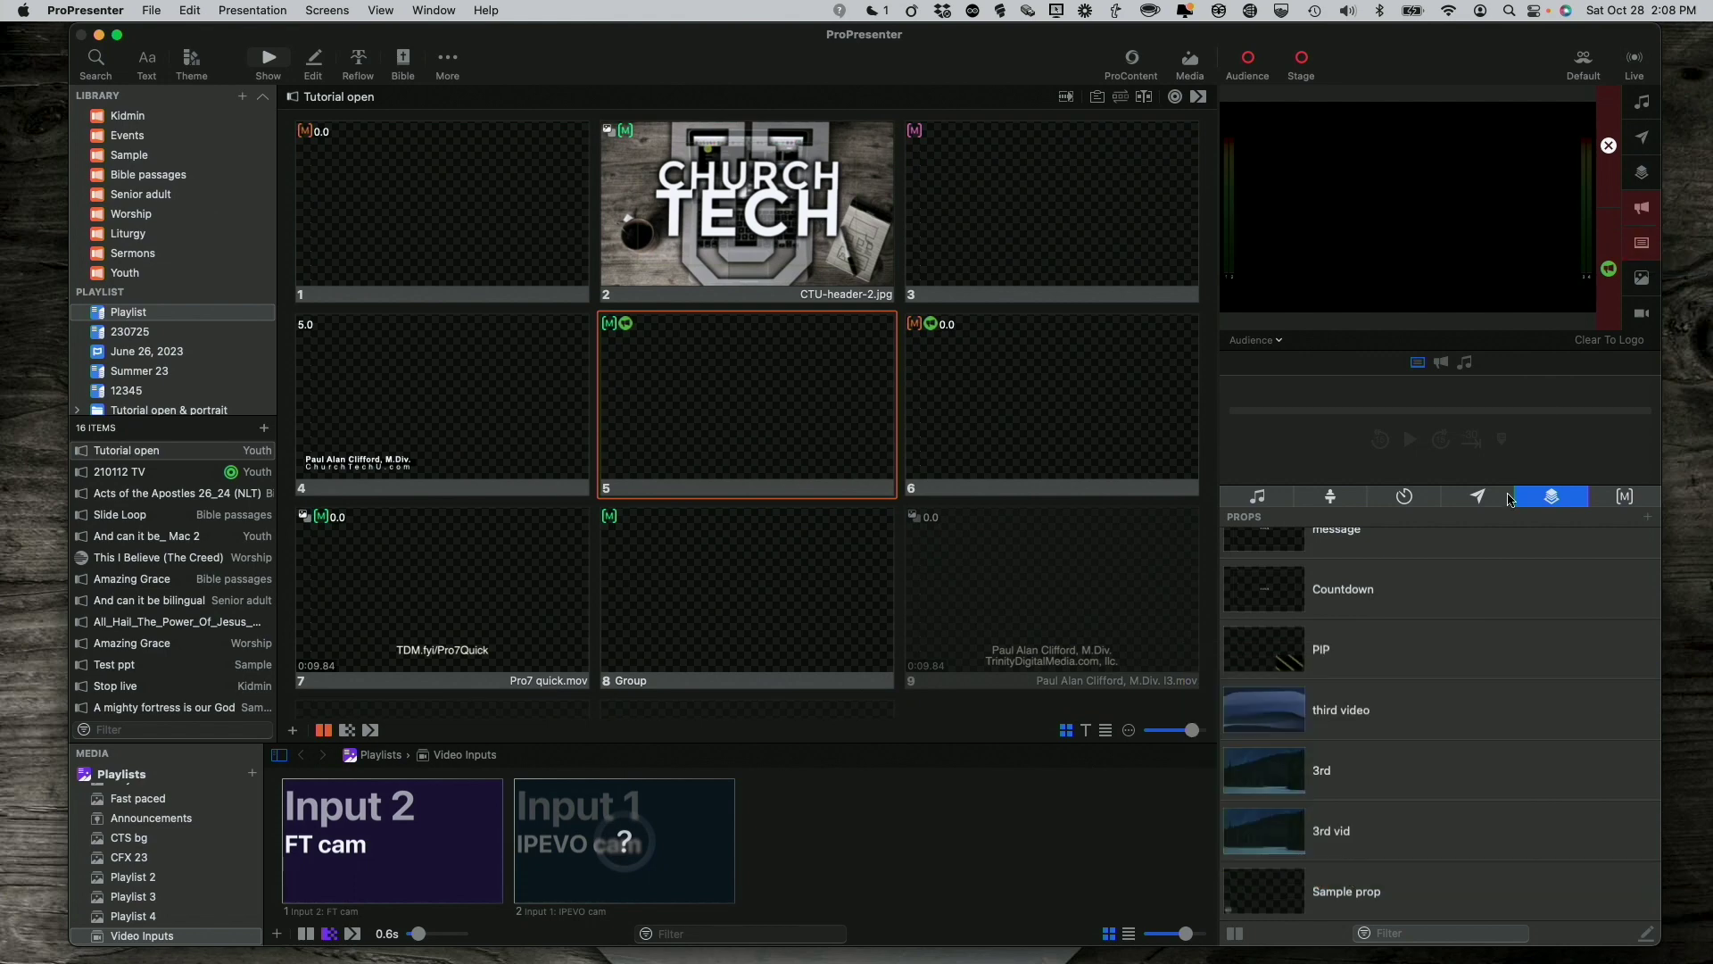
Step: Trigger Sample prop so its small CTU logo appears bottom-left on the audience output
{"action": "left_click", "coordinate": [1255, 905]}
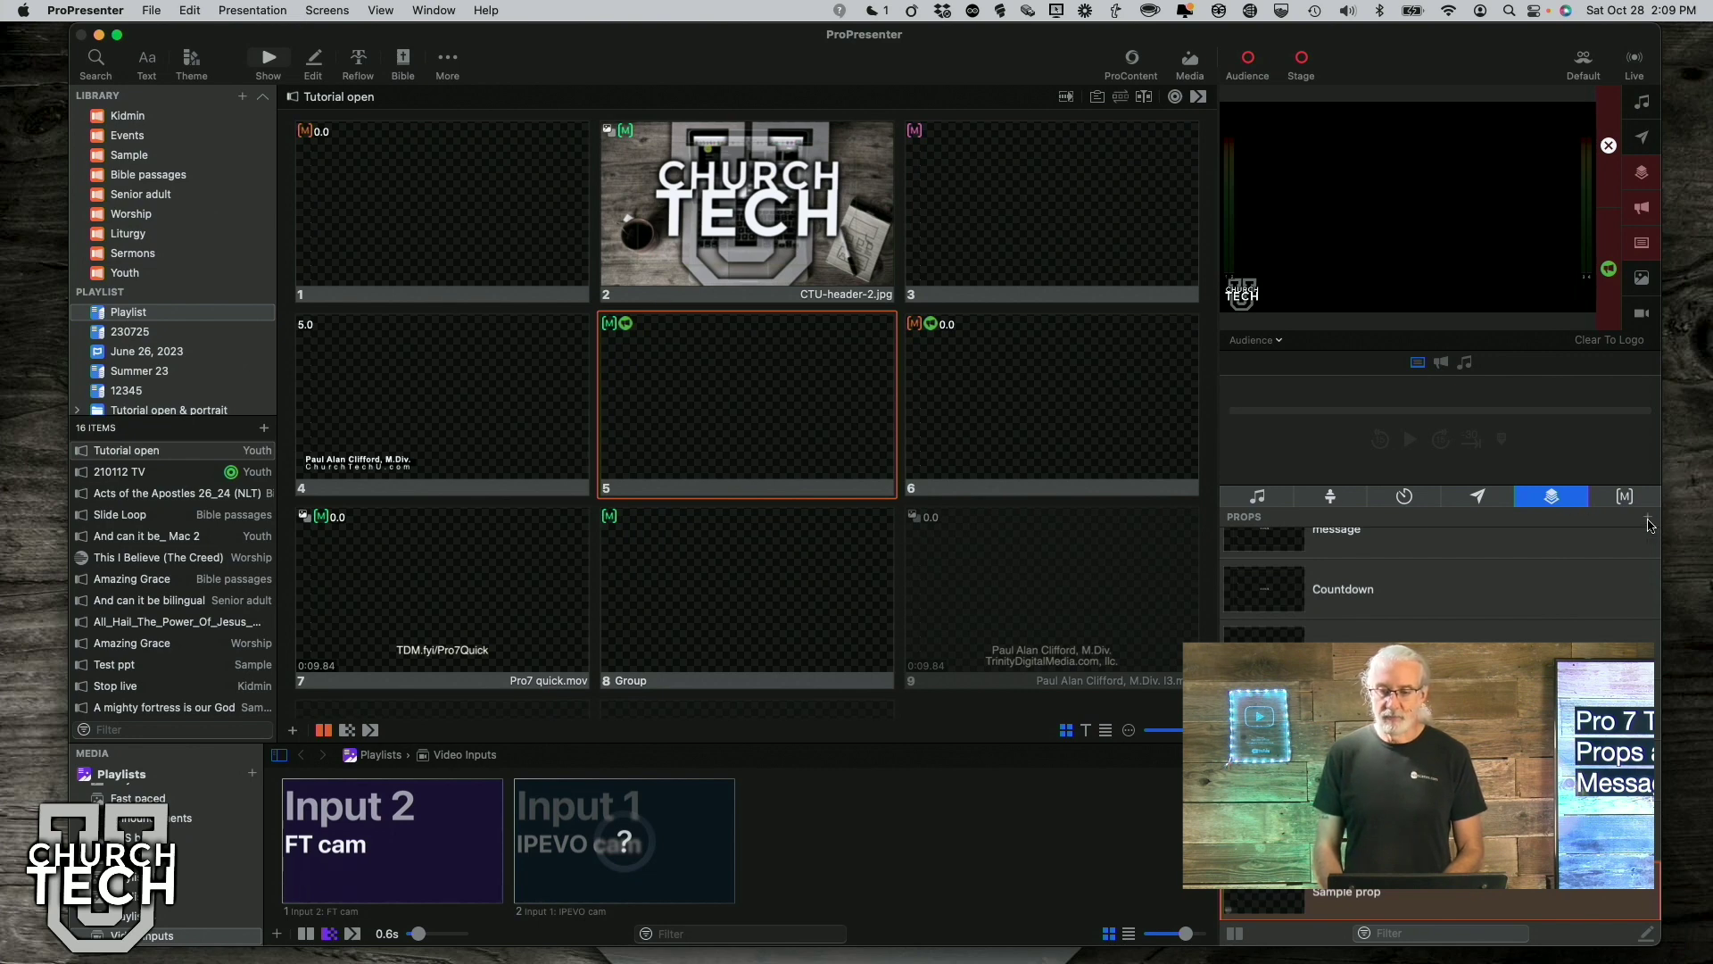
Step: Create a prop named 'URL' below Sample prop, then close its context menu unchanged
{"action": "left_click", "coordinate": [1650, 525]}
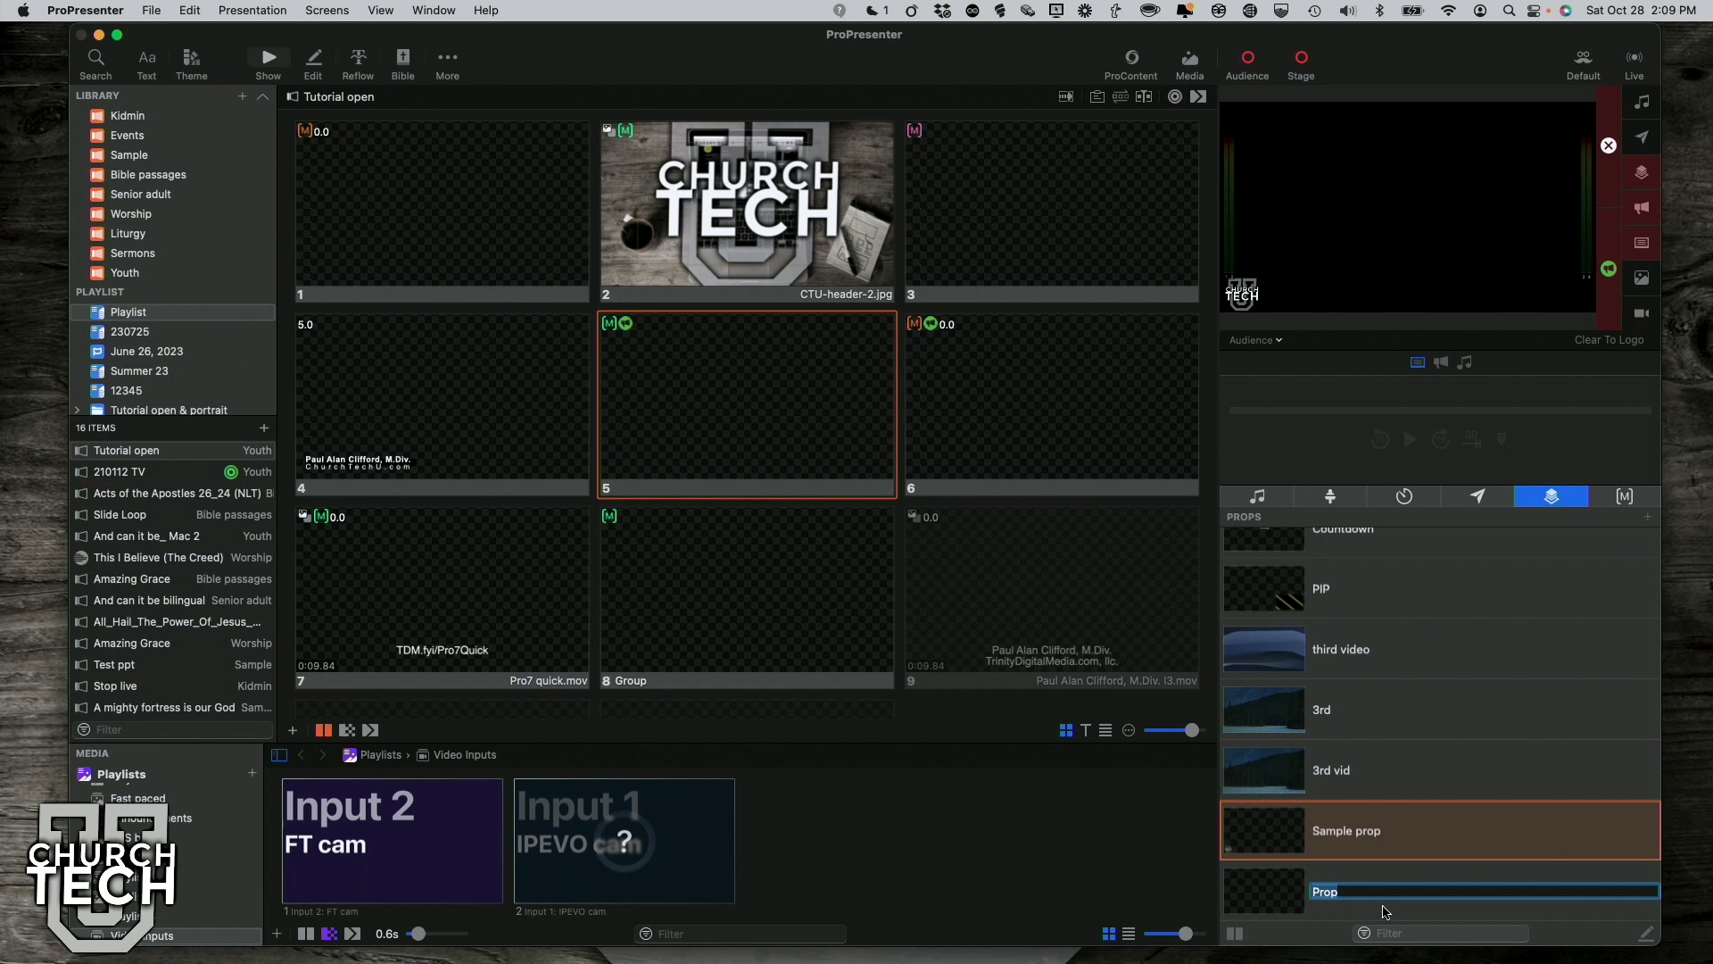
{"action": "type", "text": "URL"}
{"action": "key", "text": "Return"}
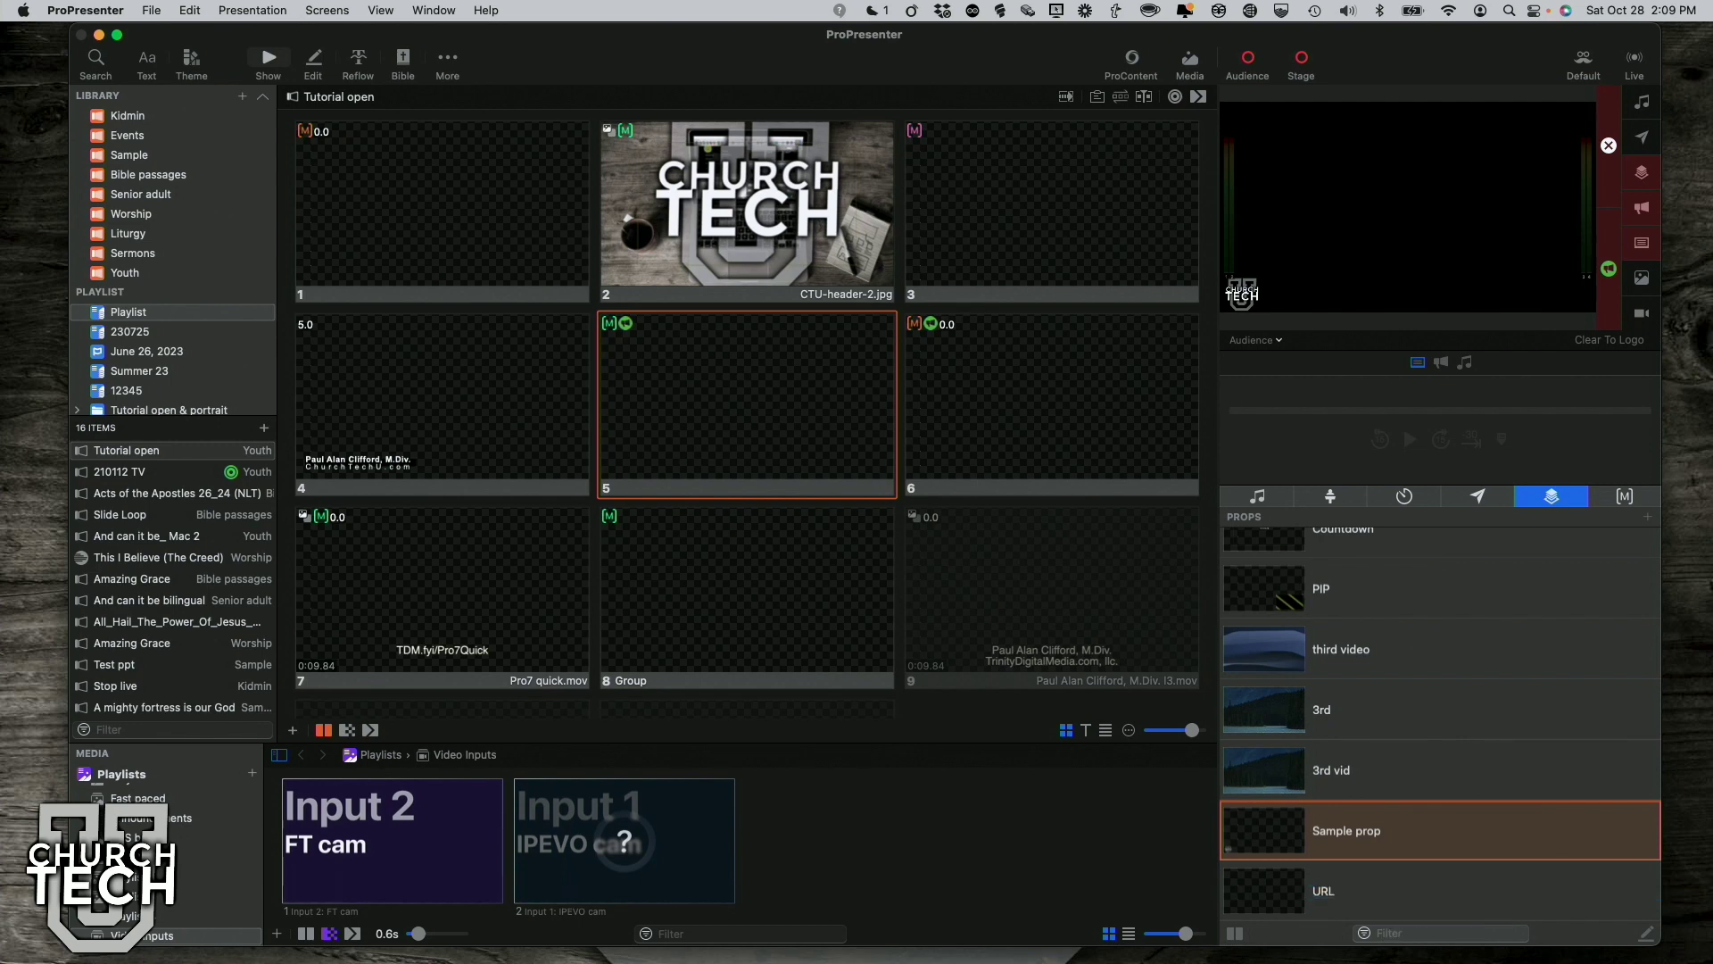
{"action": "right_click", "coordinate": [1282, 911]}
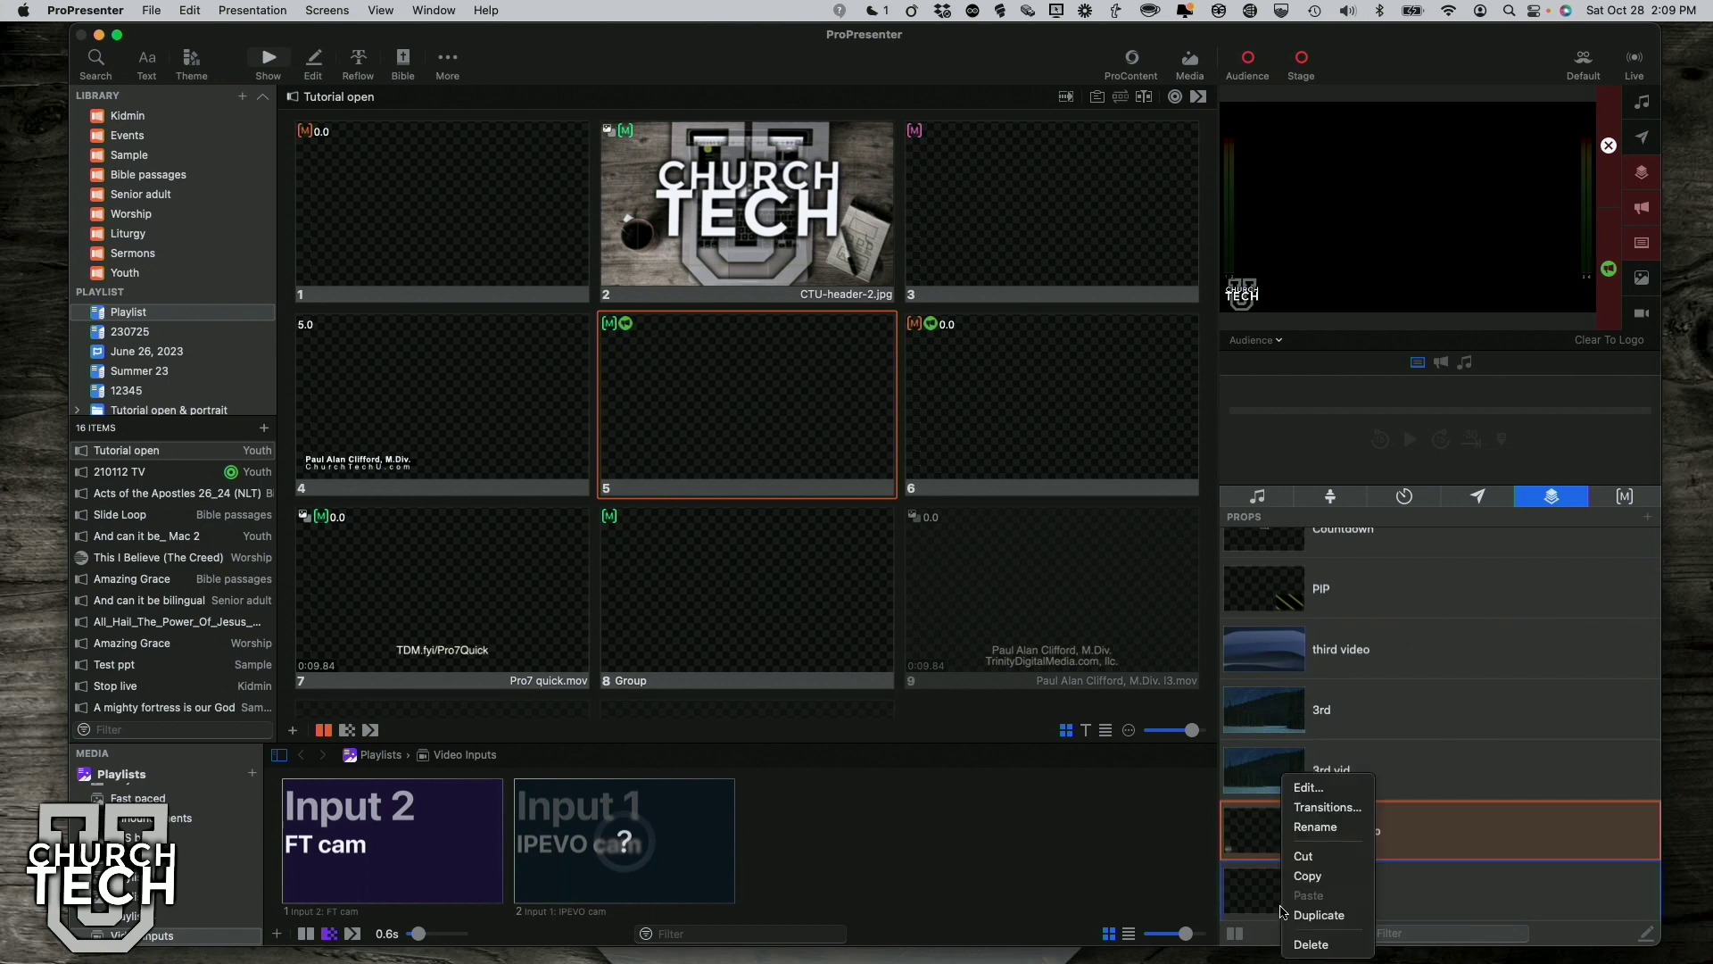
{"action": "left_click", "coordinate": [1425, 881]}
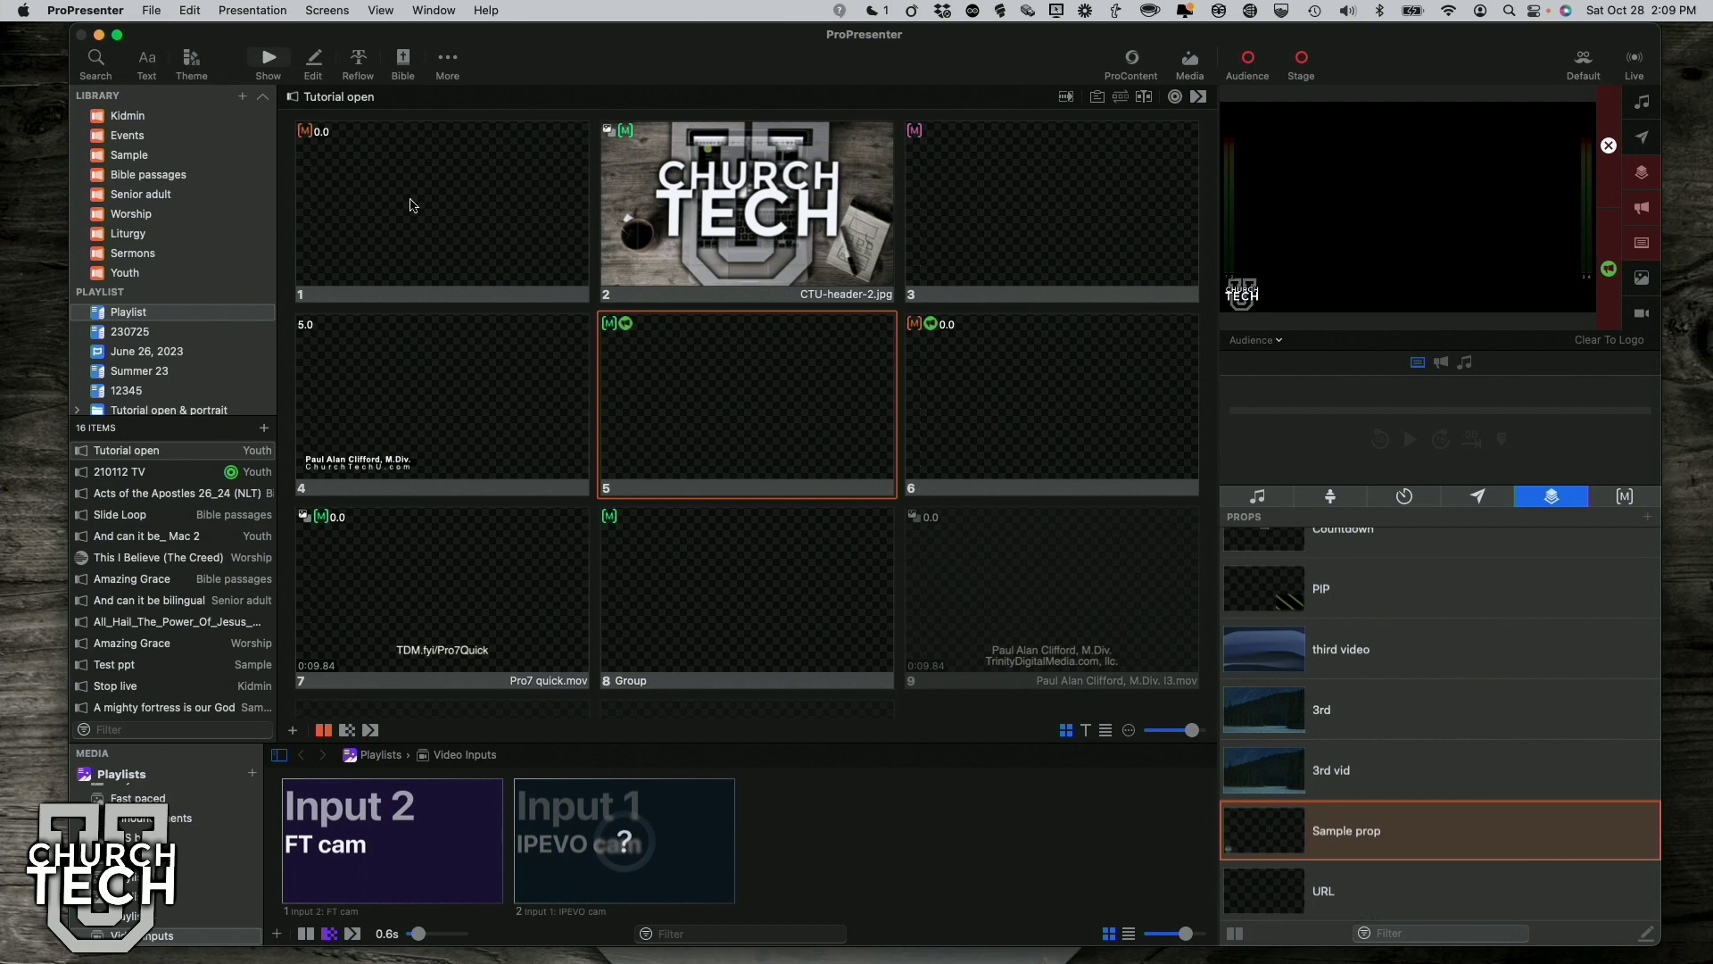
Step: Open prop 8, URL, in the Props Editor, showing its empty 1920 x 1080 canvas
{"action": "left_click", "coordinate": [448, 60]}
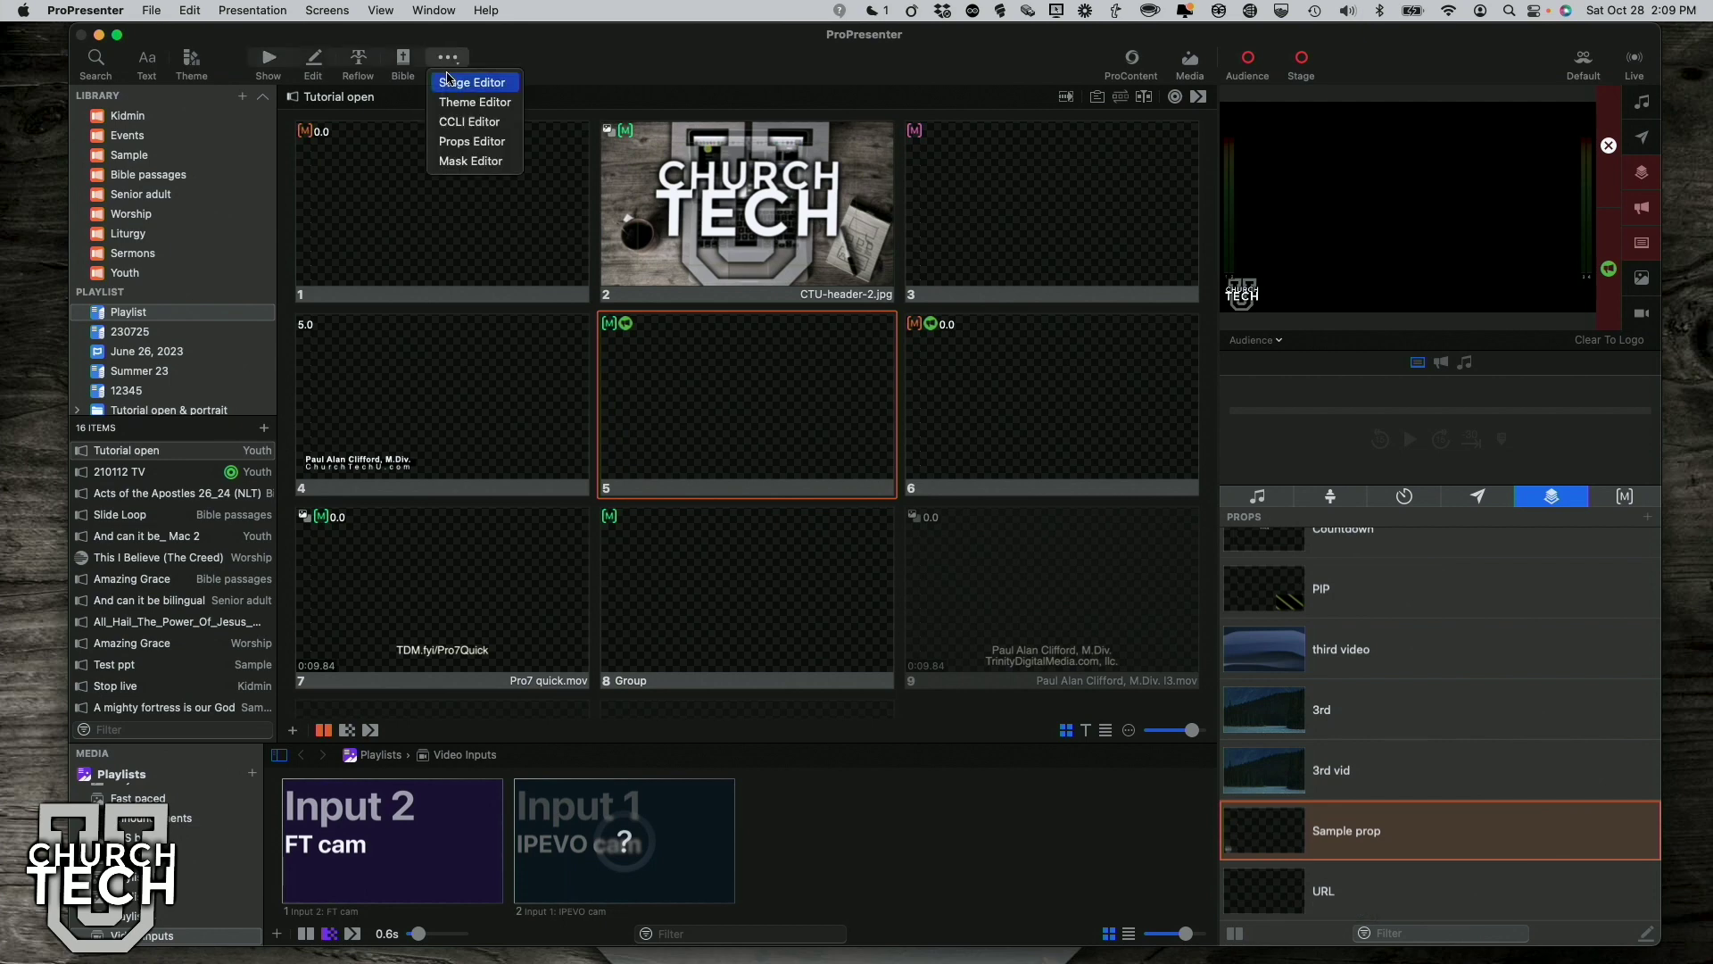
{"action": "left_click", "coordinate": [459, 143]}
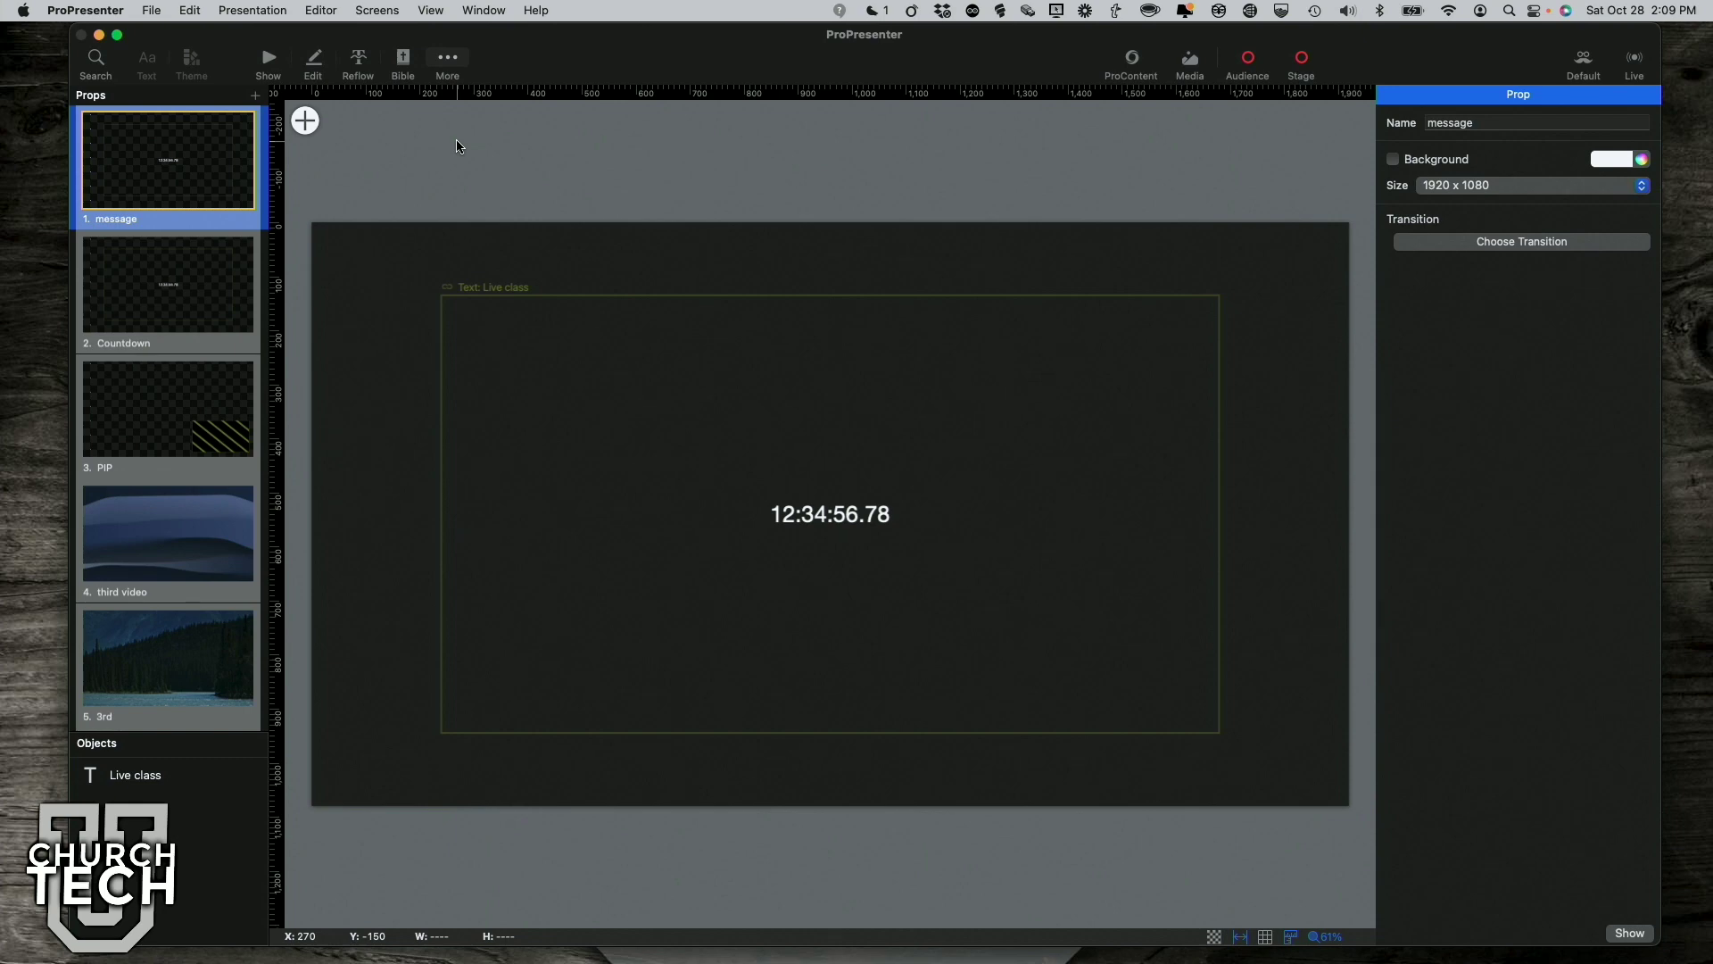
{"action": "scroll", "coordinate": [148, 489], "scroll_direction": "down", "scroll_amount": 5}
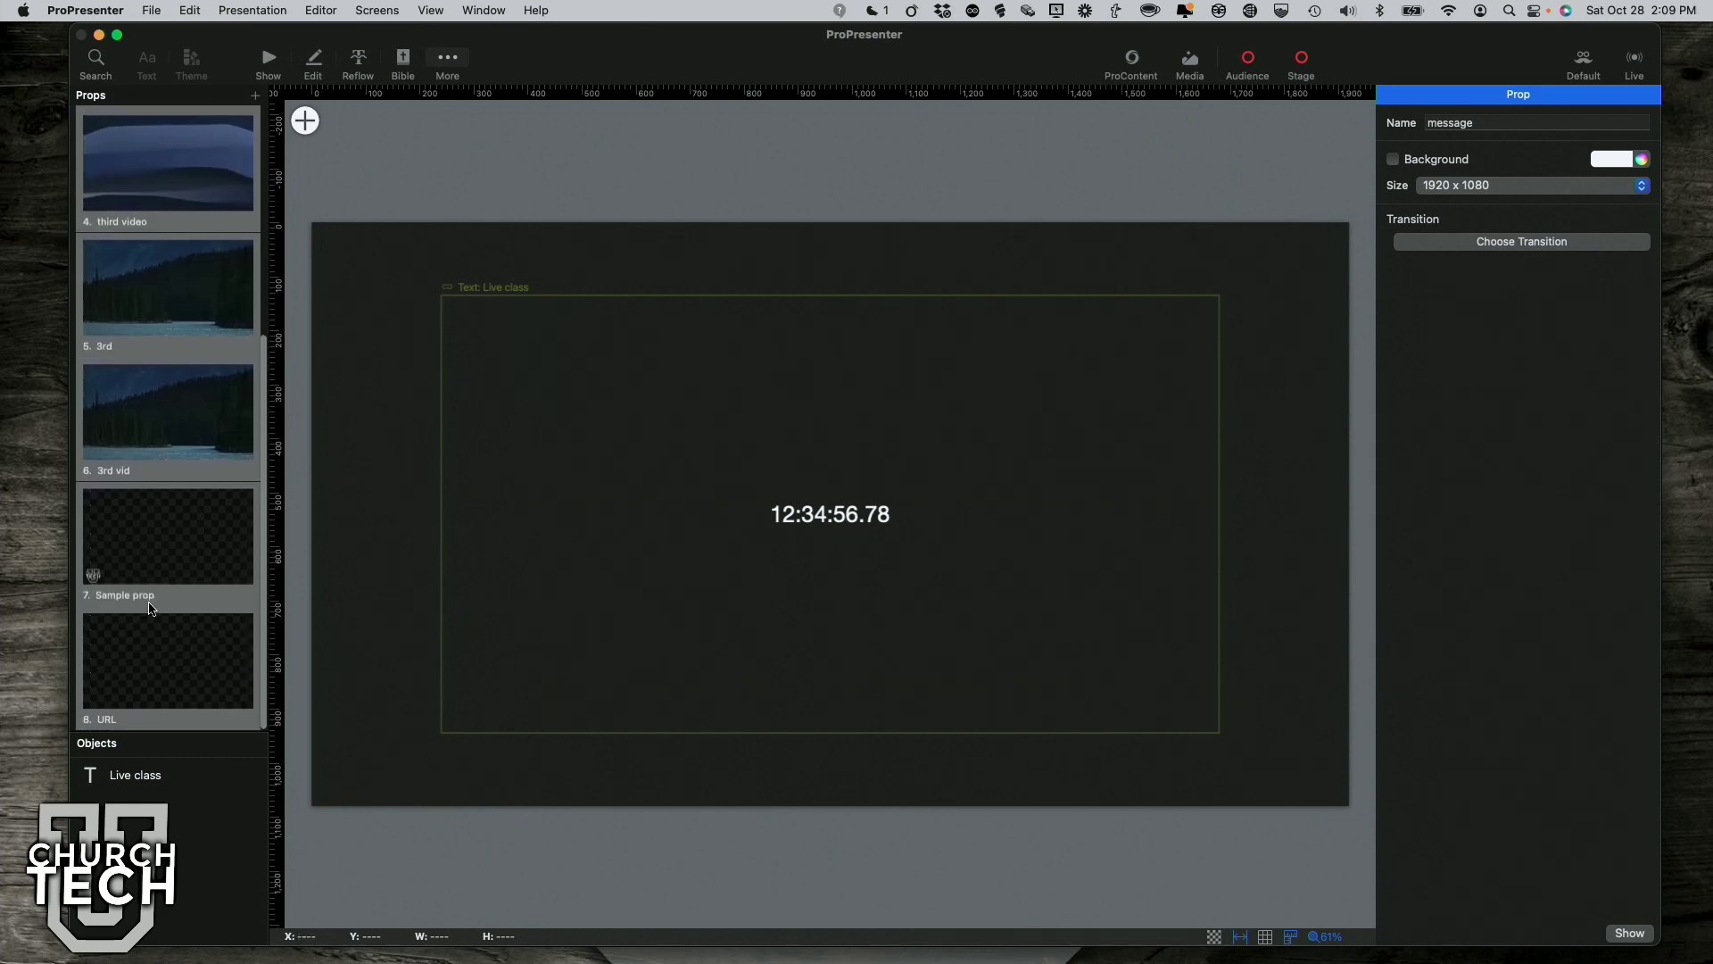
{"action": "left_click", "coordinate": [154, 660]}
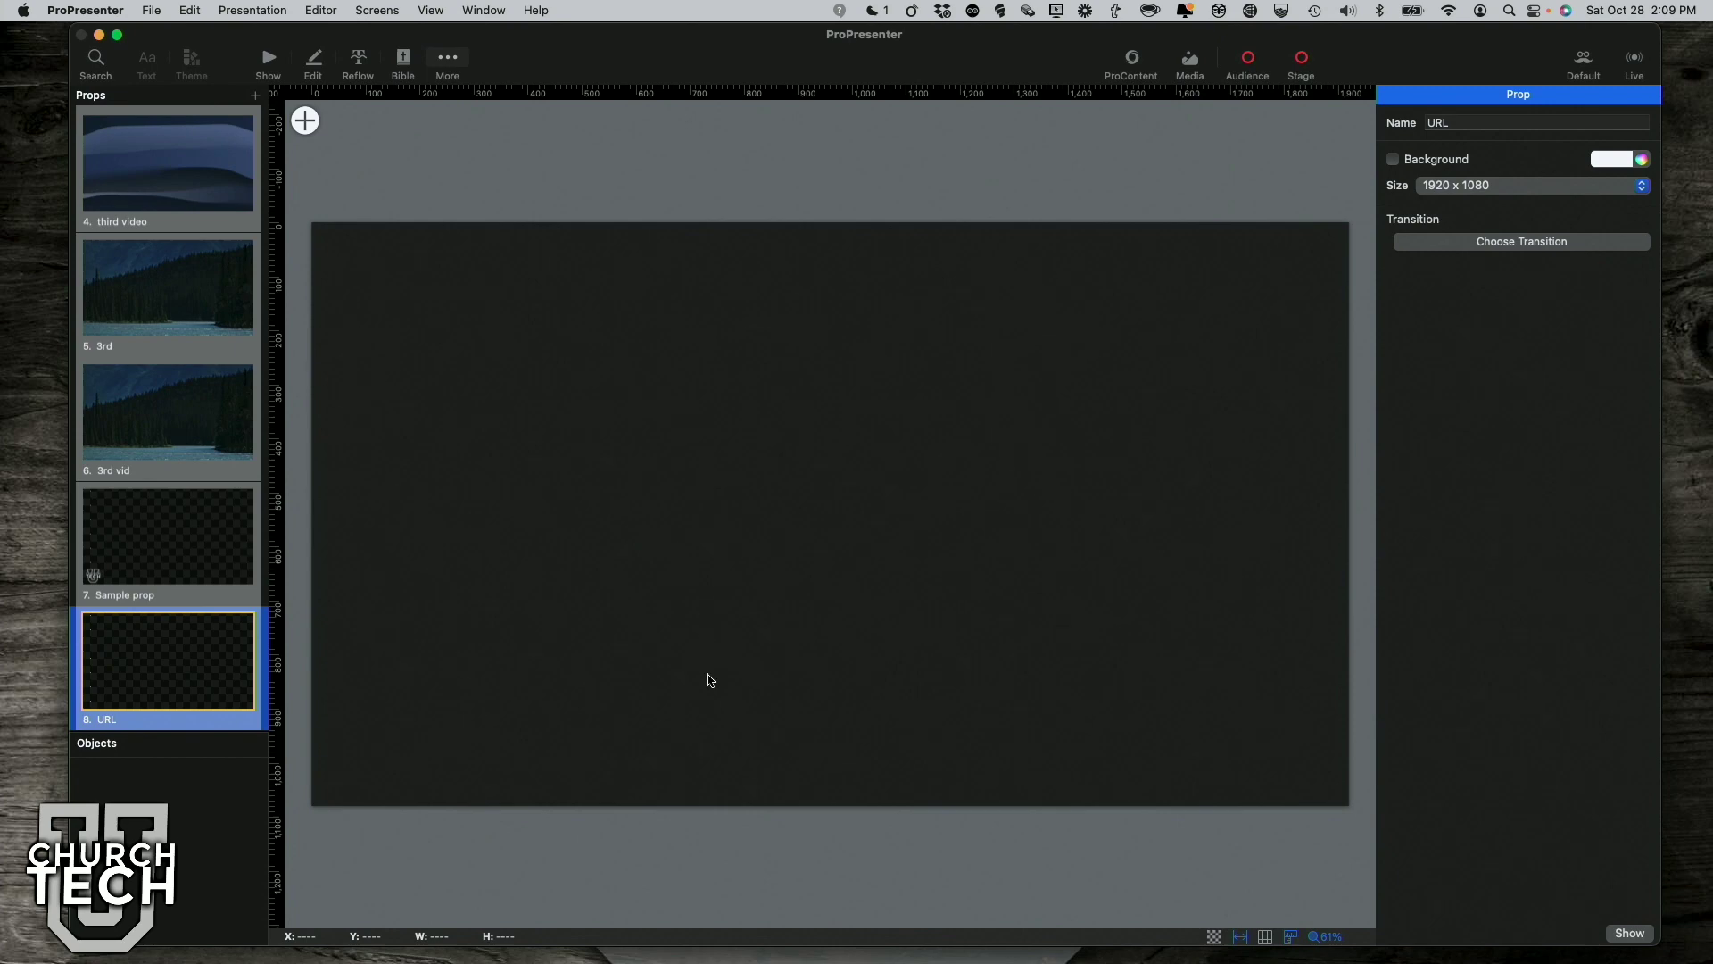
Step: Add a text box reading 'TDM.fyi/pro7quick' to the URL prop
{"action": "left_click", "coordinate": [305, 121]}
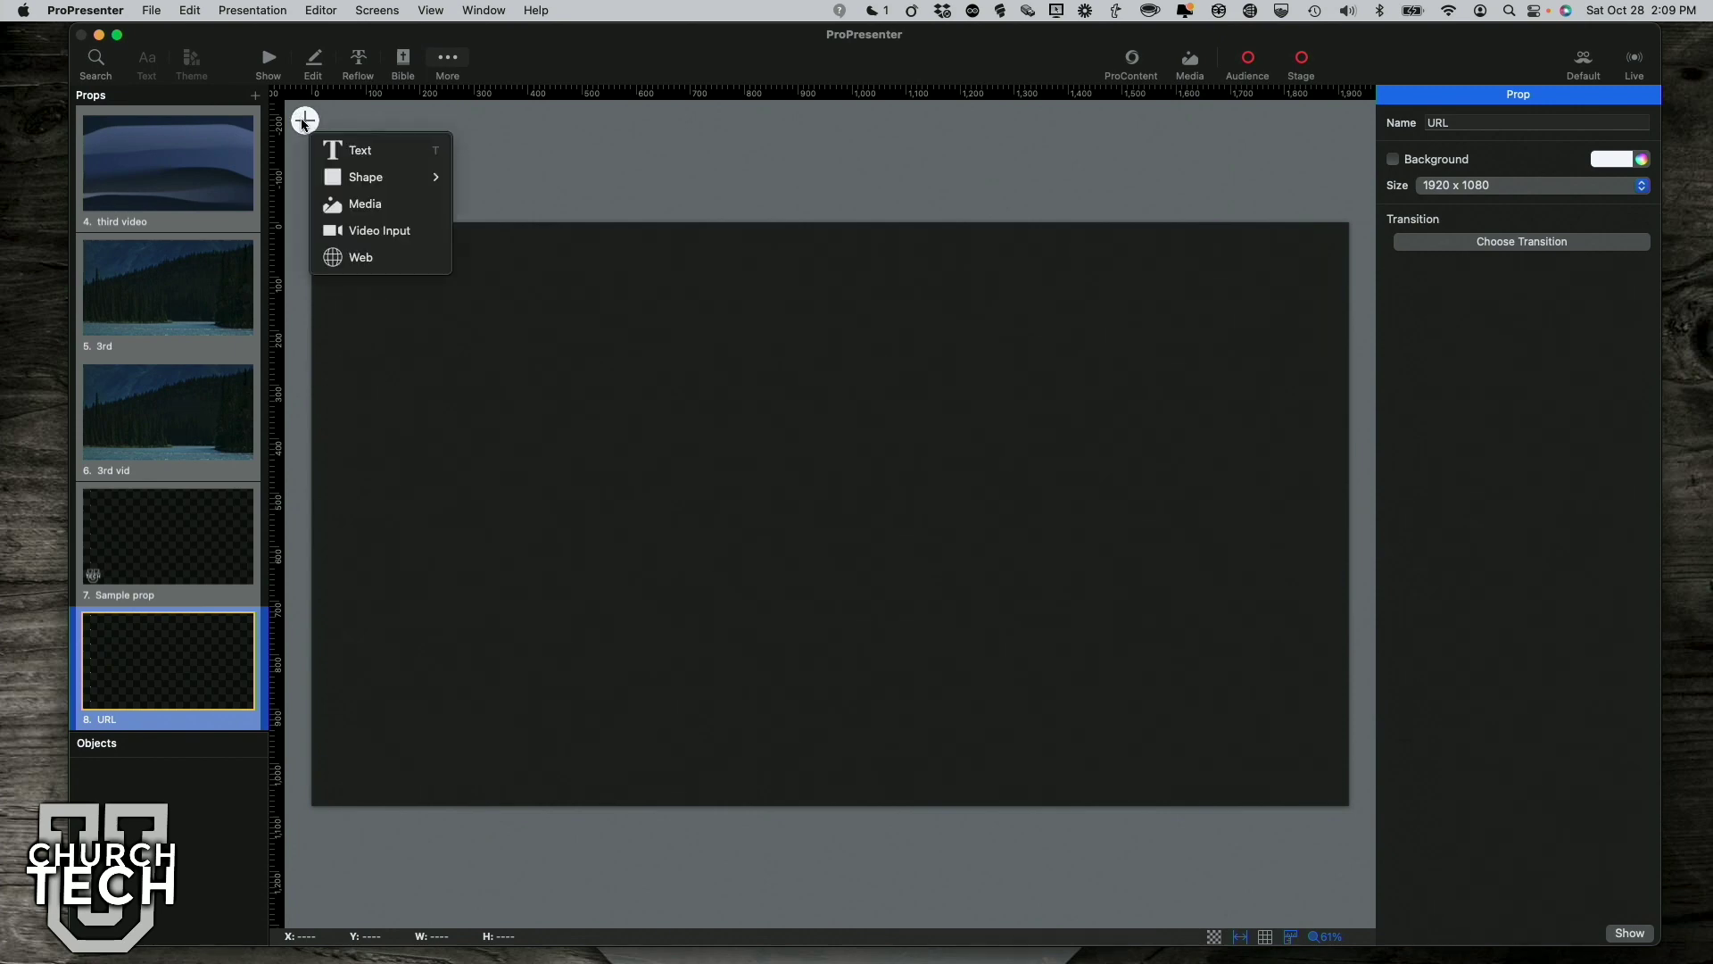
{"action": "left_click", "coordinate": [320, 148]}
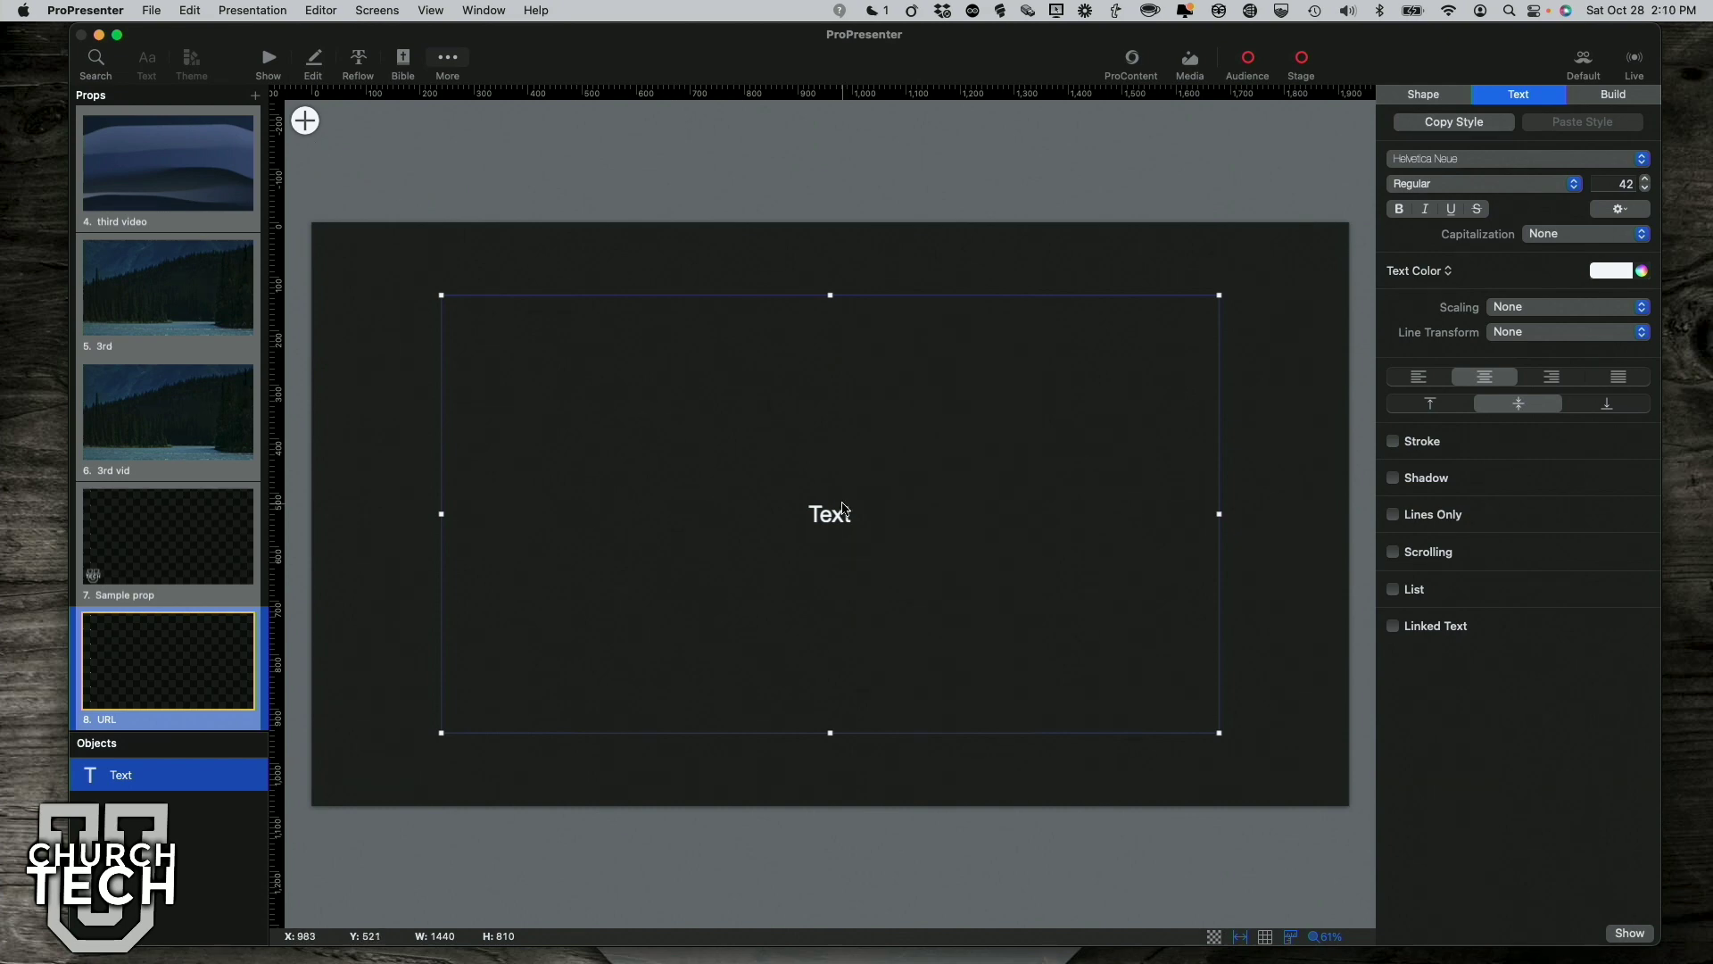
{"action": "double_click", "coordinate": [845, 516]}
{"action": "type", "text": "TDM.f"}
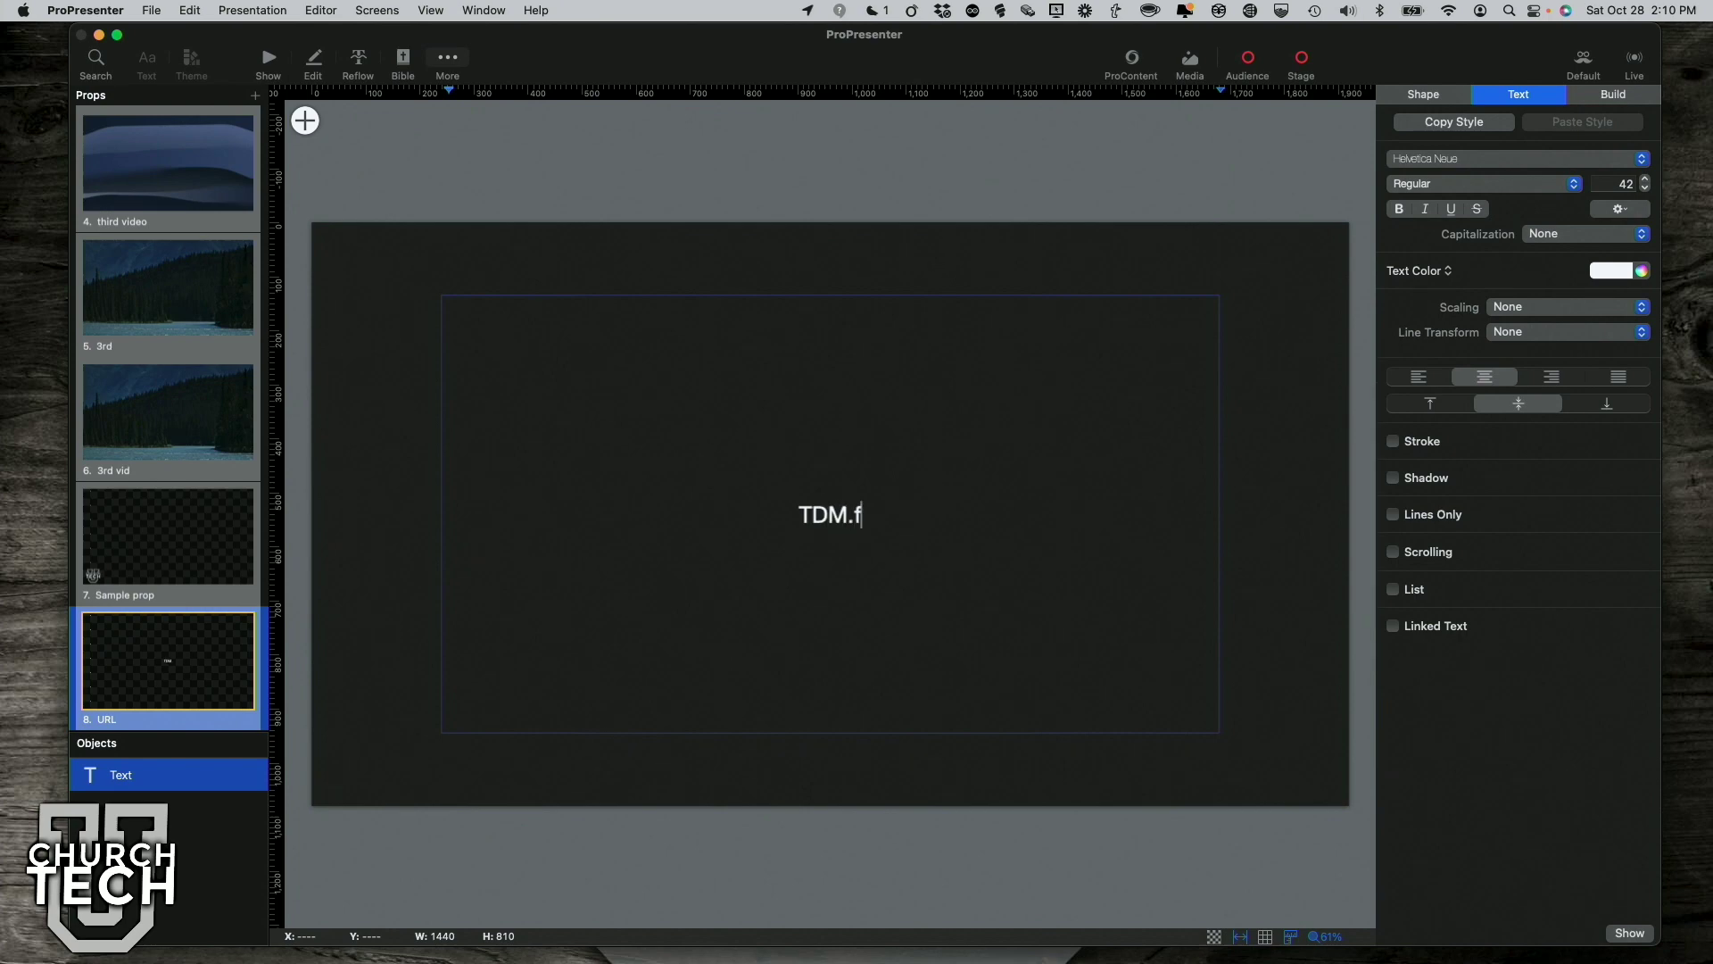
{"action": "type", "text": "yi/pro"}
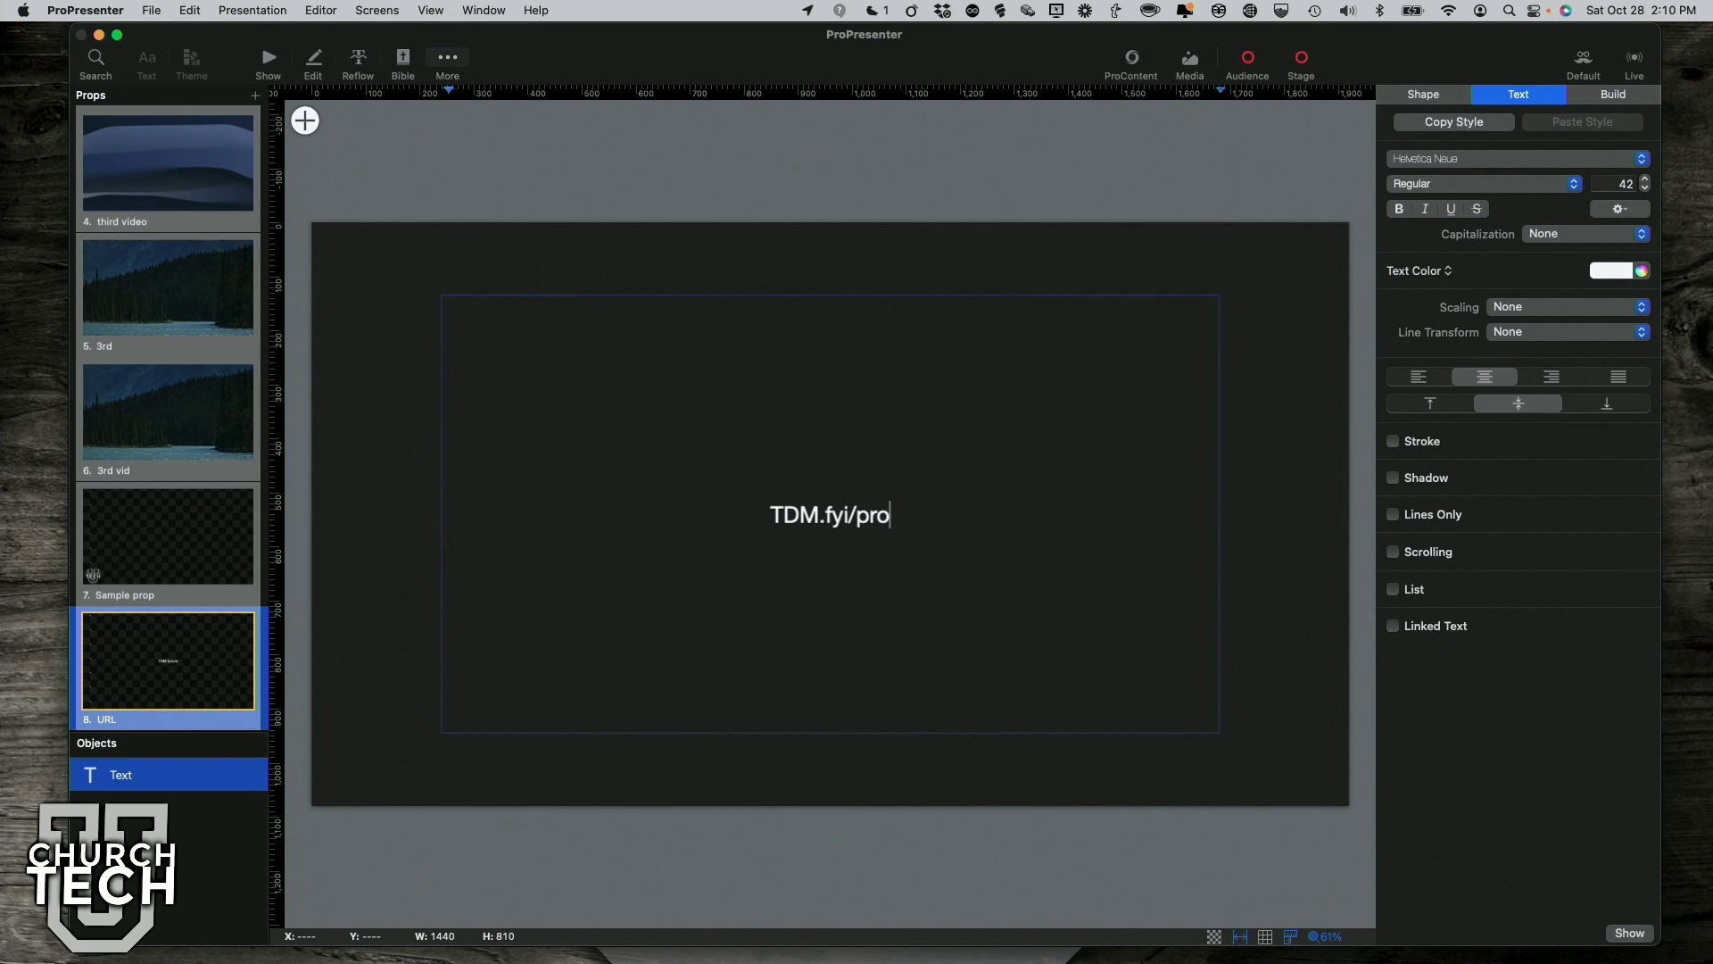
{"action": "type", "text": "7quick"}
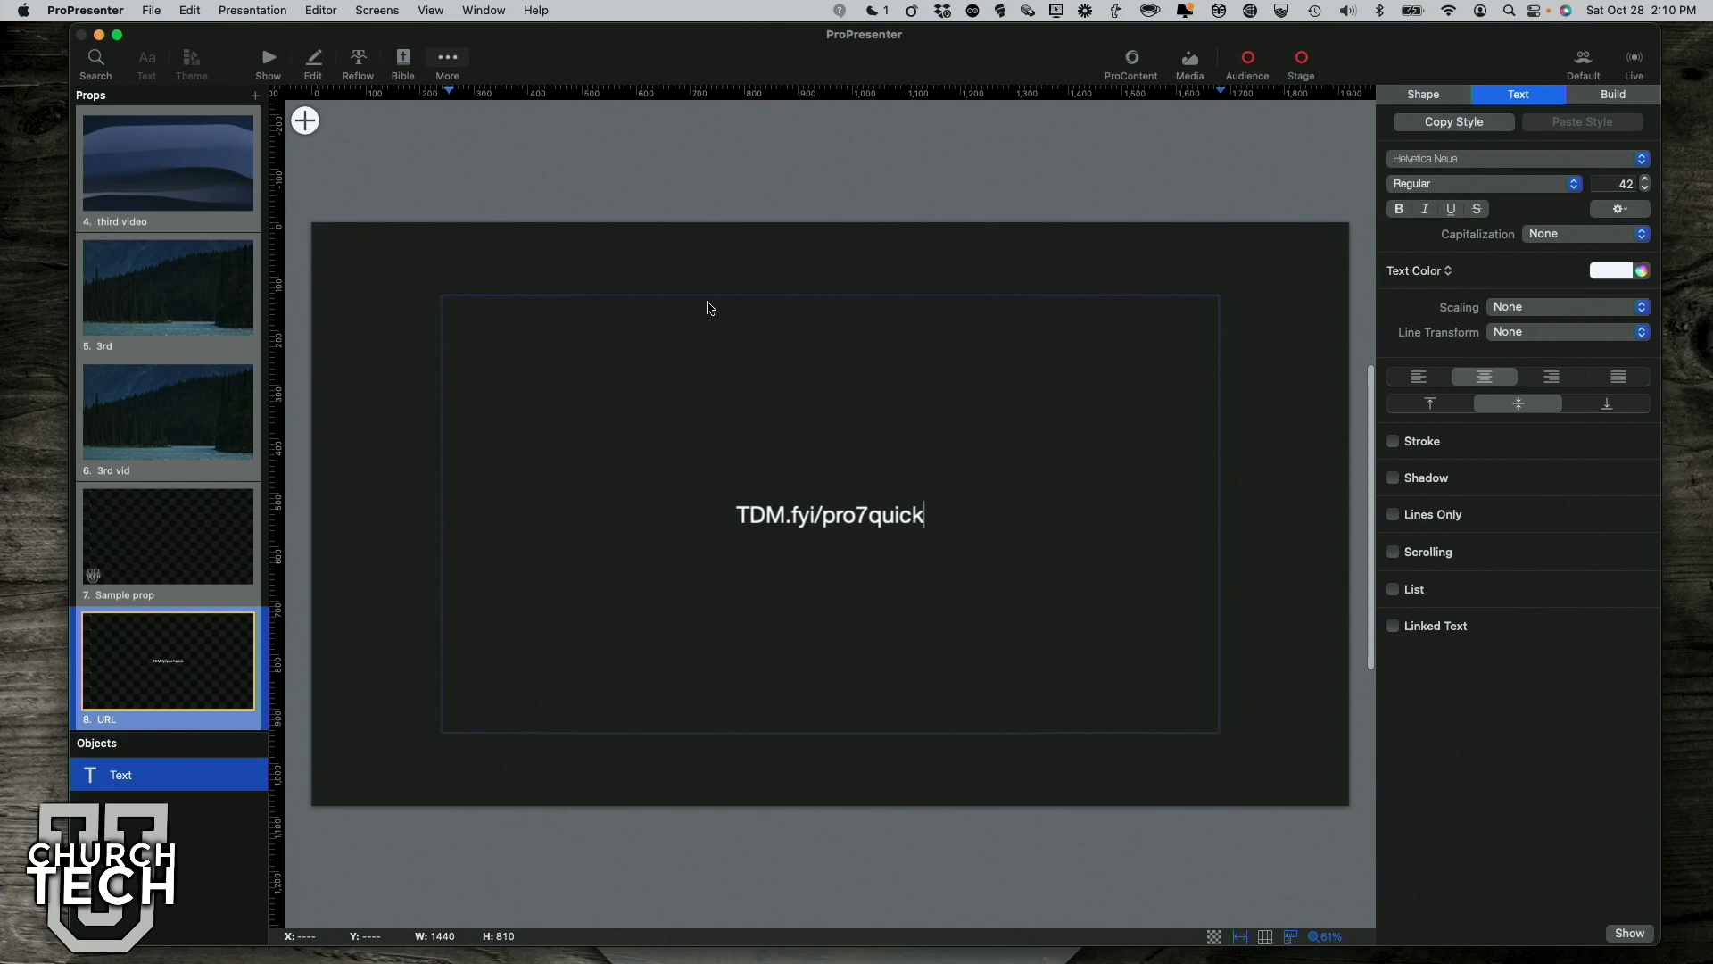
{"action": "key", "text": "Escape"}
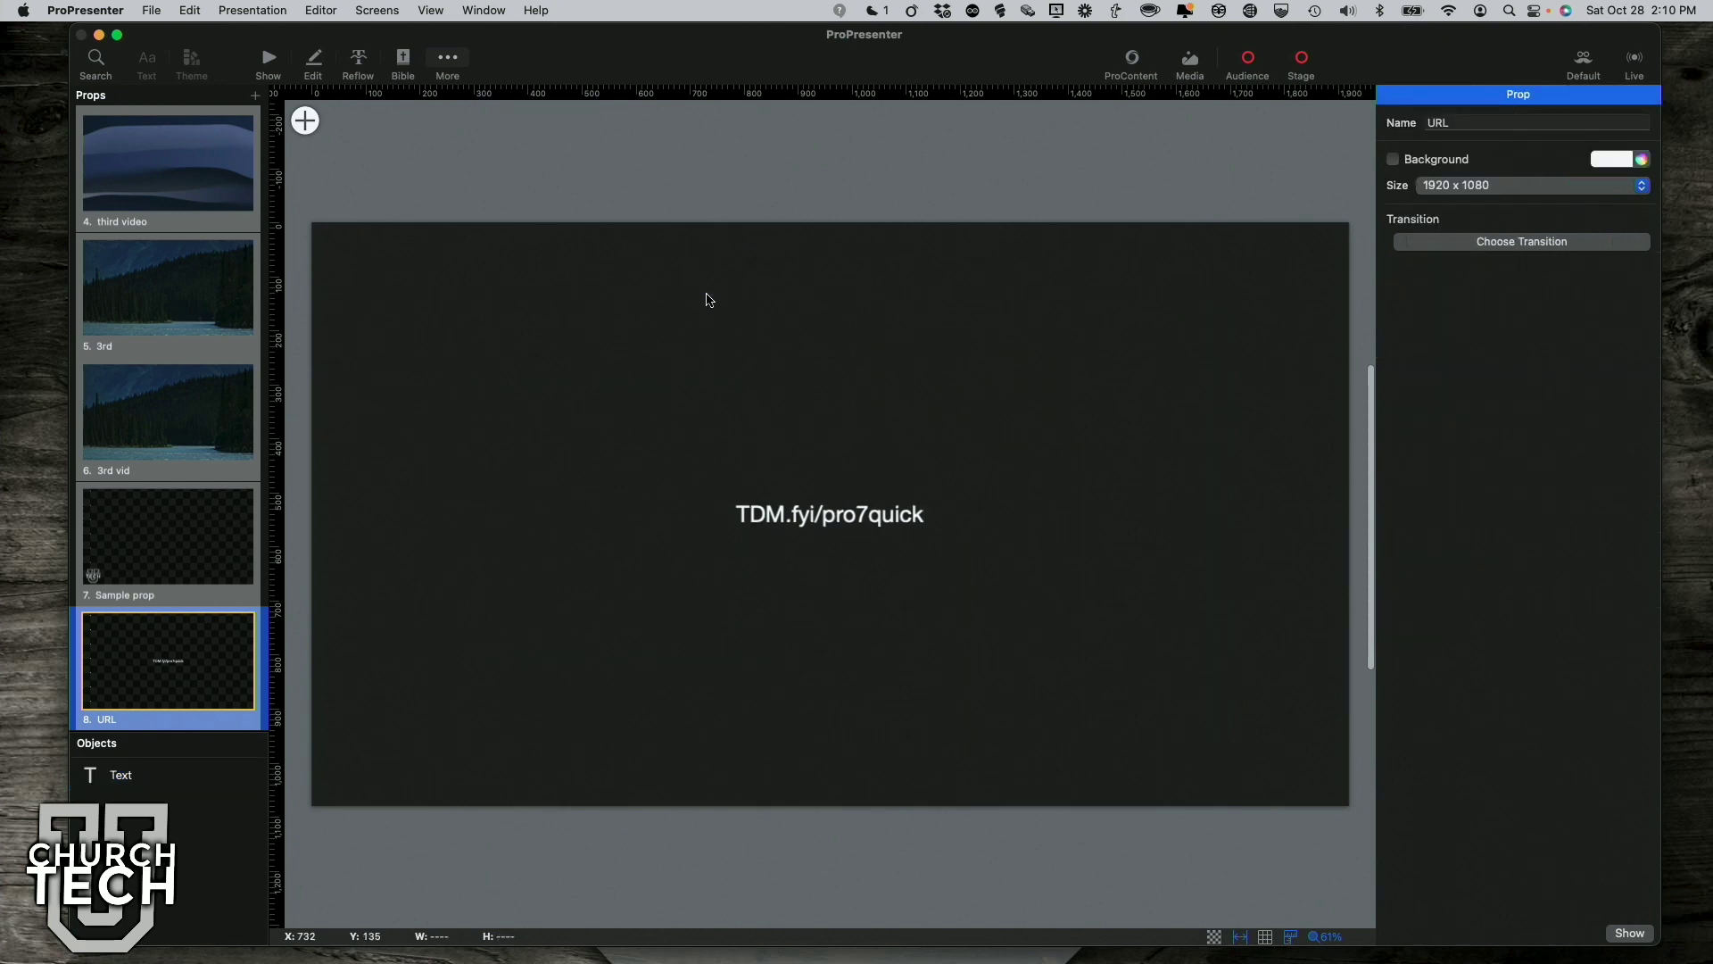
Step: Resize the text box into a 1440 x 118 strip near the bottom, then return to show view
{"action": "left_click", "coordinate": [811, 523]}
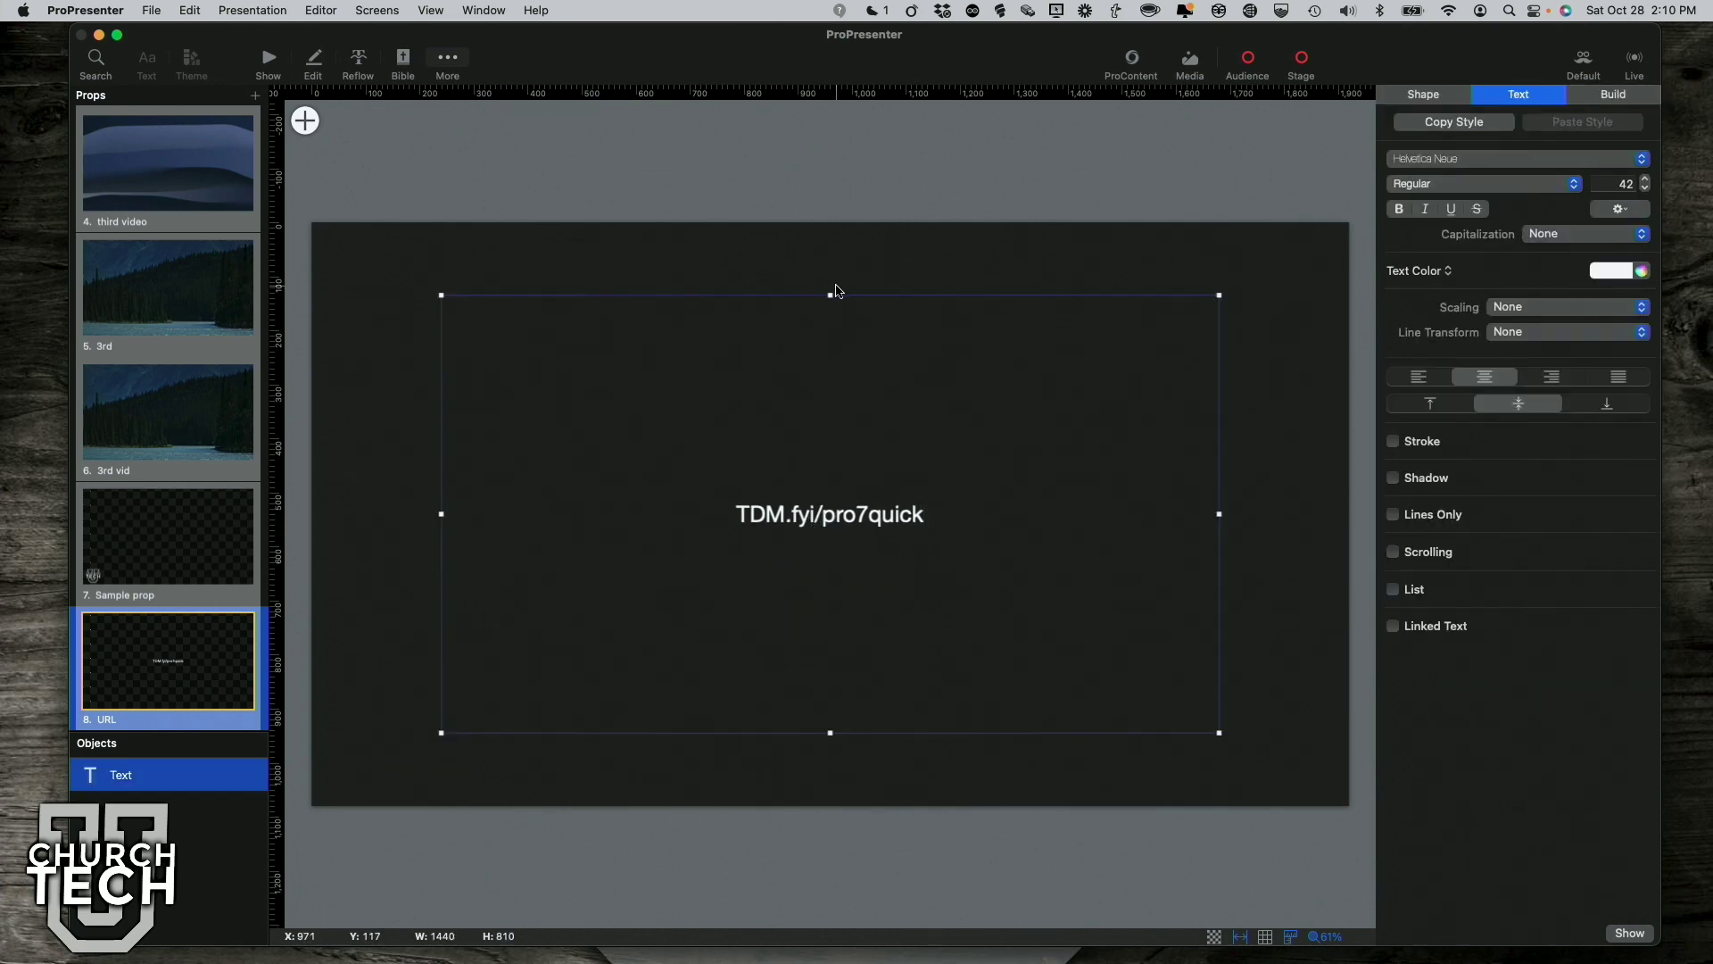
{"action": "left_click_drag", "start_coordinate": [830, 295], "coordinate": [820, 668]}
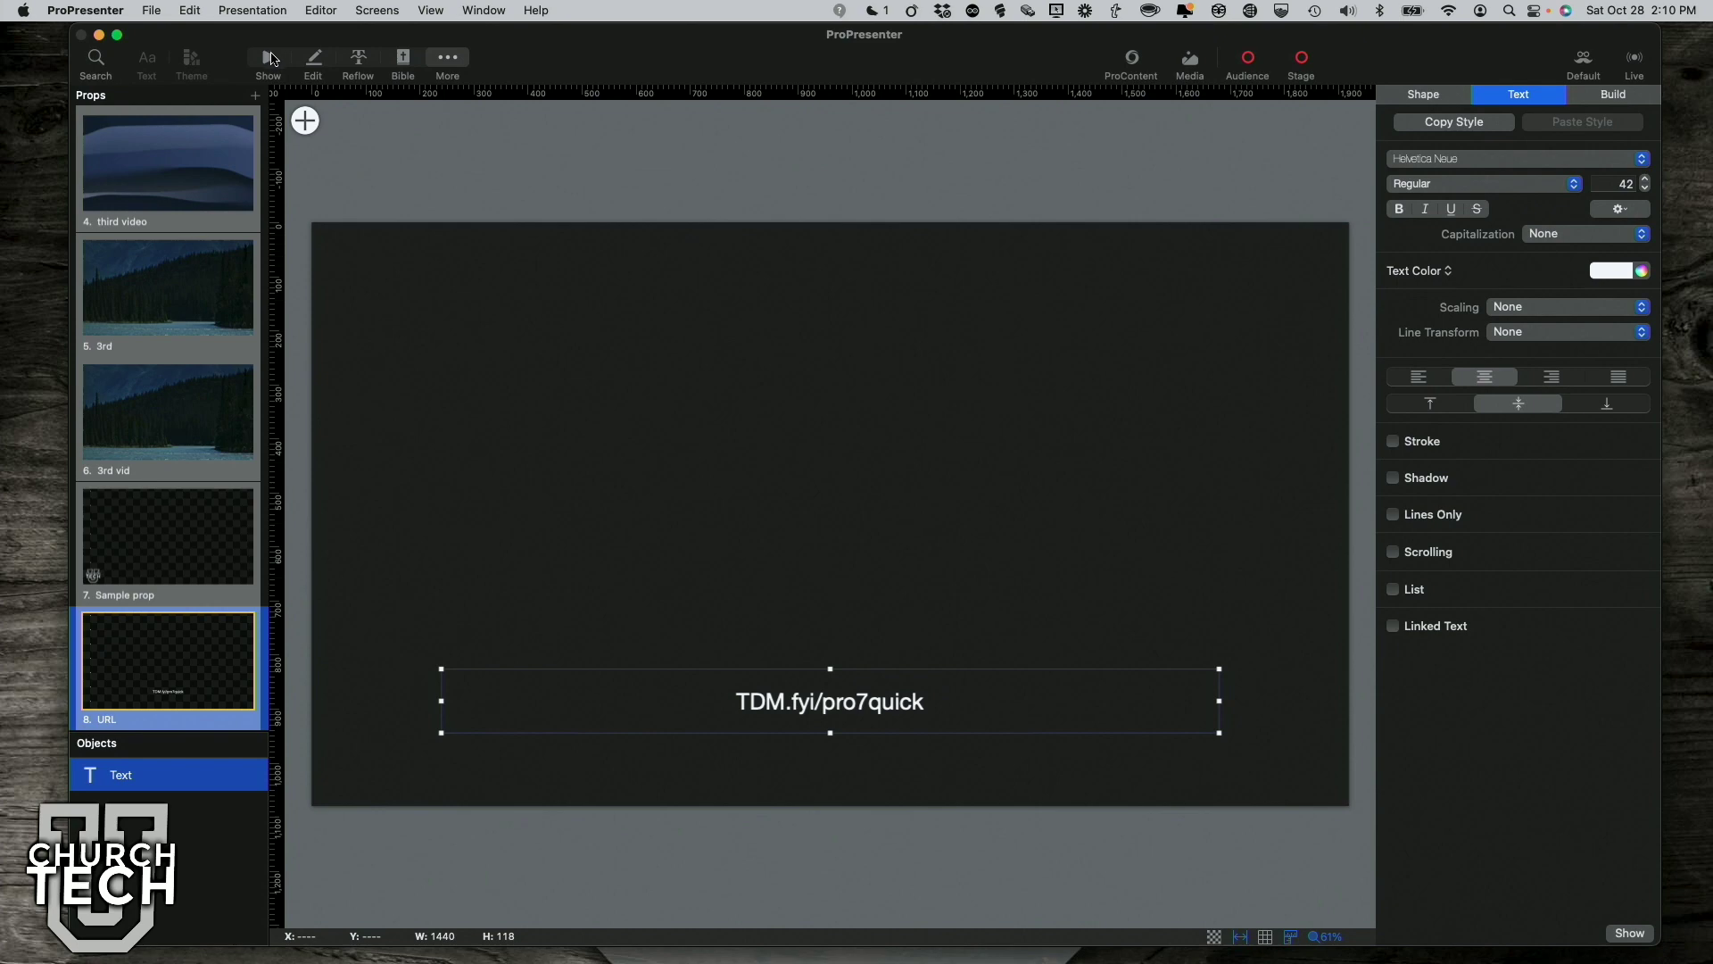
{"action": "left_click", "coordinate": [269, 59]}
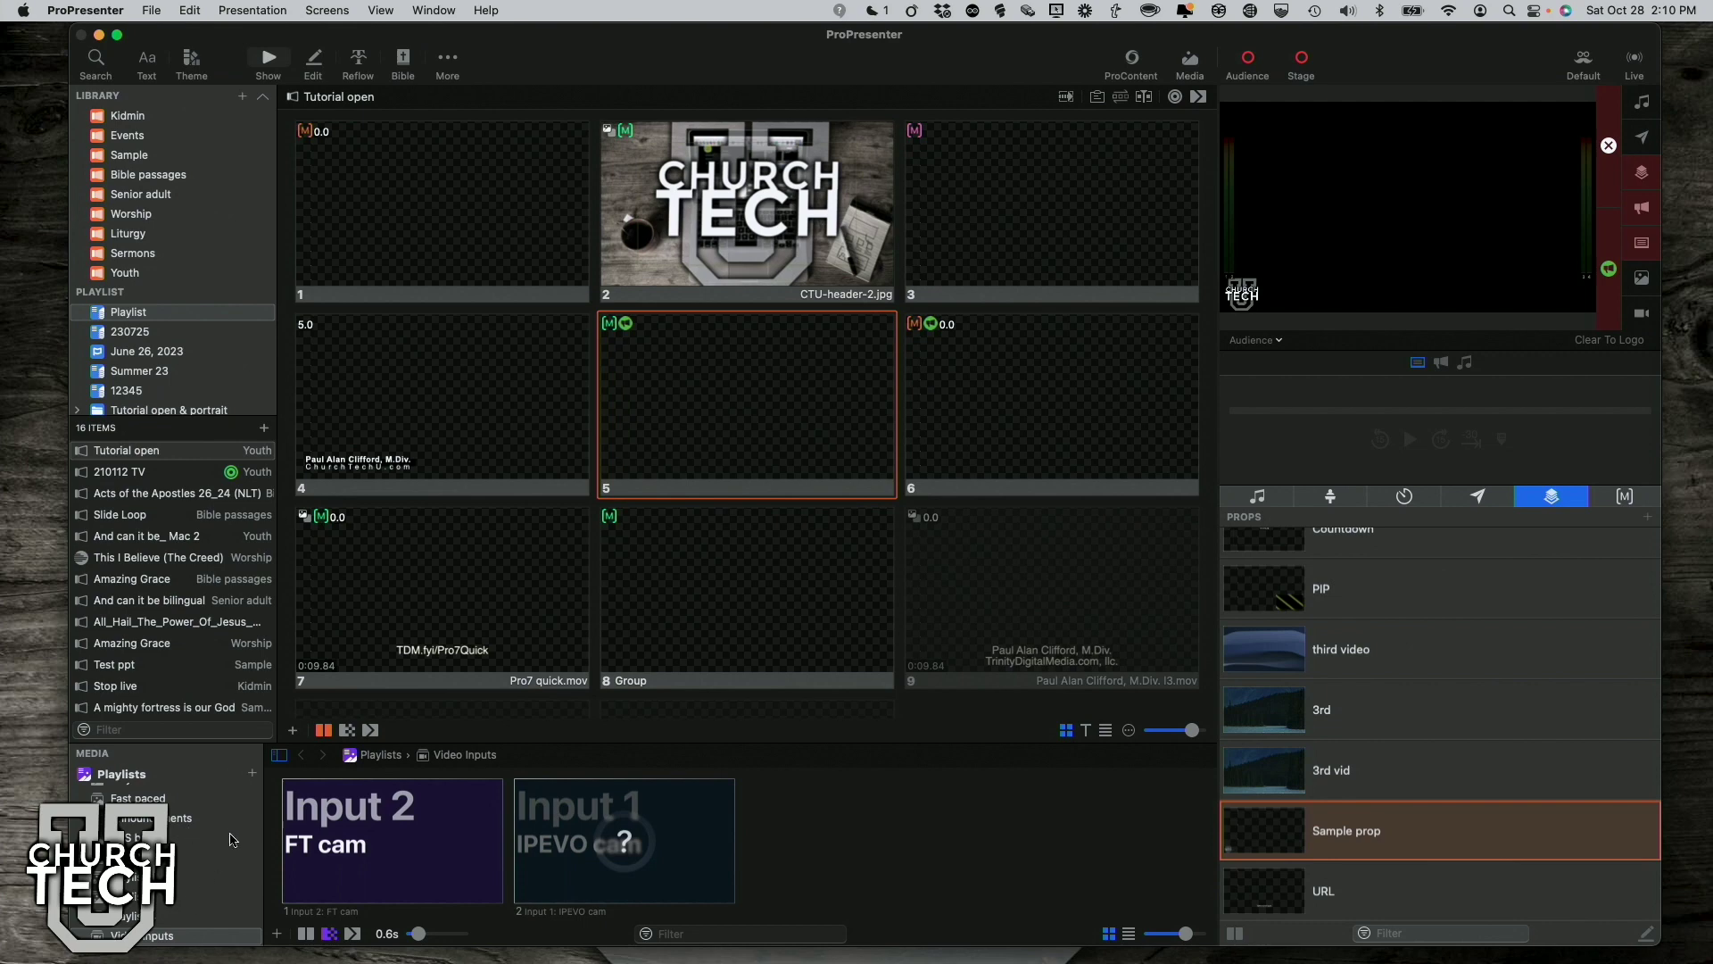
{"action": "left_click", "coordinate": [1420, 895]}
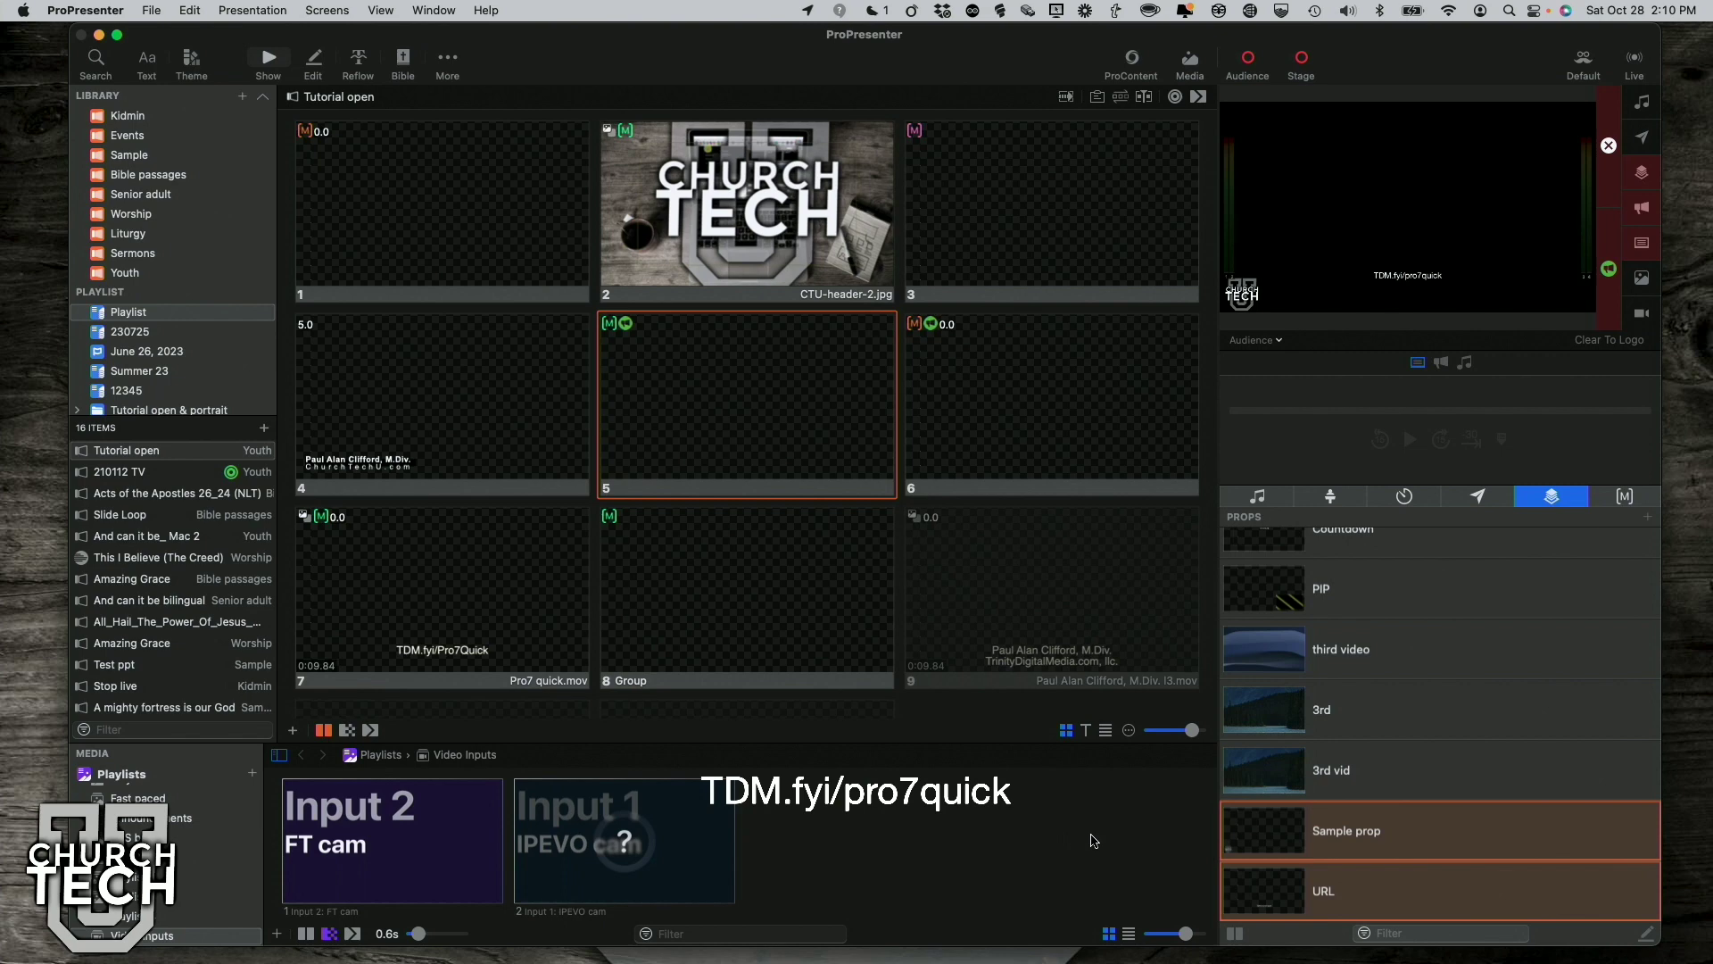
{"action": "left_click", "coordinate": [1305, 886]}
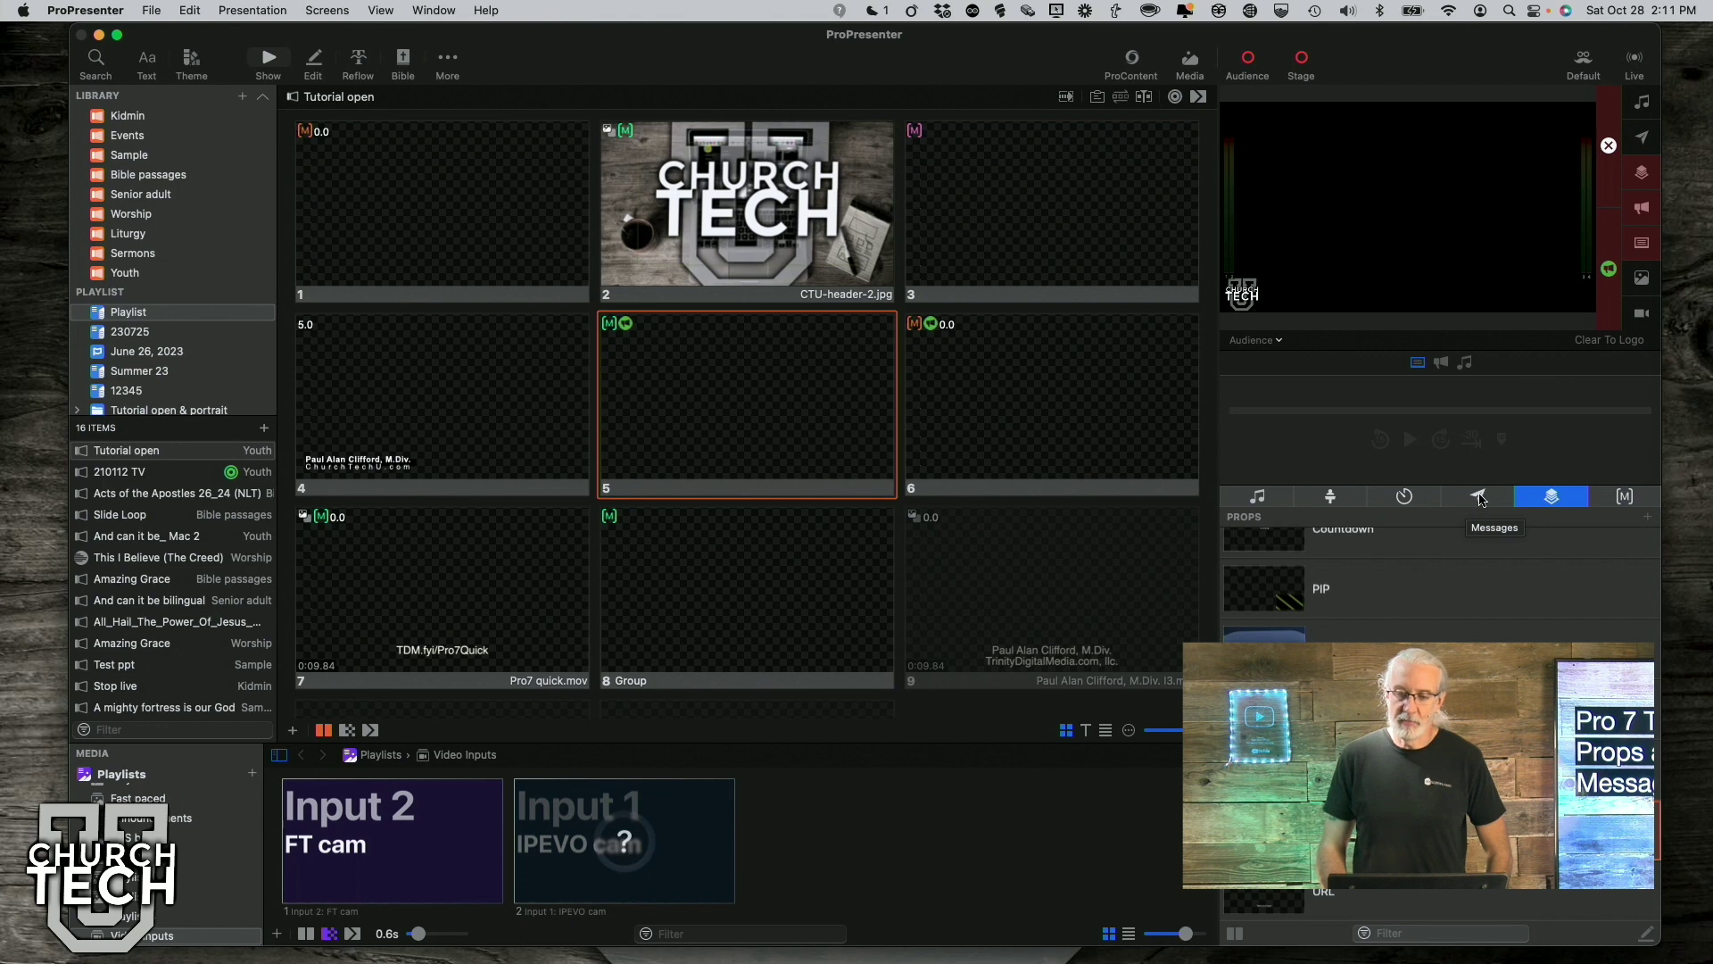
Step: Show the Class starting message so its October 24, 2023 date and countdown appear on output
{"action": "left_click", "coordinate": [1478, 498]}
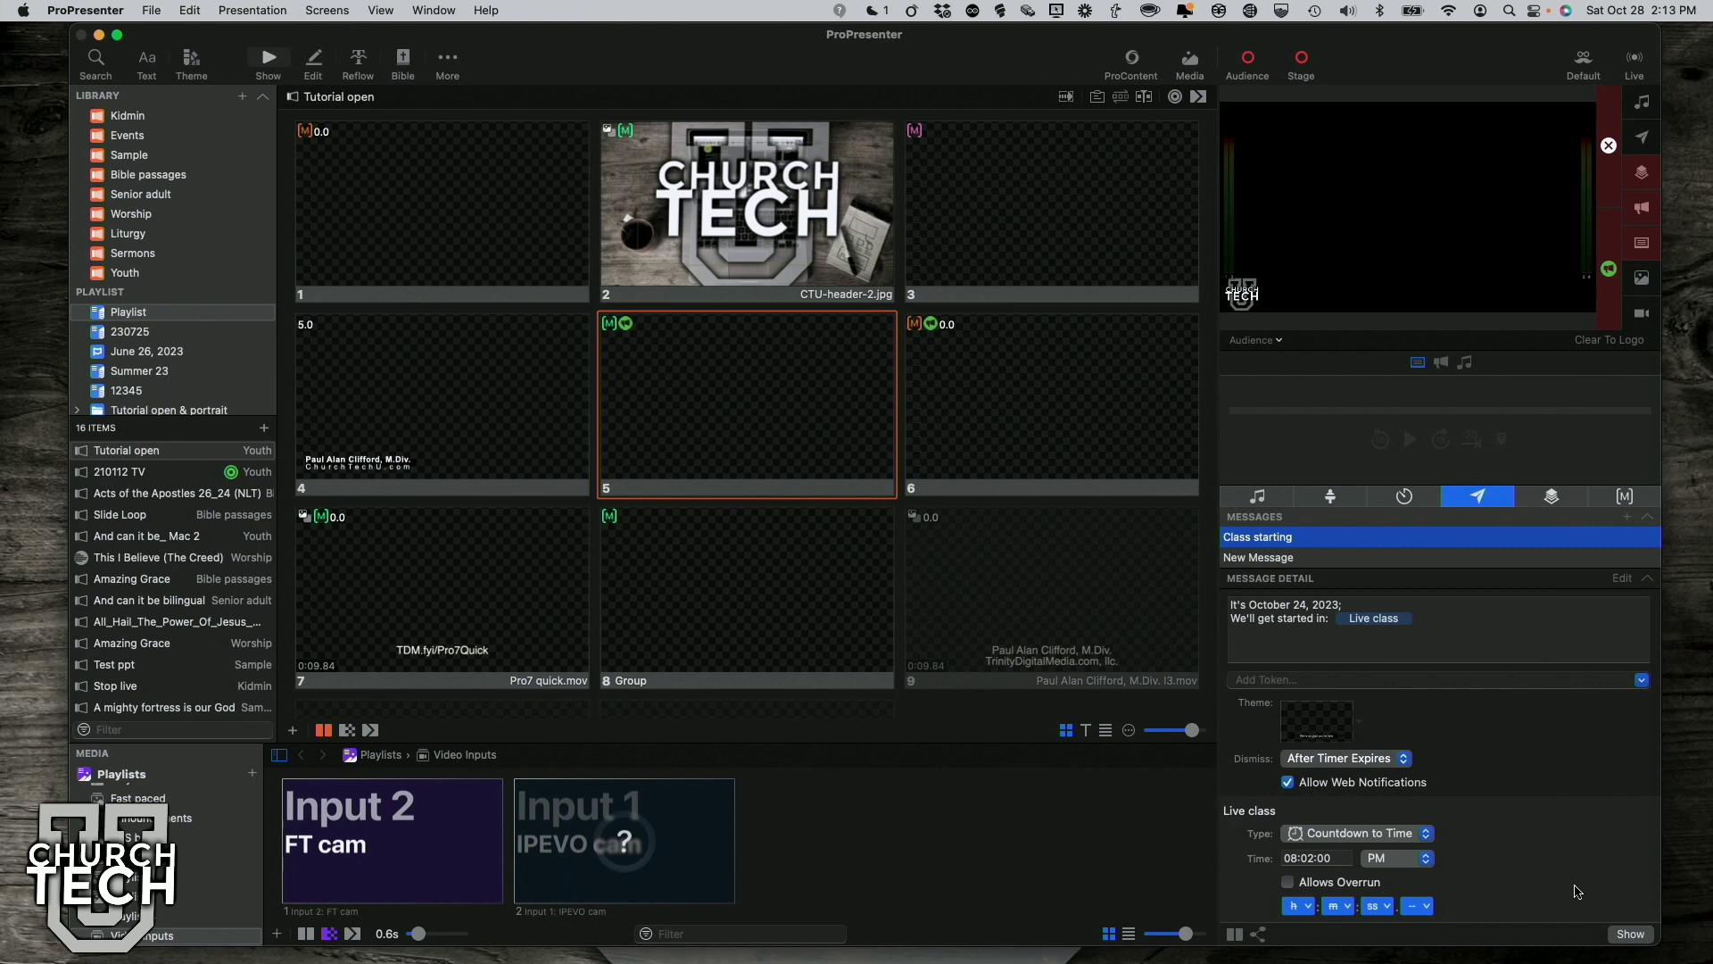
{"action": "left_click", "coordinate": [1631, 935]}
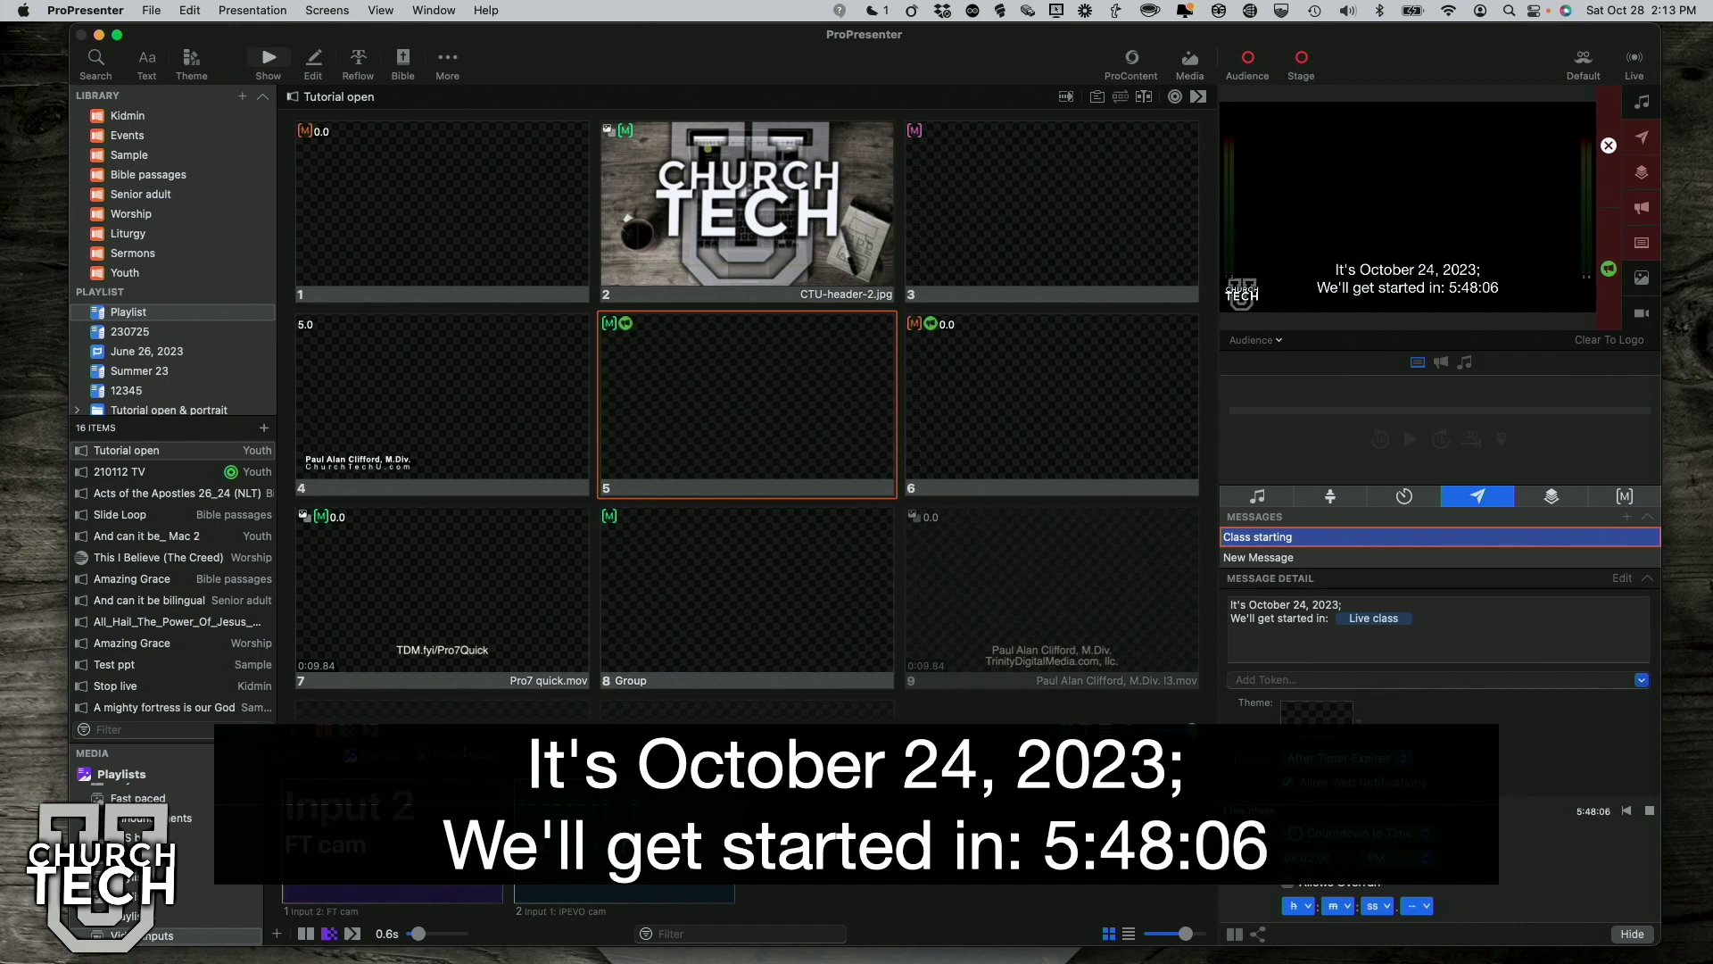
Step: Hide the Class starting countdown message and bring up the stage screen settings
{"action": "left_click", "coordinate": [1645, 143]}
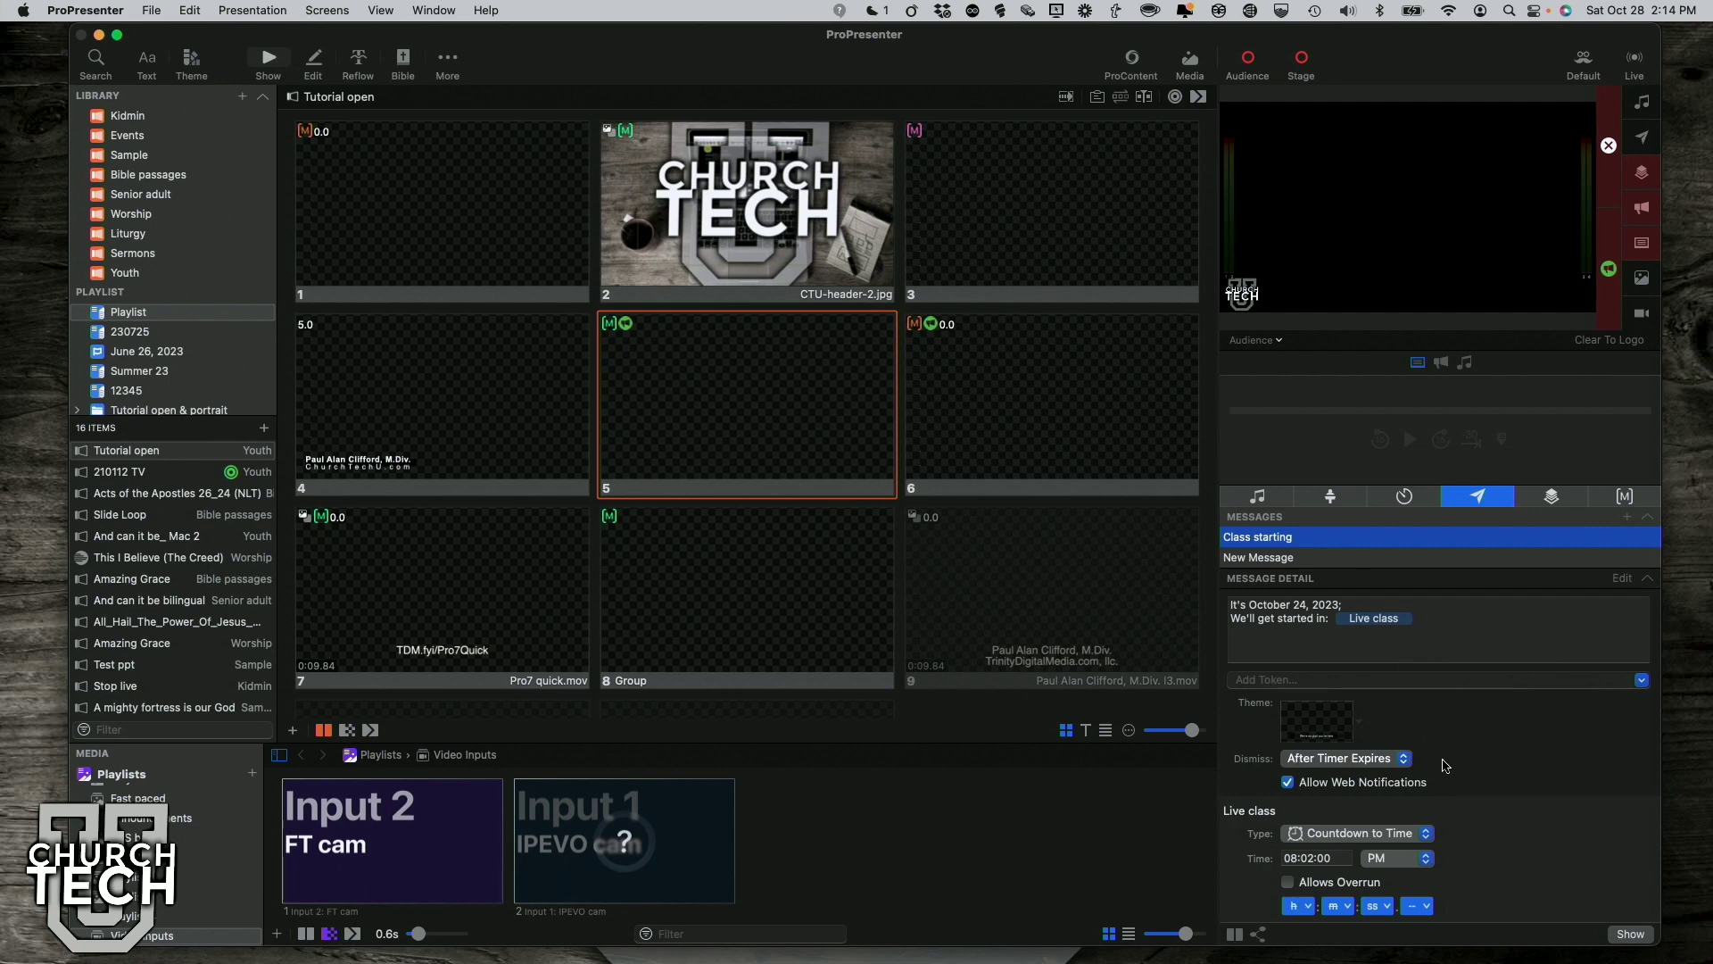
{"action": "left_click", "coordinate": [1338, 505]}
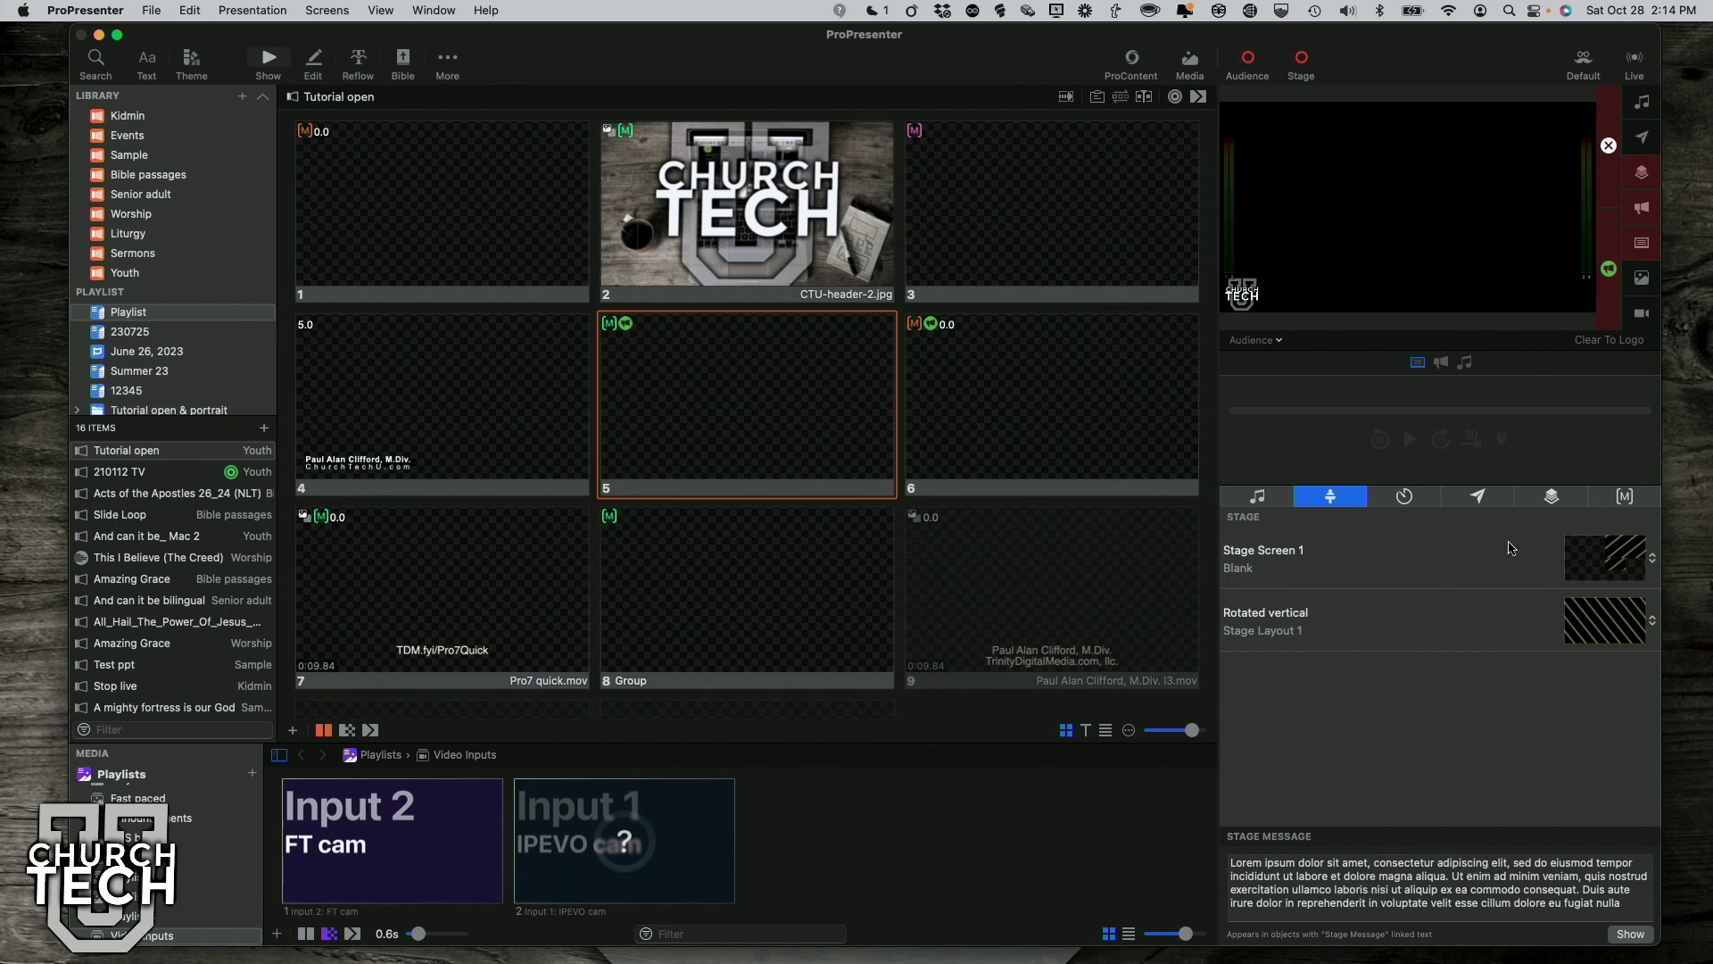
Step: Select the Technical difficulties message in the Messages list and show it on output
{"action": "left_click", "coordinate": [1480, 500]}
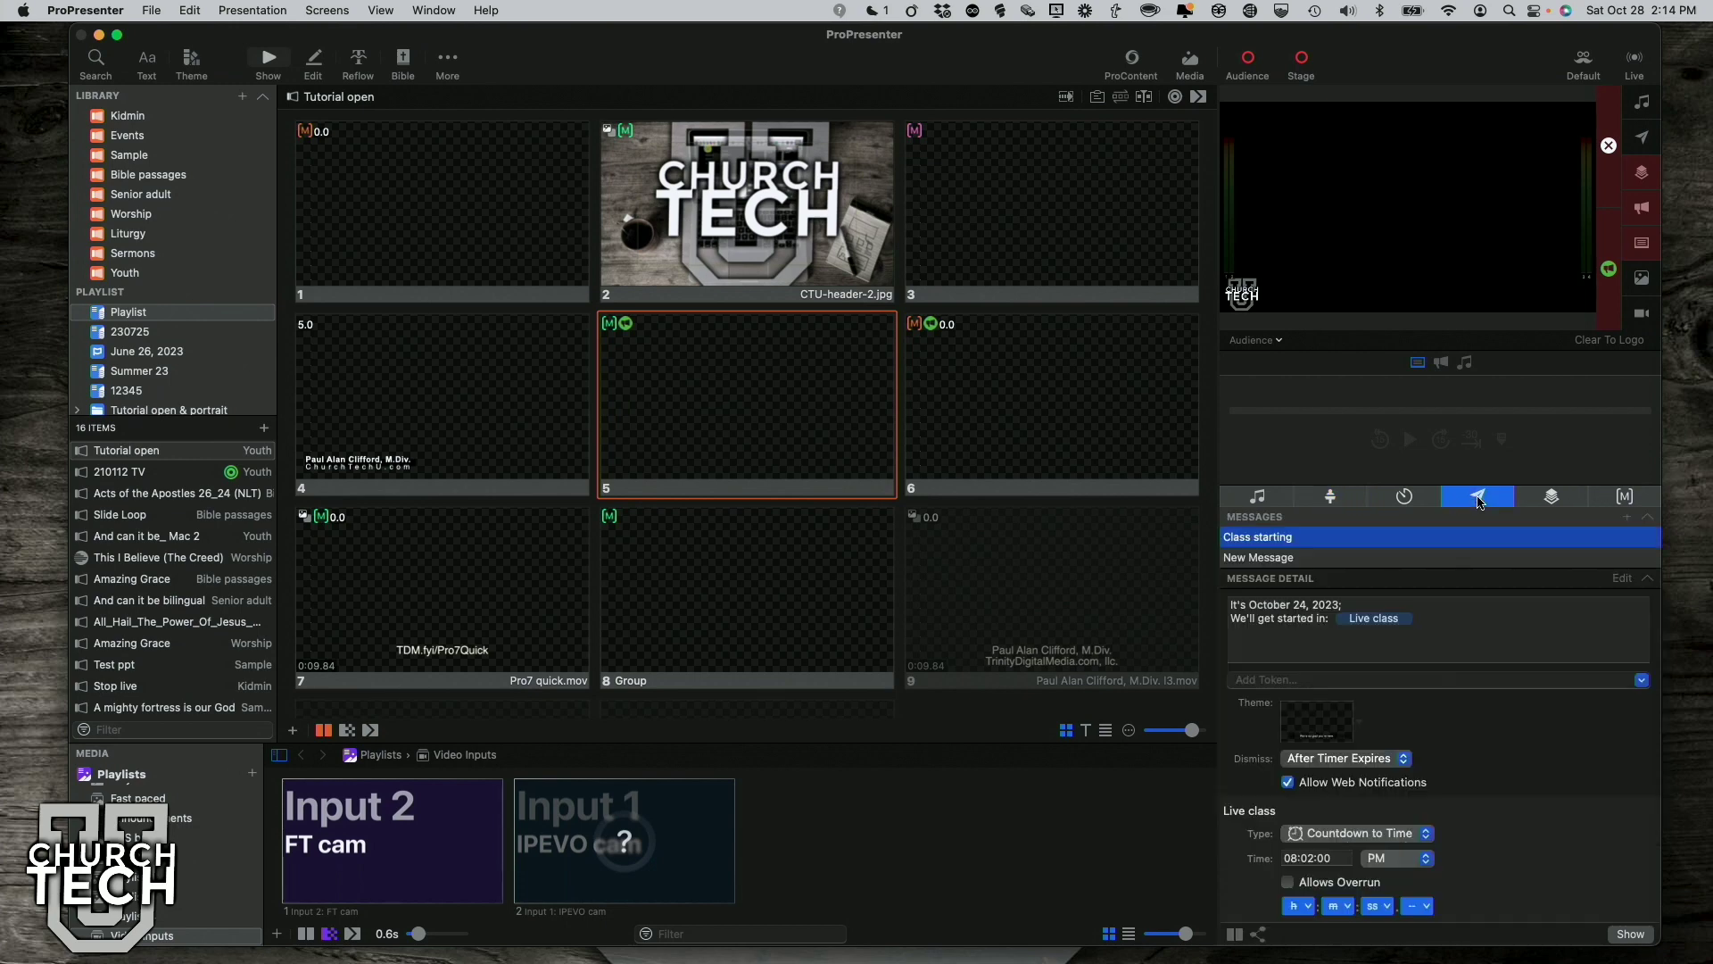
{"action": "scroll", "coordinate": [1336, 563], "scroll_direction": "down", "scroll_amount": 3}
{"action": "scroll", "coordinate": [1336, 563], "scroll_direction": "up", "scroll_amount": 3}
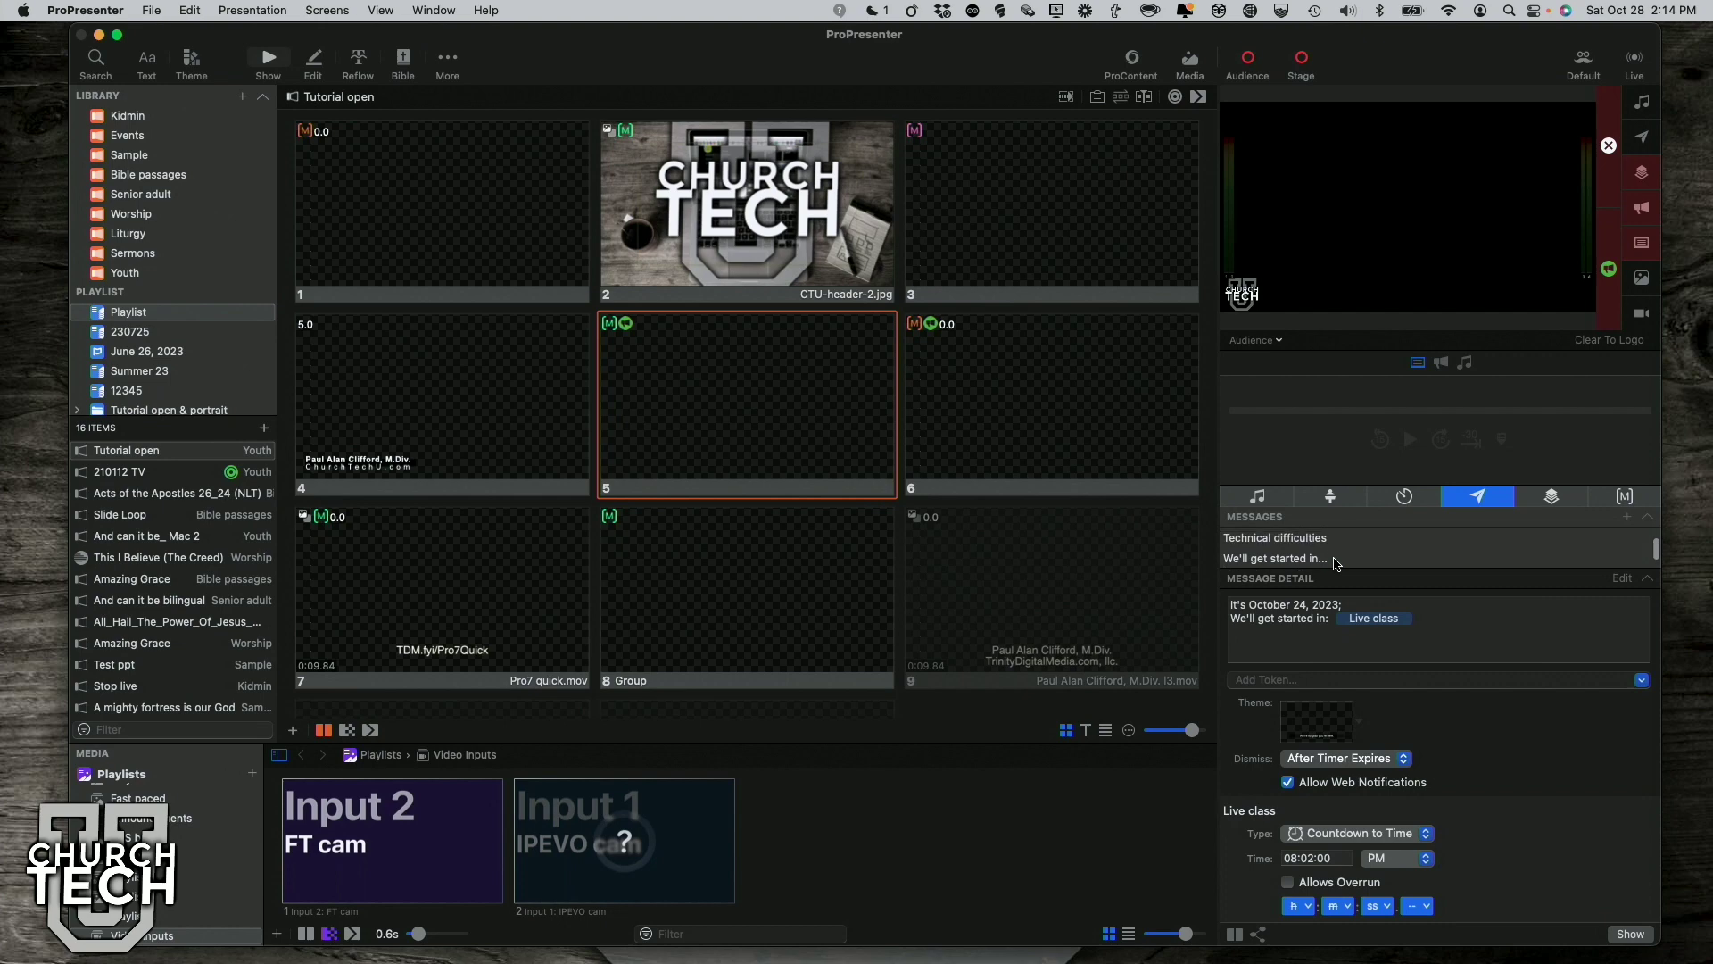
{"action": "scroll", "coordinate": [1321, 558], "scroll_direction": "down", "scroll_amount": 2}
{"action": "left_click", "coordinate": [1278, 542]}
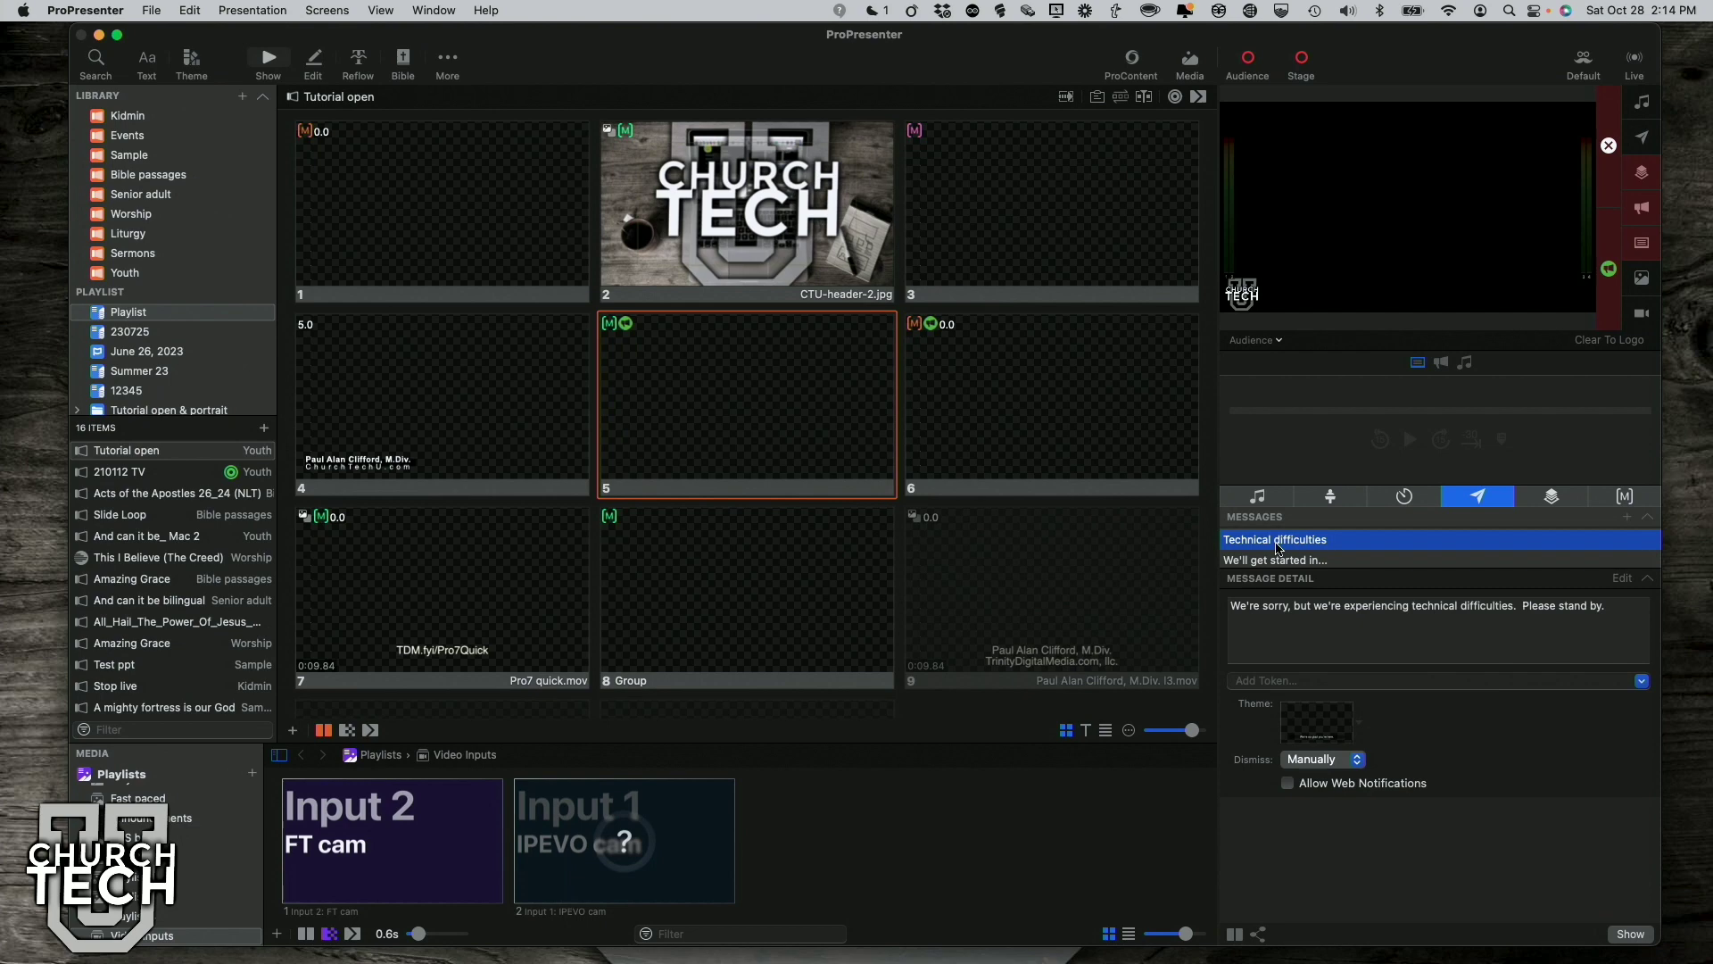
{"action": "left_click", "coordinate": [1628, 933]}
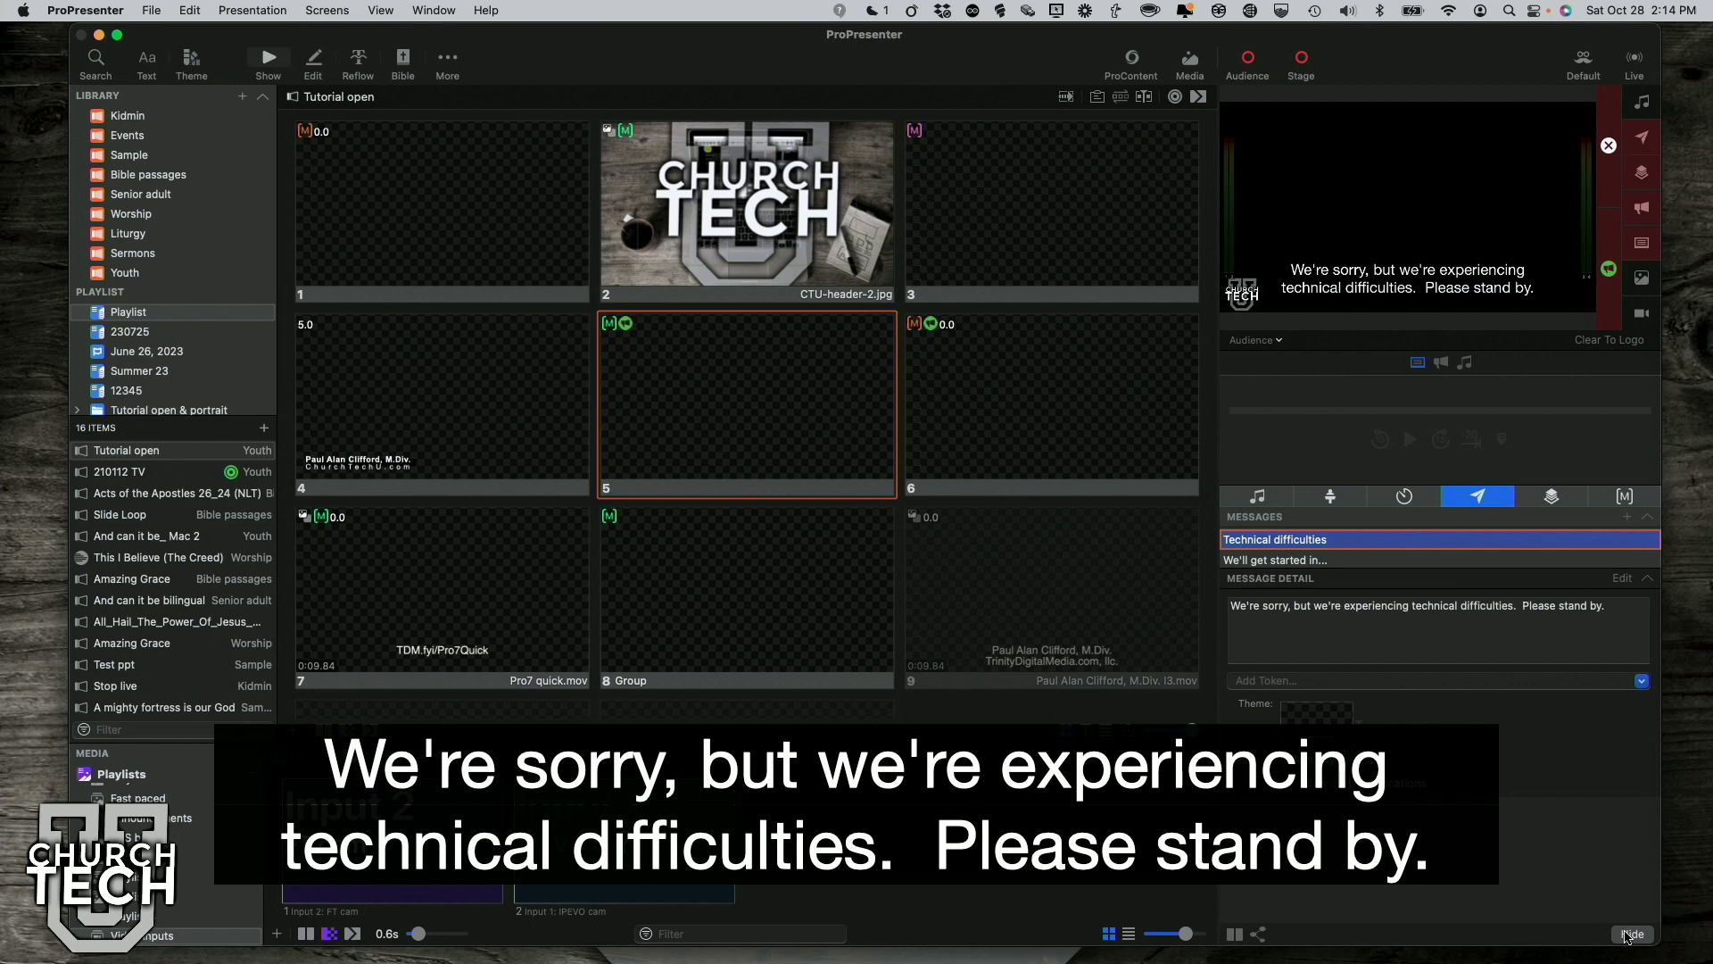
Step: Hide the Technical difficulties message, then review the New Message 1 and Break countdown details
{"action": "left_click", "coordinate": [1628, 934]}
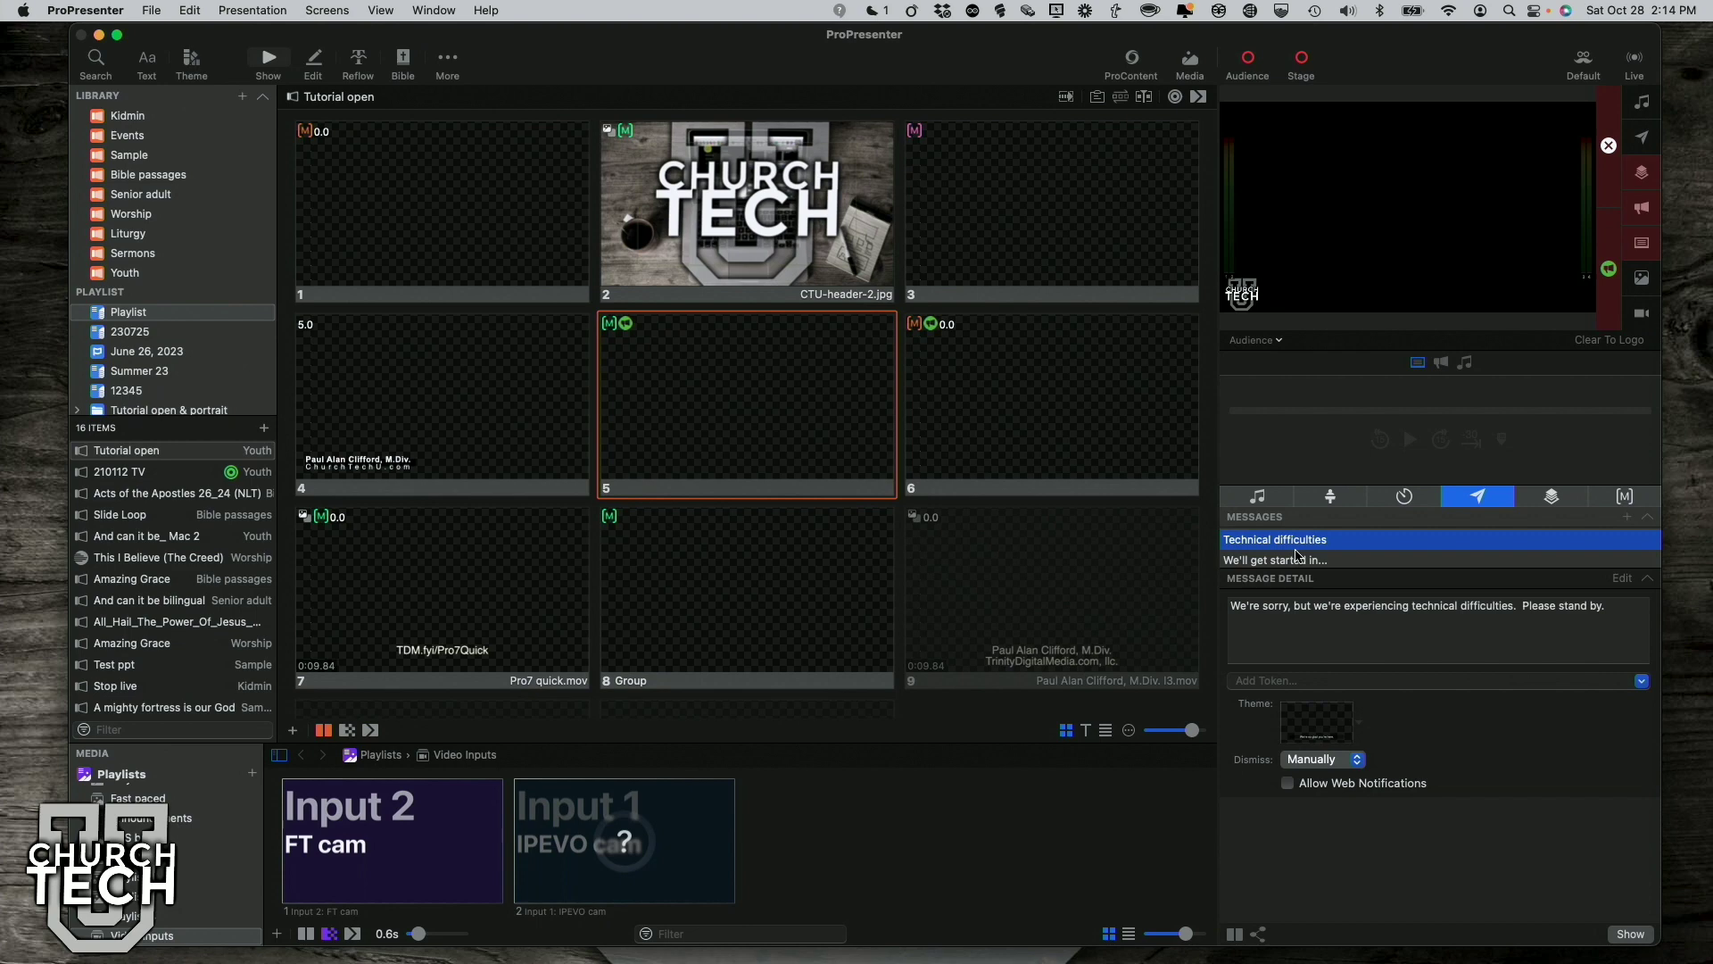
{"action": "scroll", "coordinate": [1296, 560], "scroll_direction": "down", "scroll_amount": 2}
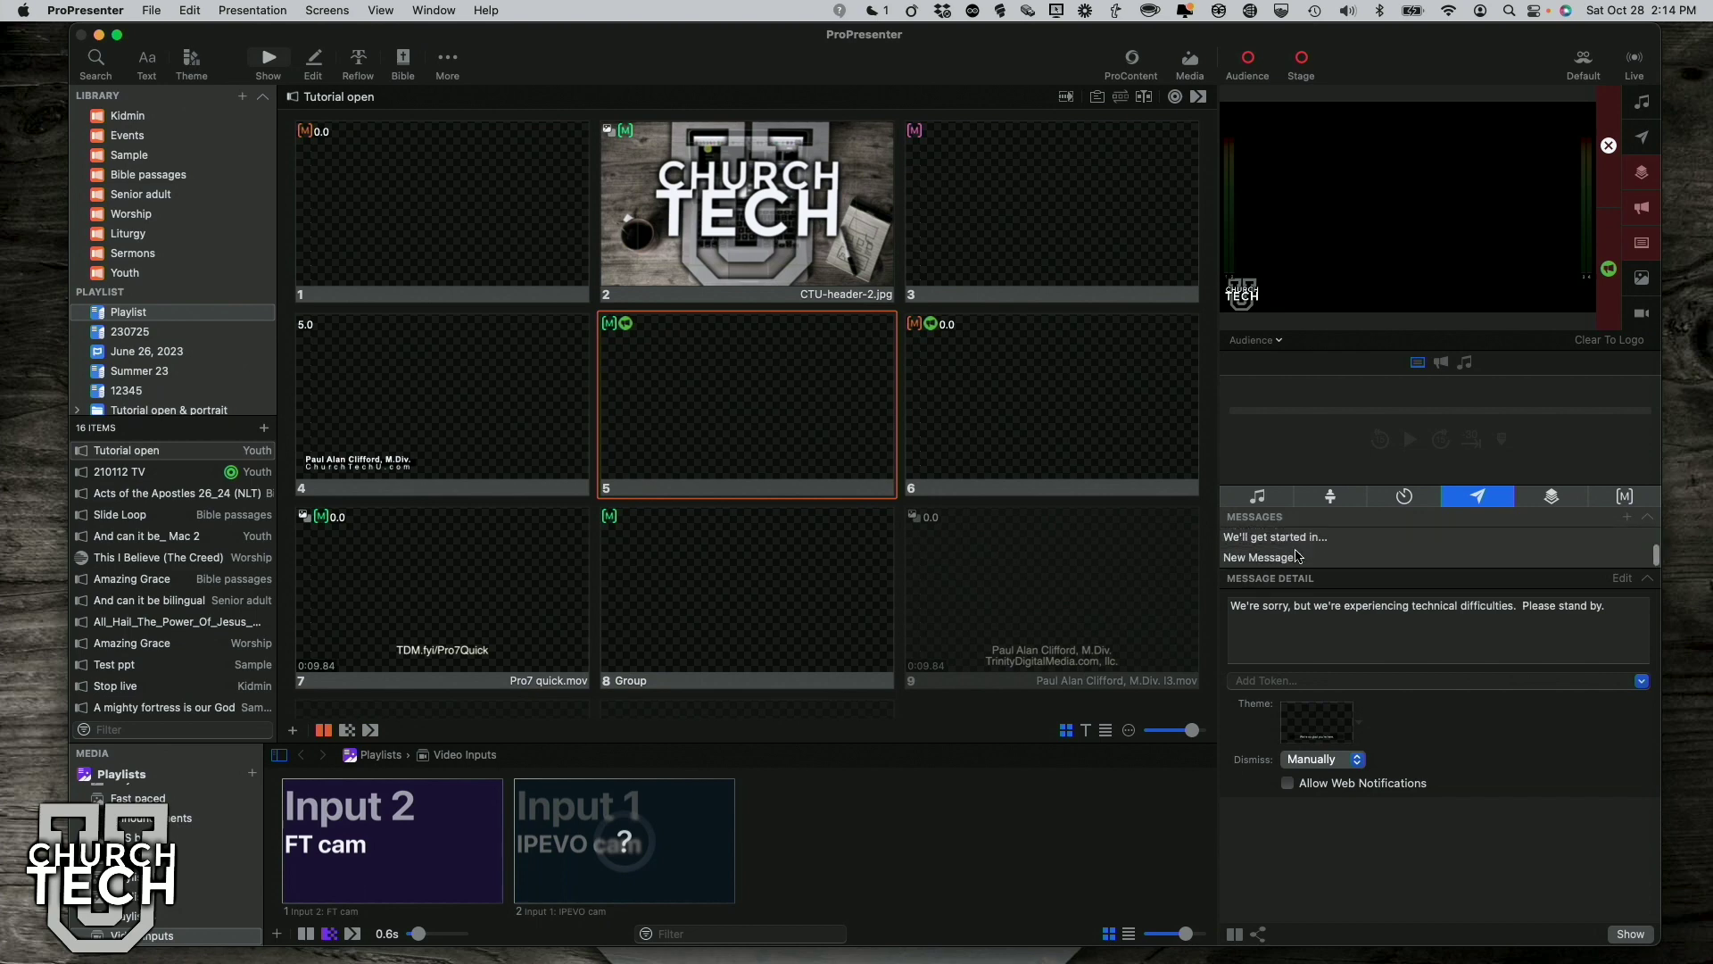
{"action": "left_click", "coordinate": [1296, 556]}
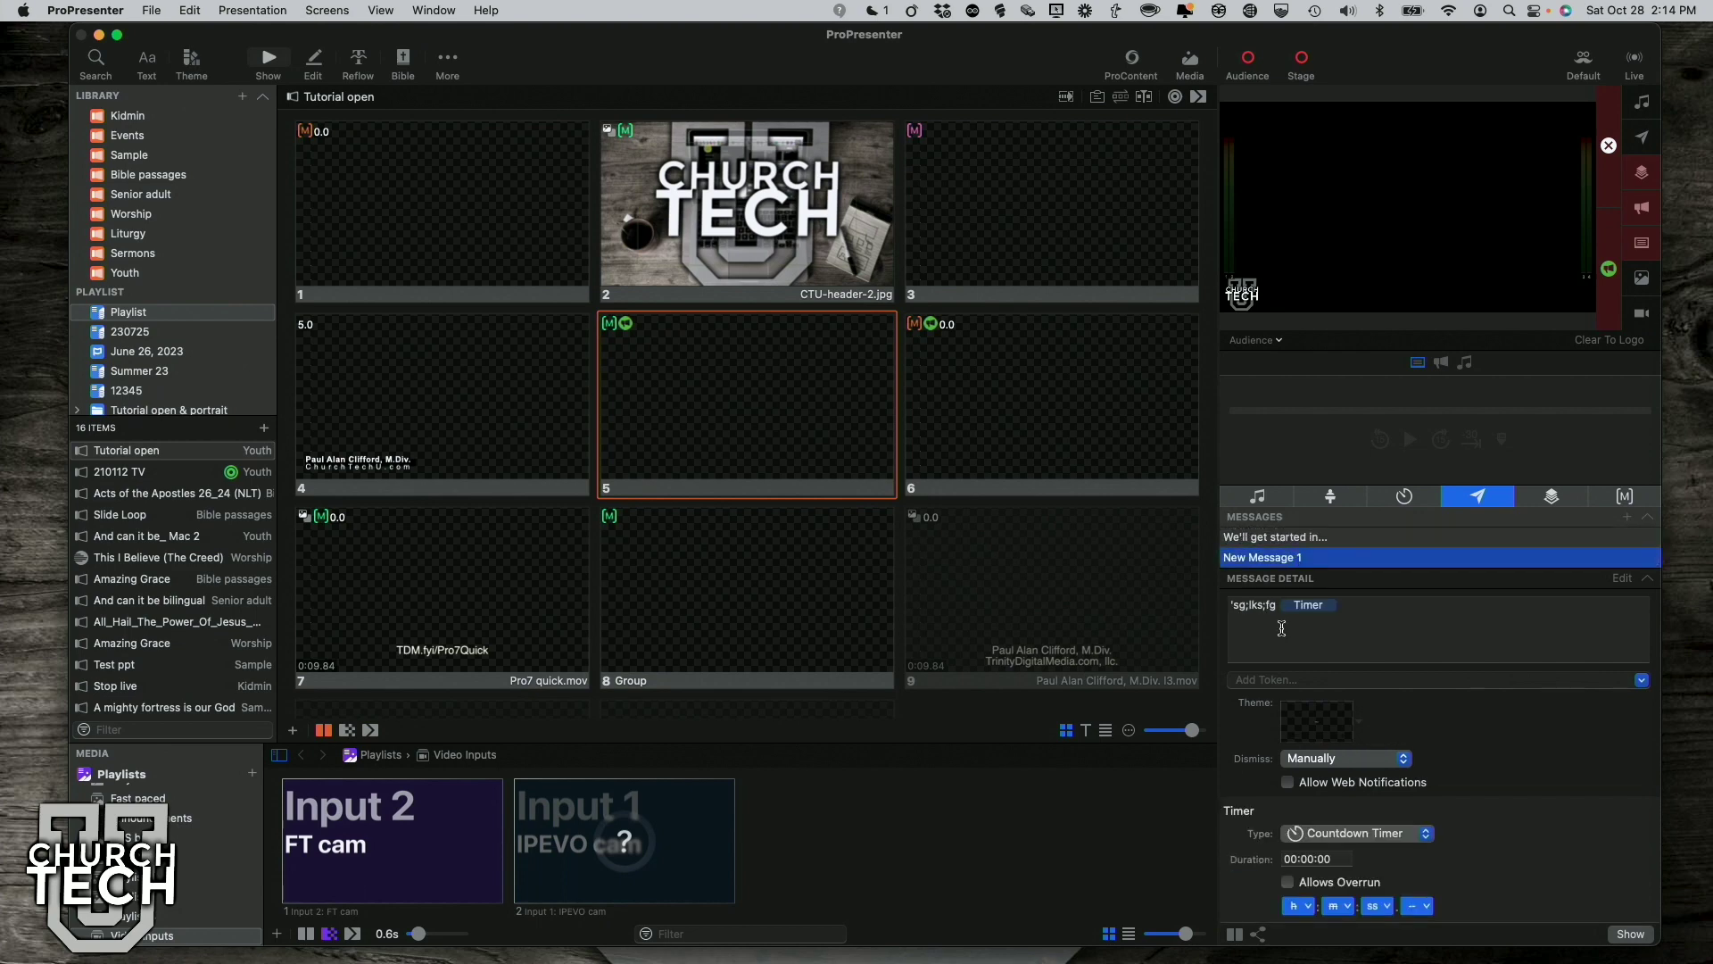
{"action": "scroll", "coordinate": [1288, 560], "scroll_direction": "up", "scroll_amount": 2}
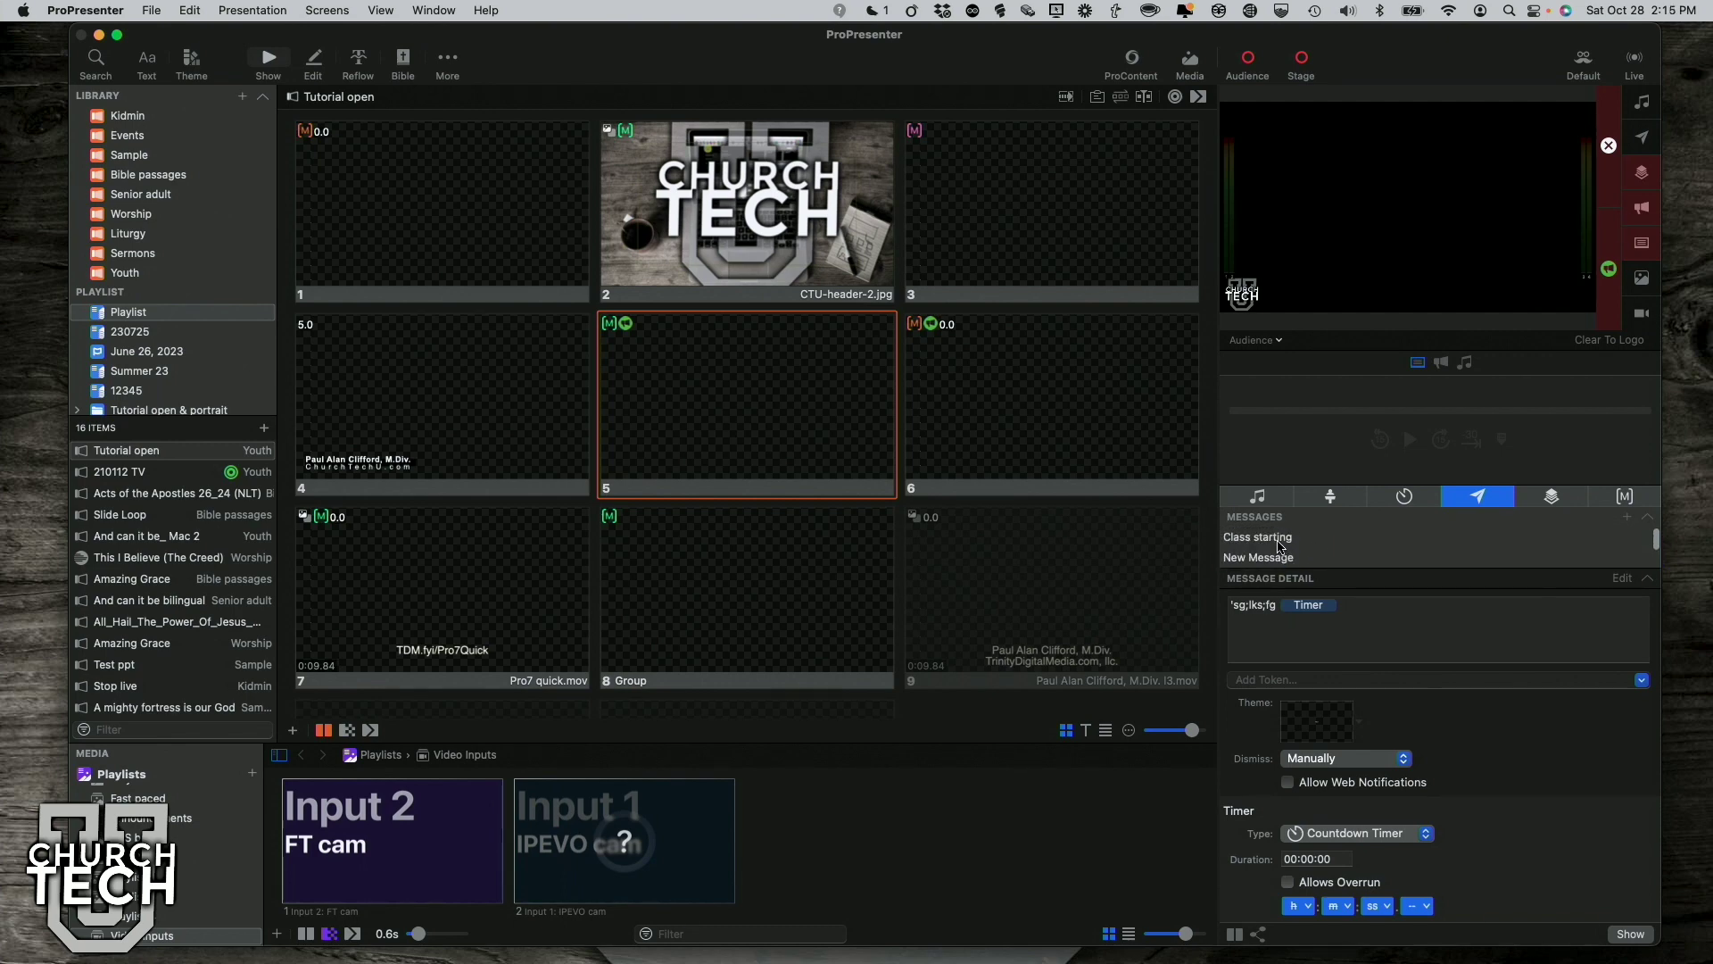
{"action": "left_click", "coordinate": [1276, 558]}
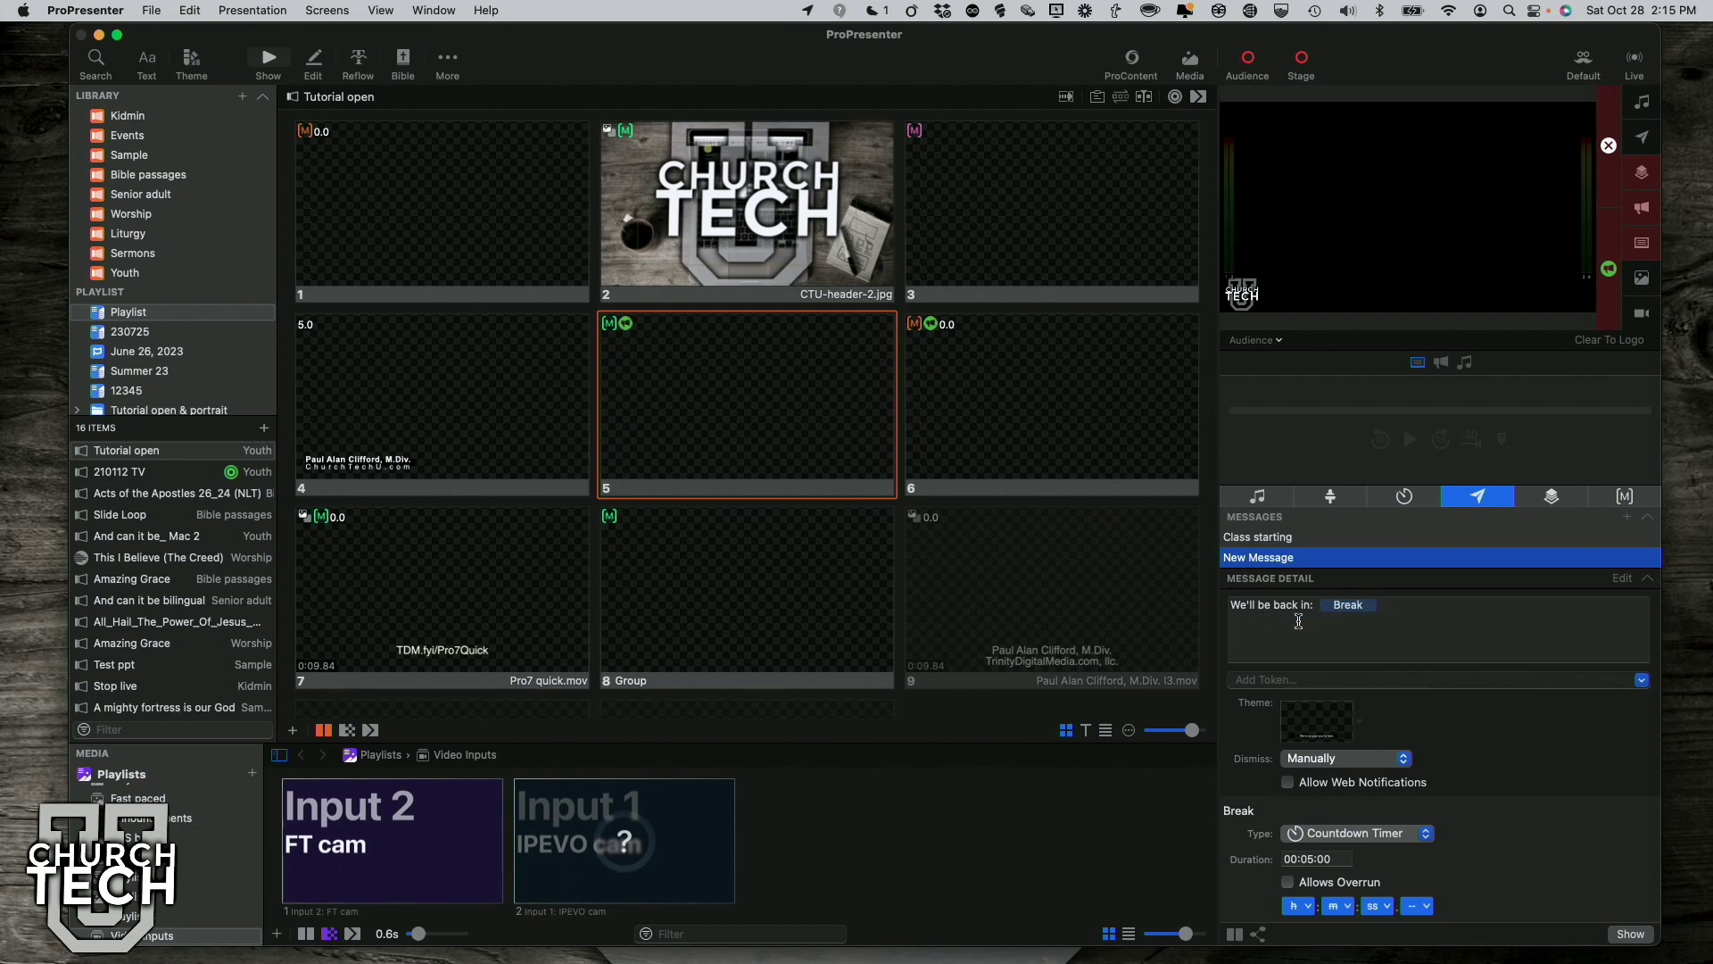
Step: Open the Add Token list and close it without inserting a token
{"action": "left_click", "coordinate": [1301, 678]}
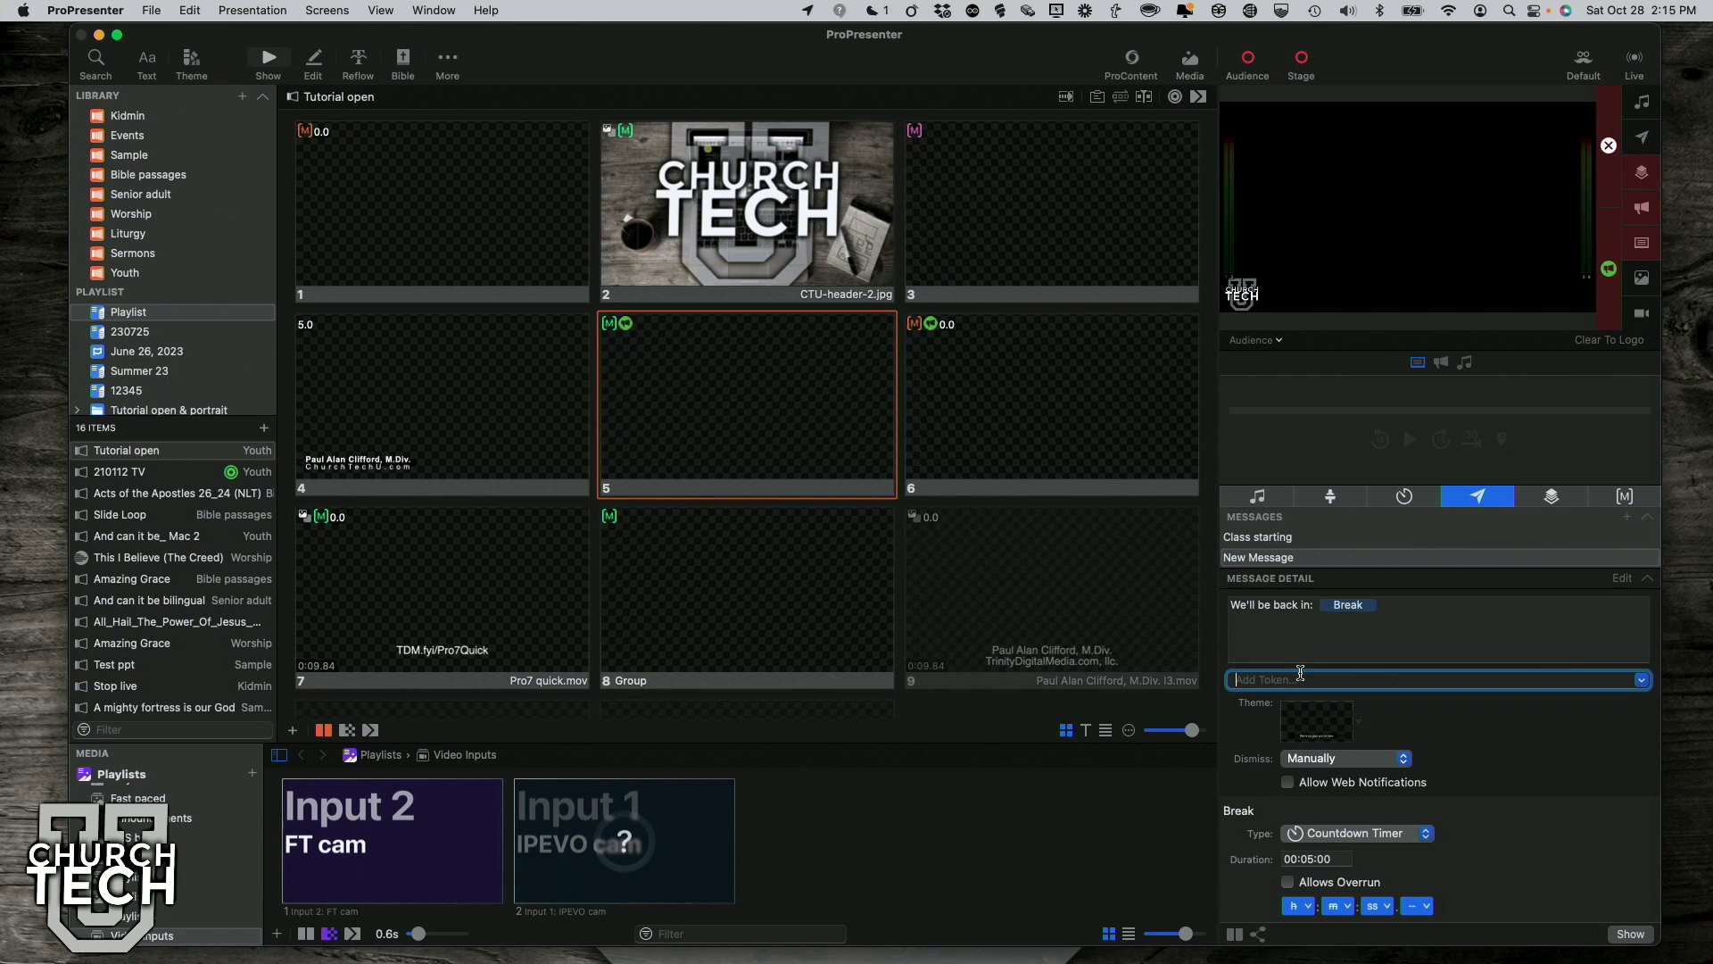
{"action": "left_click", "coordinate": [1642, 680]}
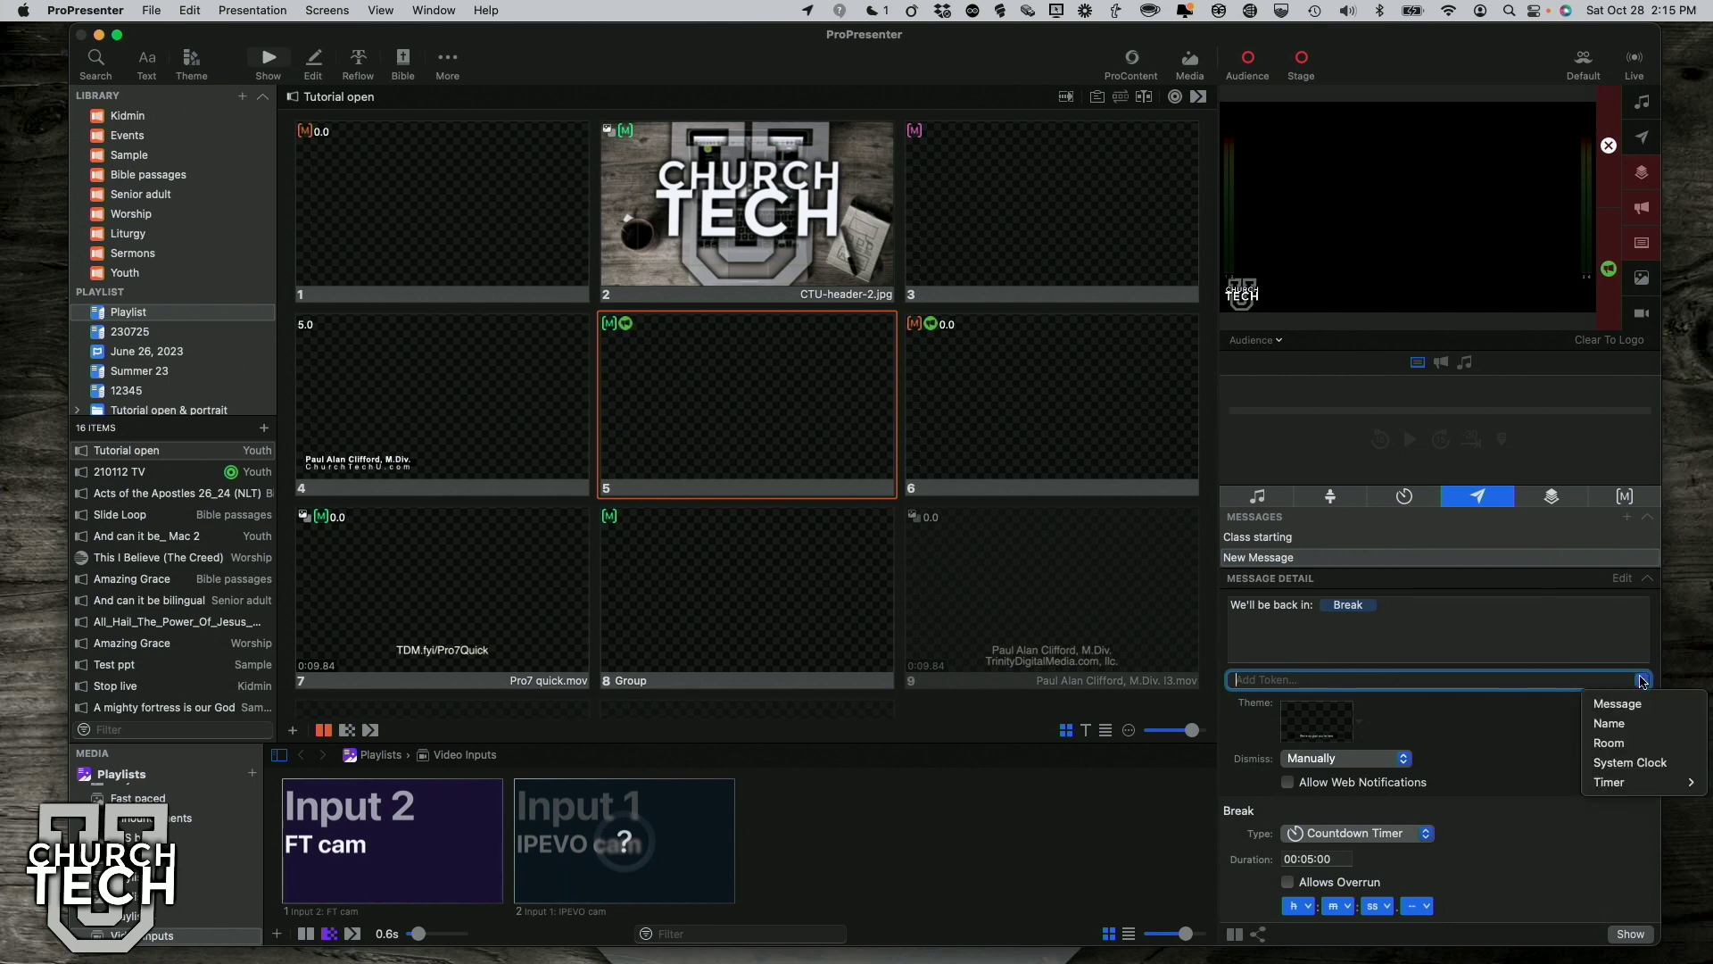
{"action": "left_click", "coordinate": [1589, 629]}
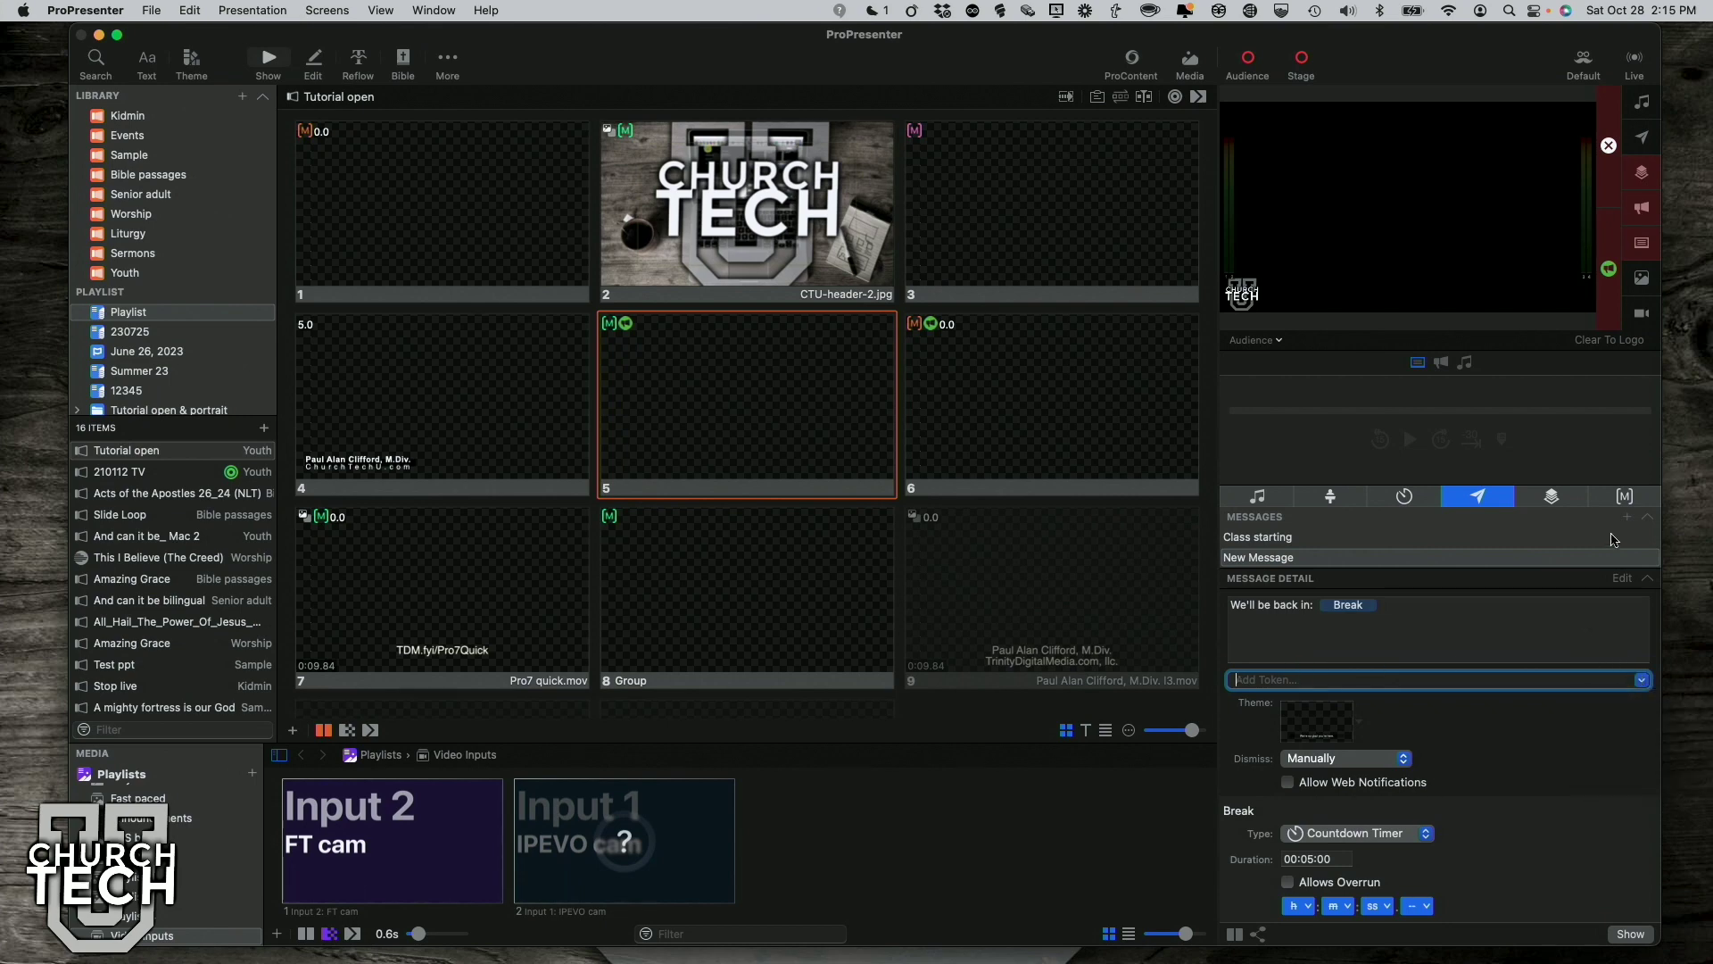
Step: Add a new message reading 'Will the following child's parents, please come to the children's ministry'
{"action": "left_click", "coordinate": [1628, 519]}
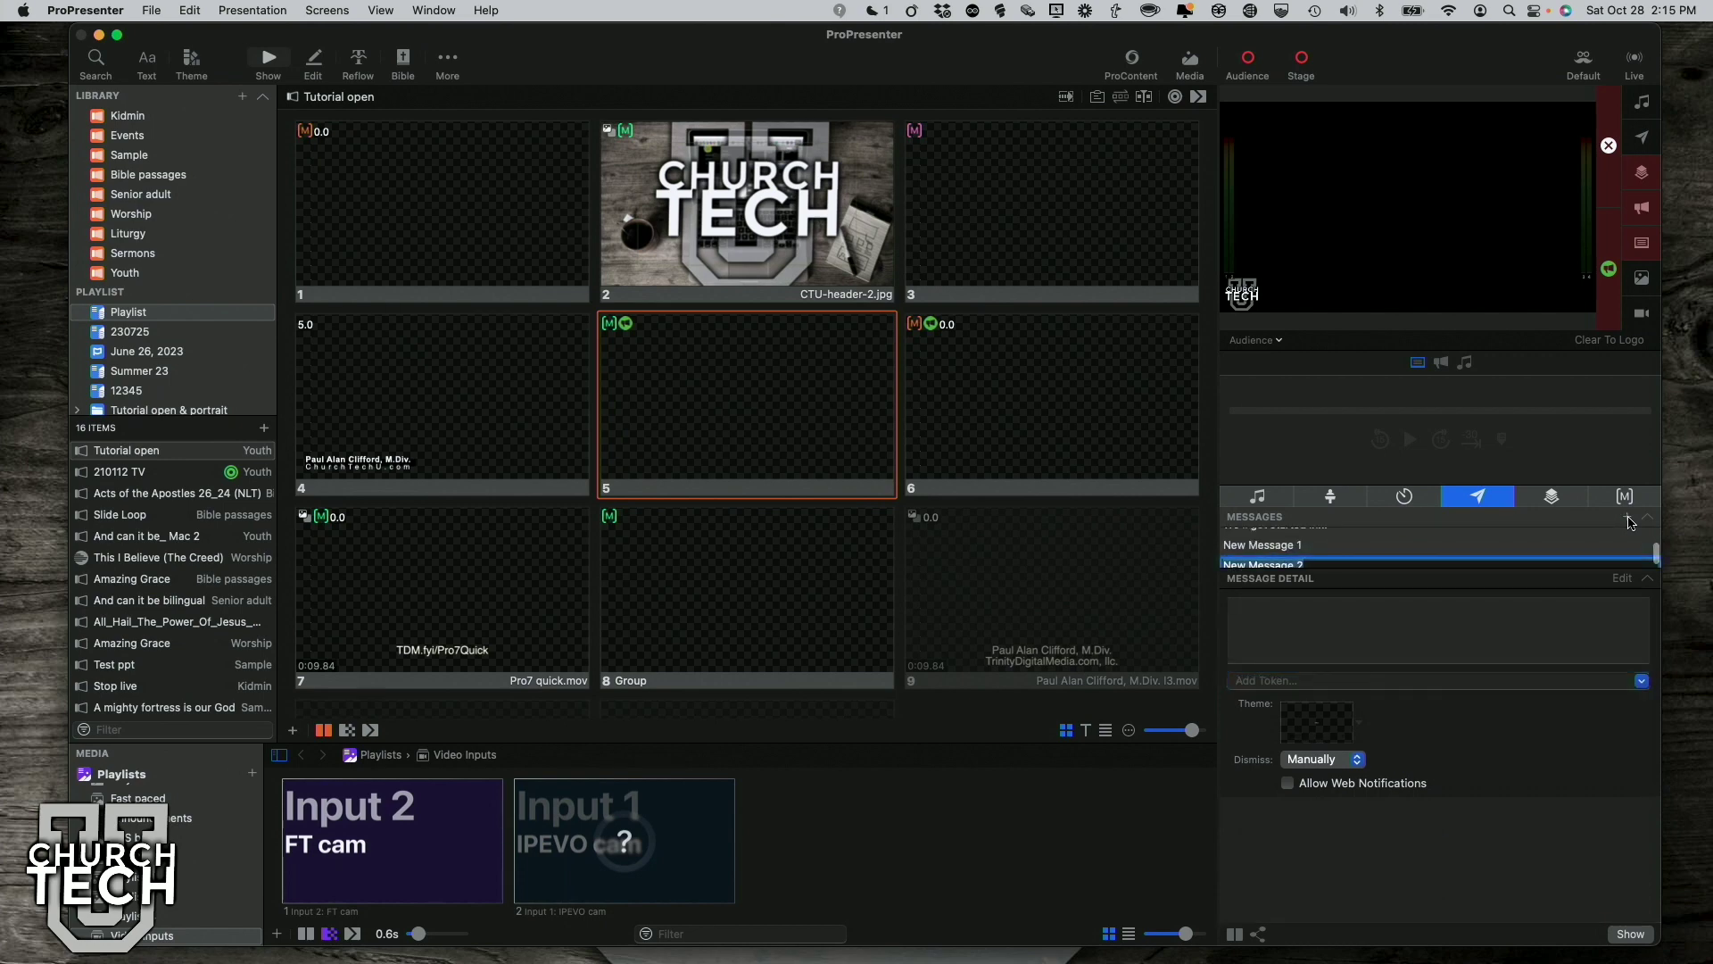
{"action": "left_click", "coordinate": [1453, 622]}
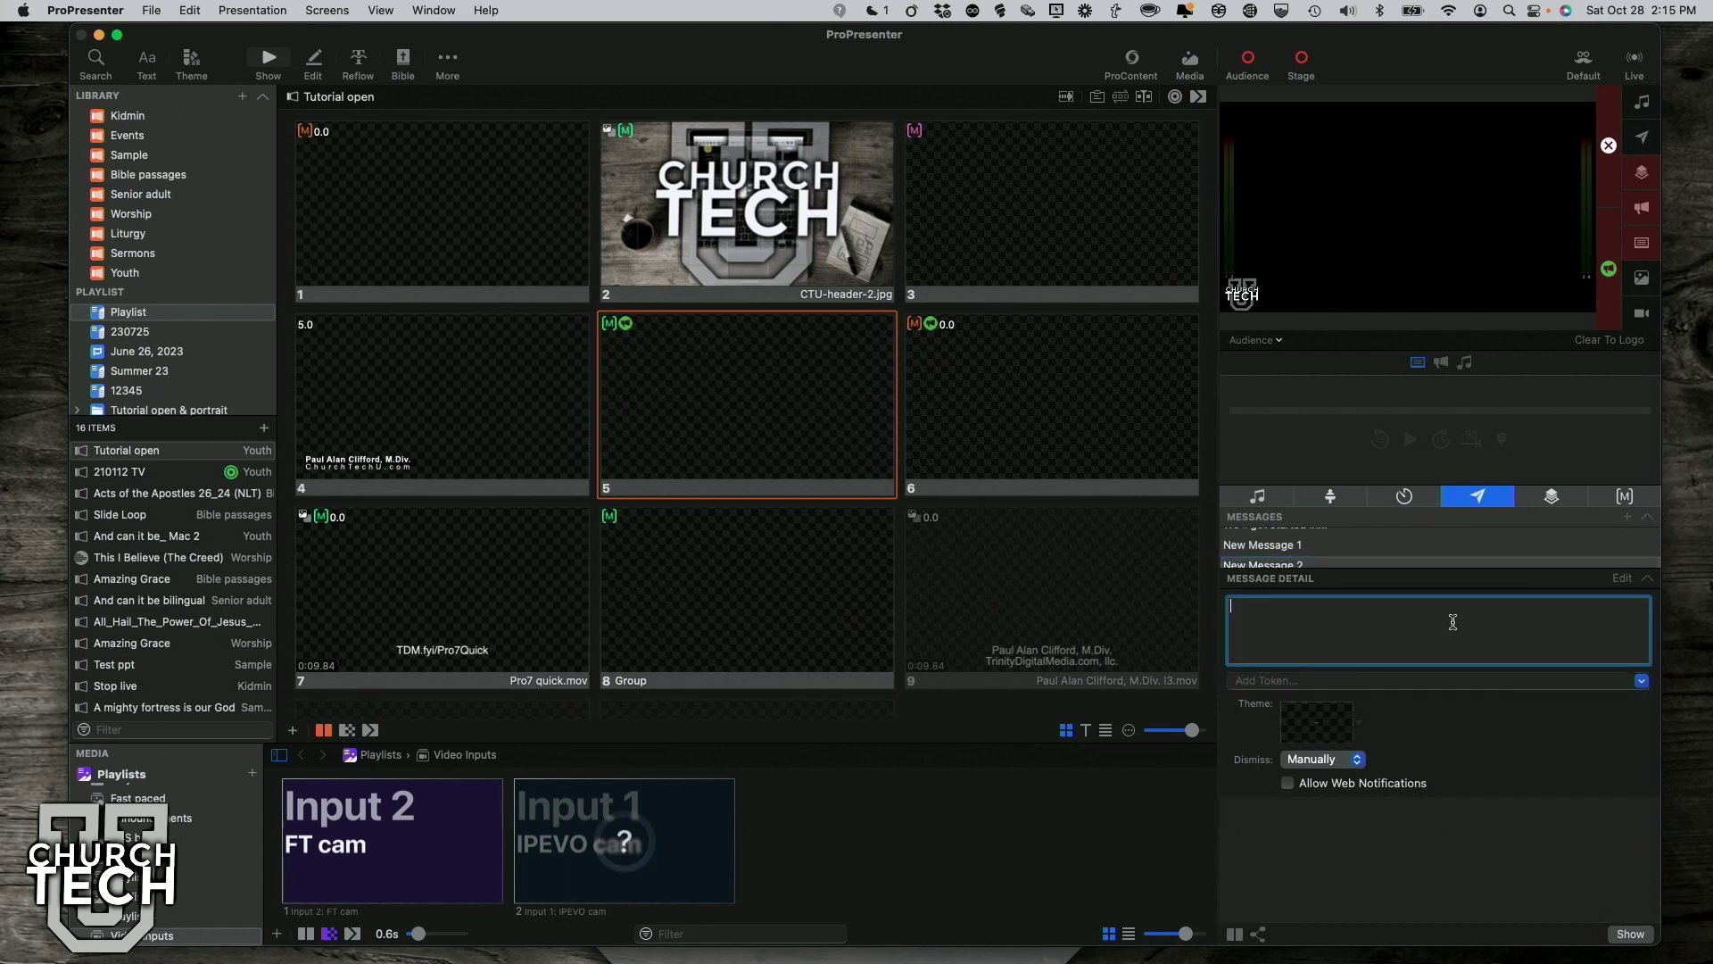
{"action": "type", "text": "Will the following child's parents, plea"}
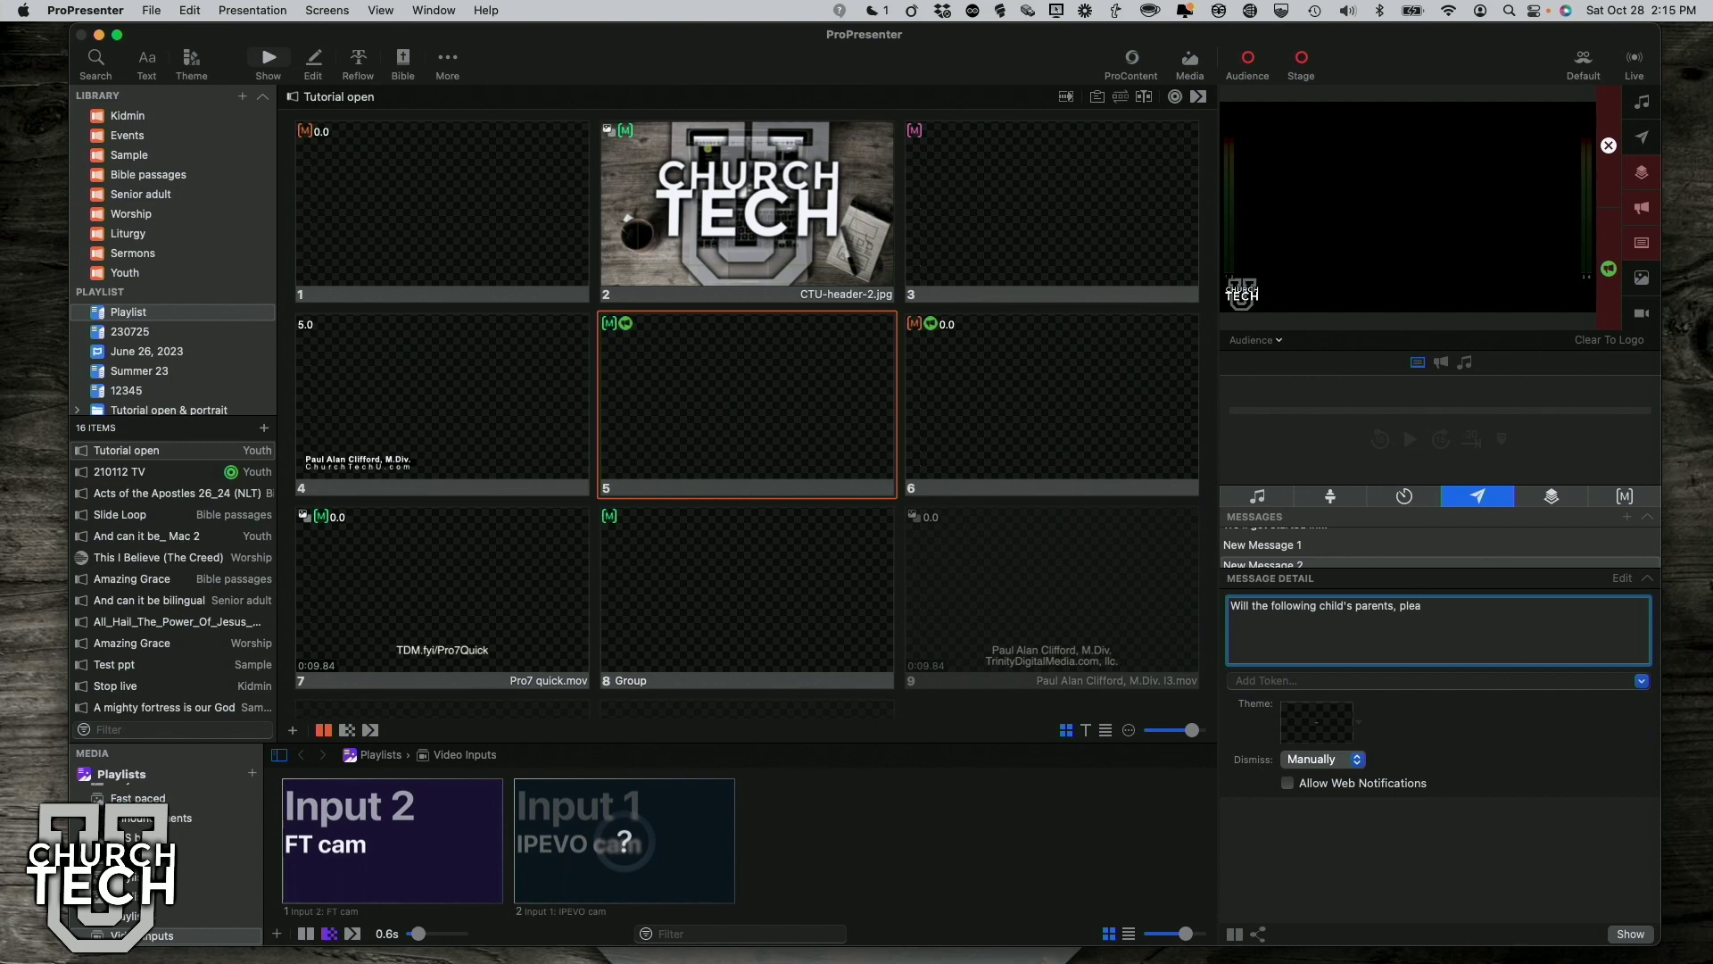
{"action": "type", "text": "se come to the children's ministry area:"}
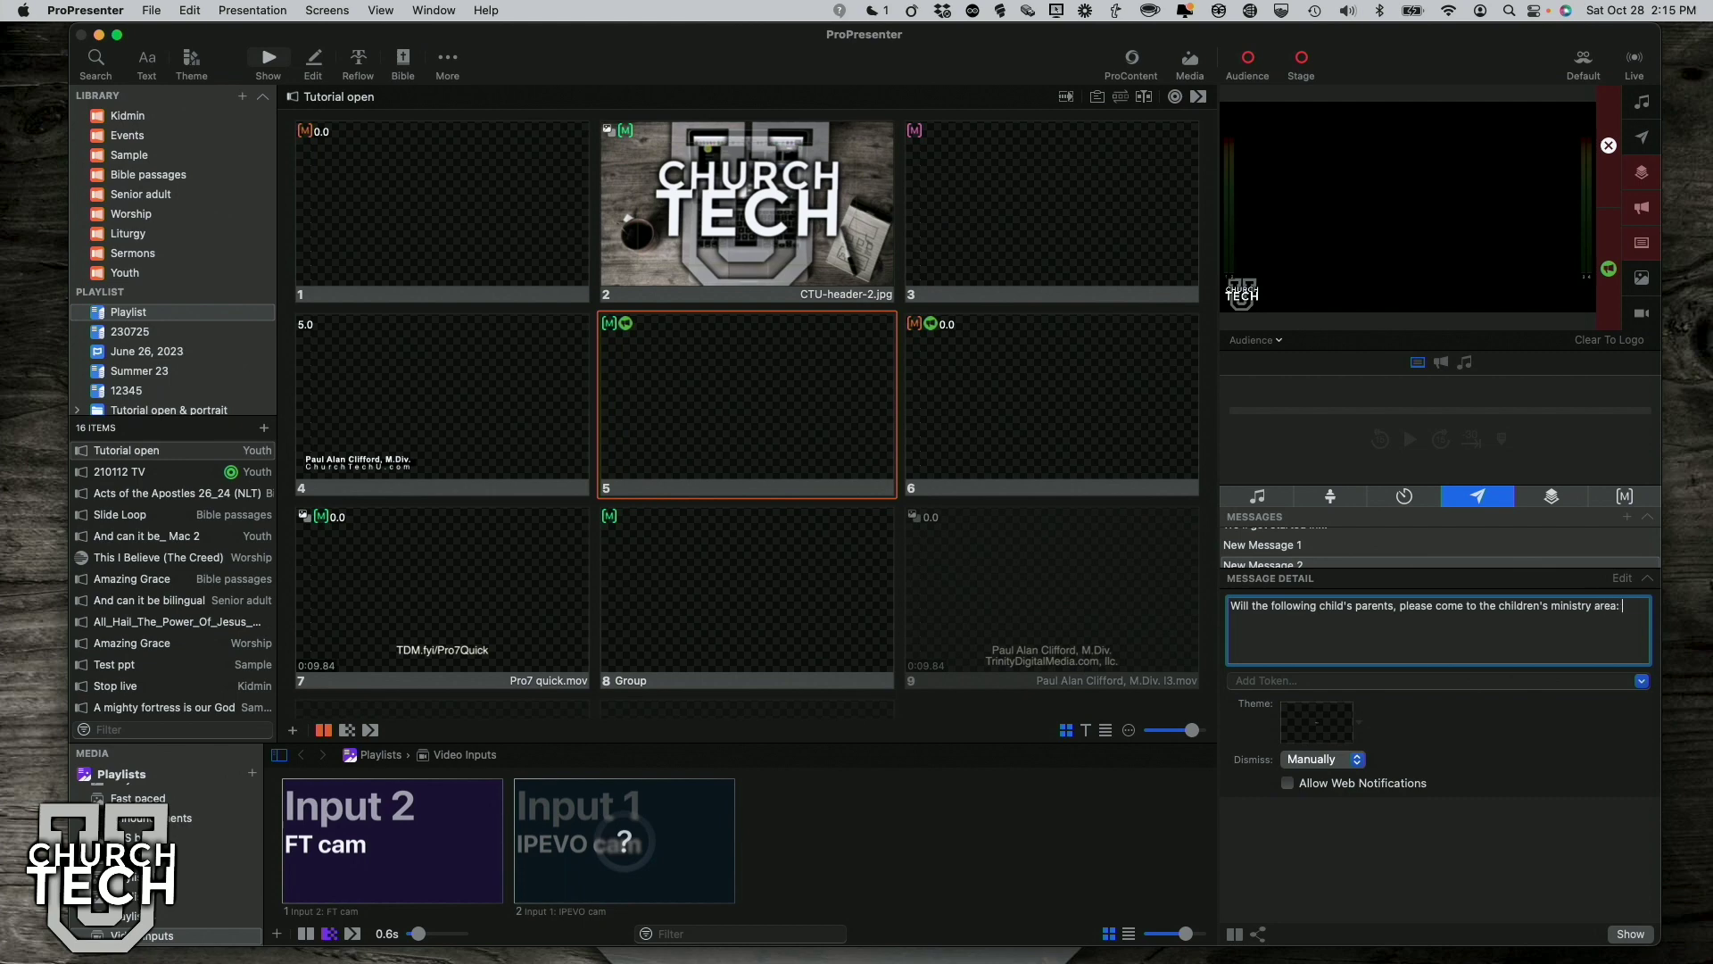
Step: Insert a Name token with the child's name, show the message live, and glance at themes
{"action": "left_click", "coordinate": [1640, 683]}
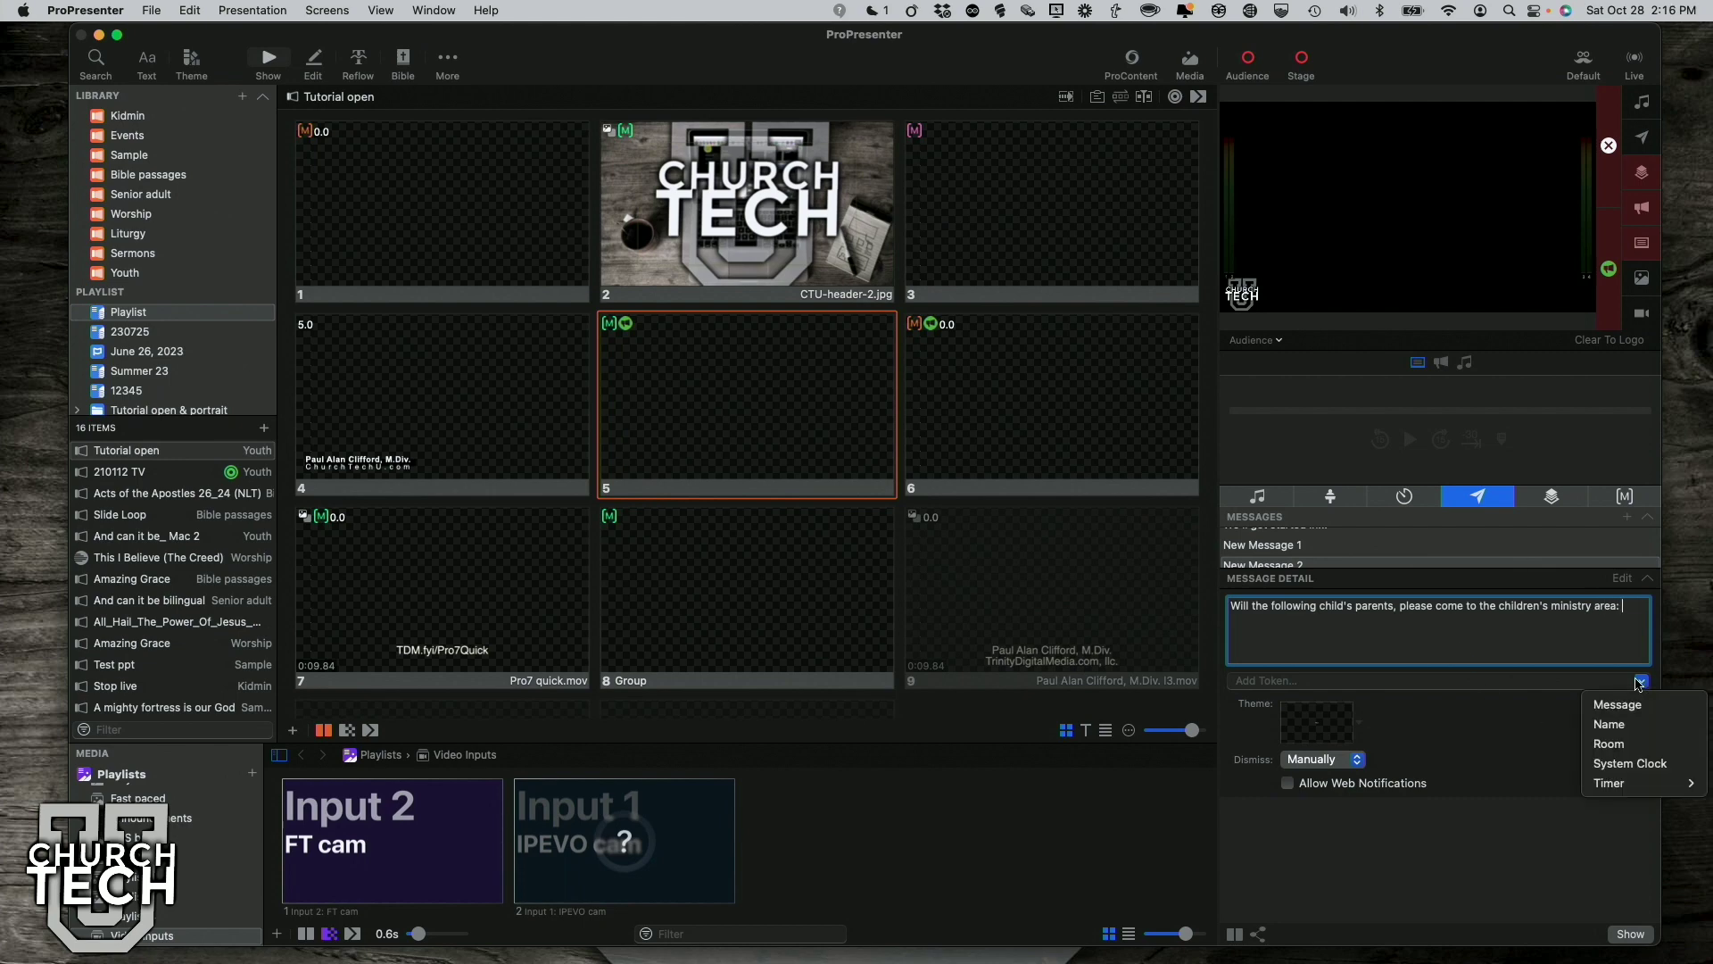
{"action": "left_click", "coordinate": [1626, 725]}
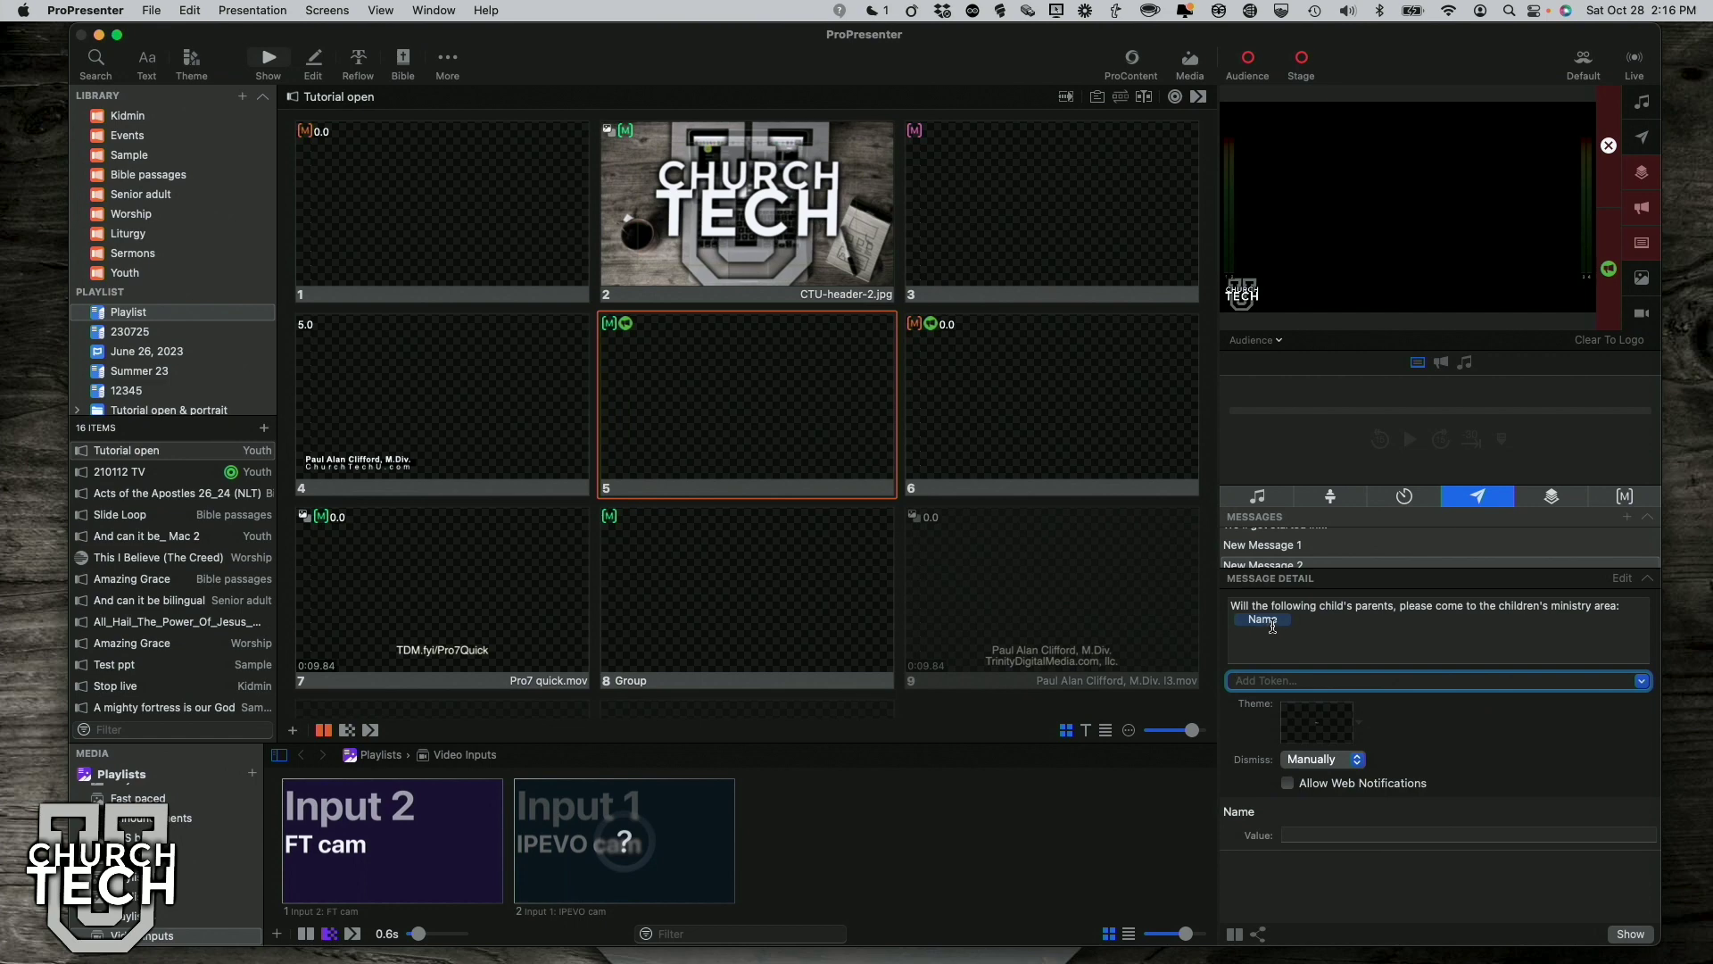
{"action": "left_click", "coordinate": [1303, 836]}
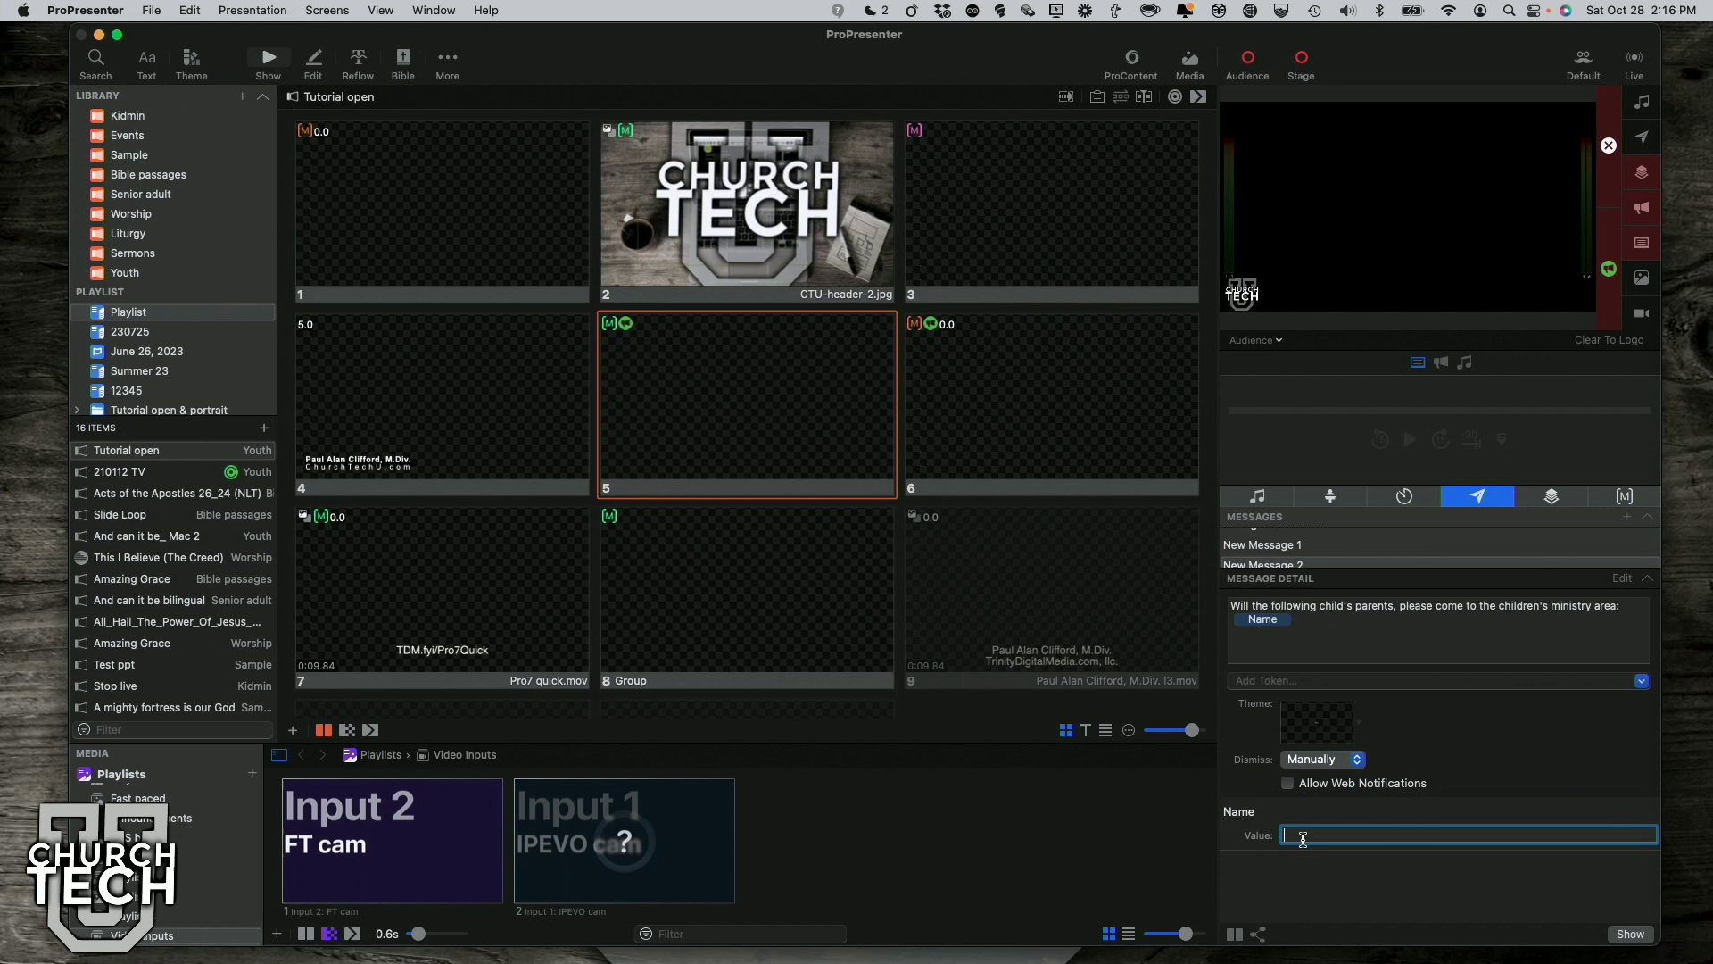
{"action": "type", "text": "Little JOohnny"}
{"action": "left_click", "coordinate": [1629, 934]}
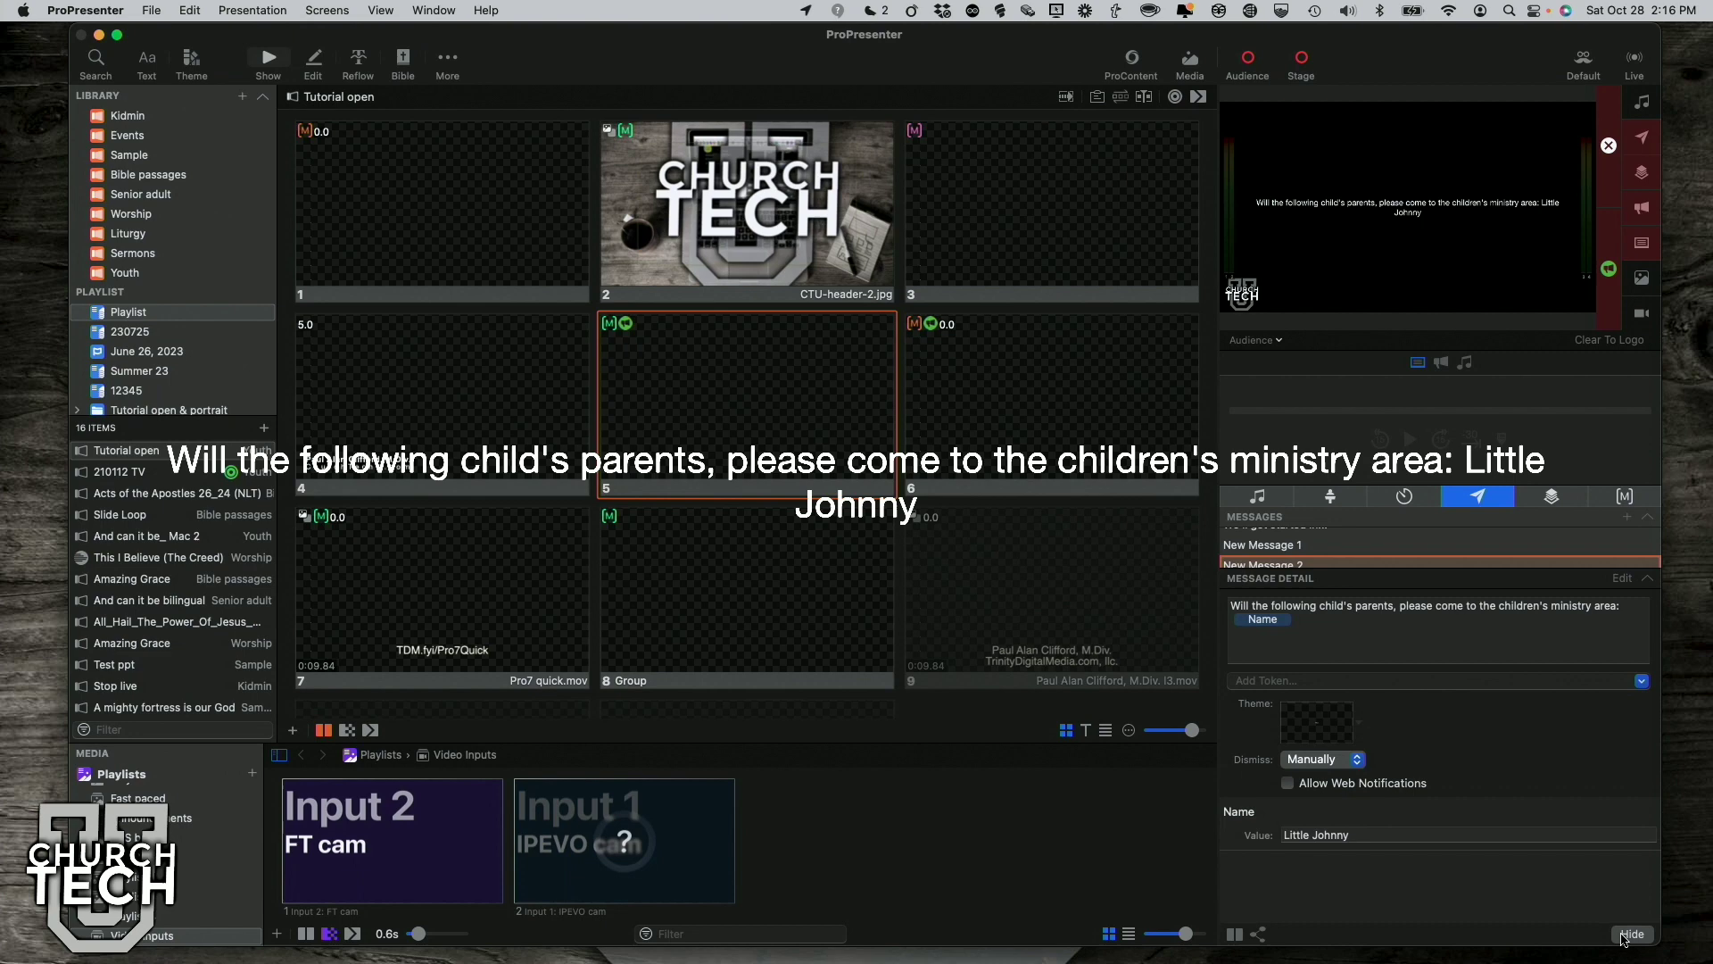
{"action": "left_click", "coordinate": [1357, 723]}
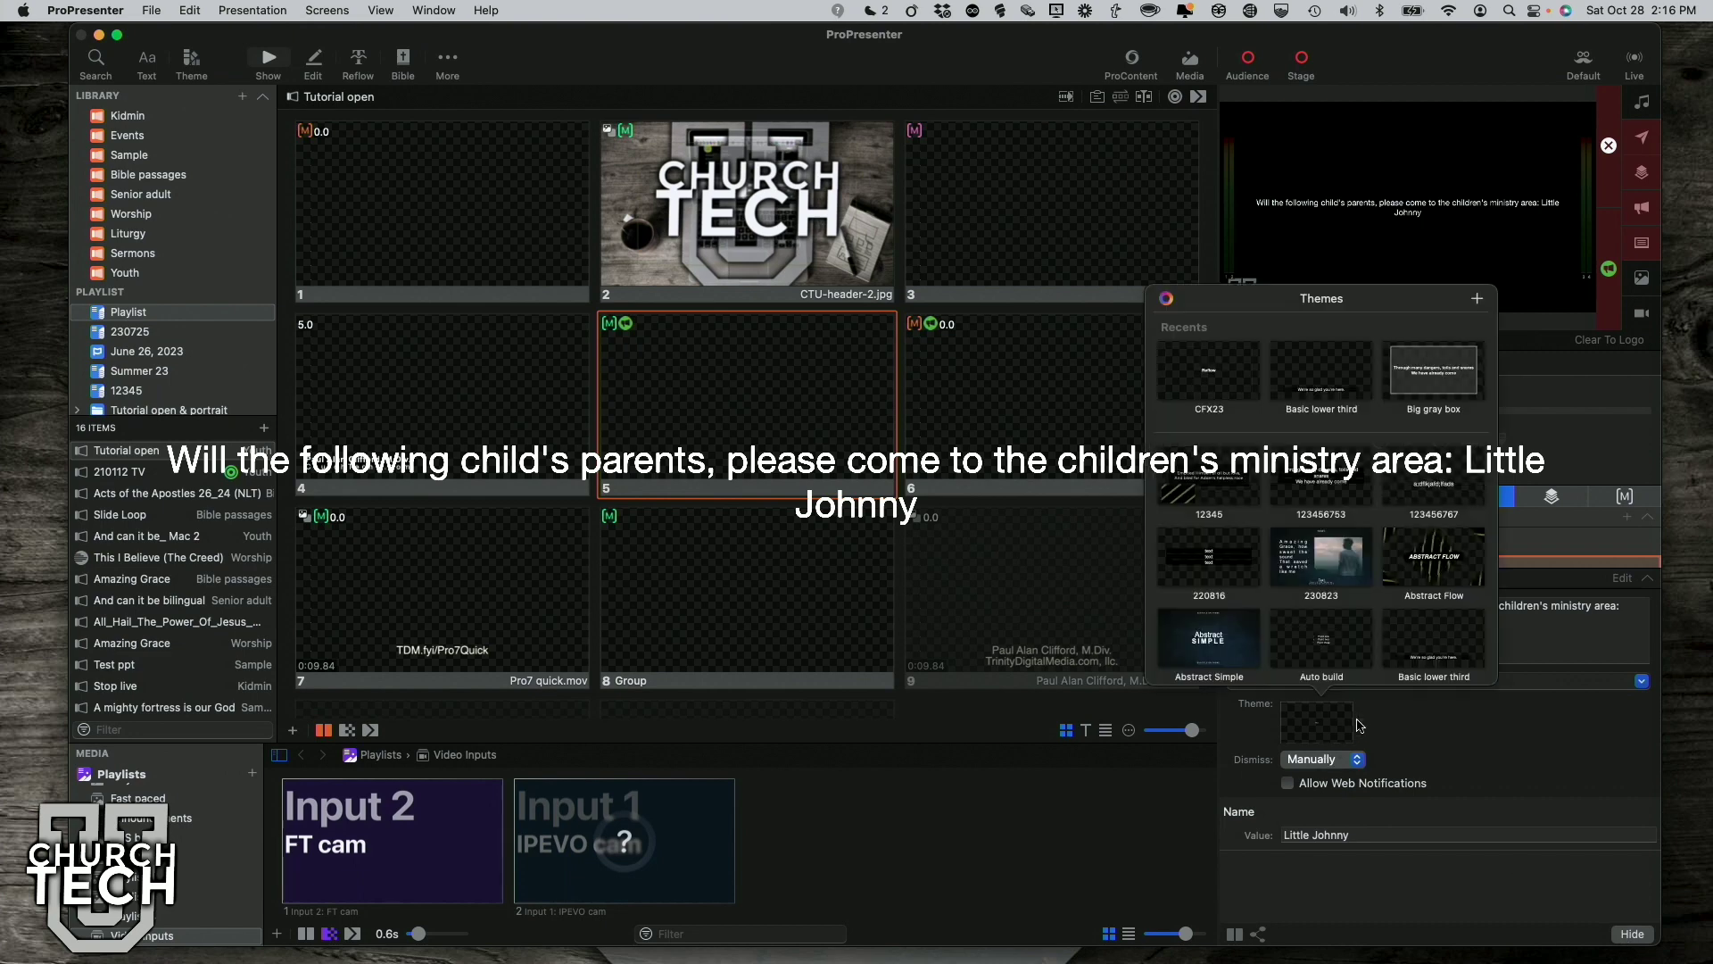
{"action": "left_click", "coordinate": [1432, 730]}
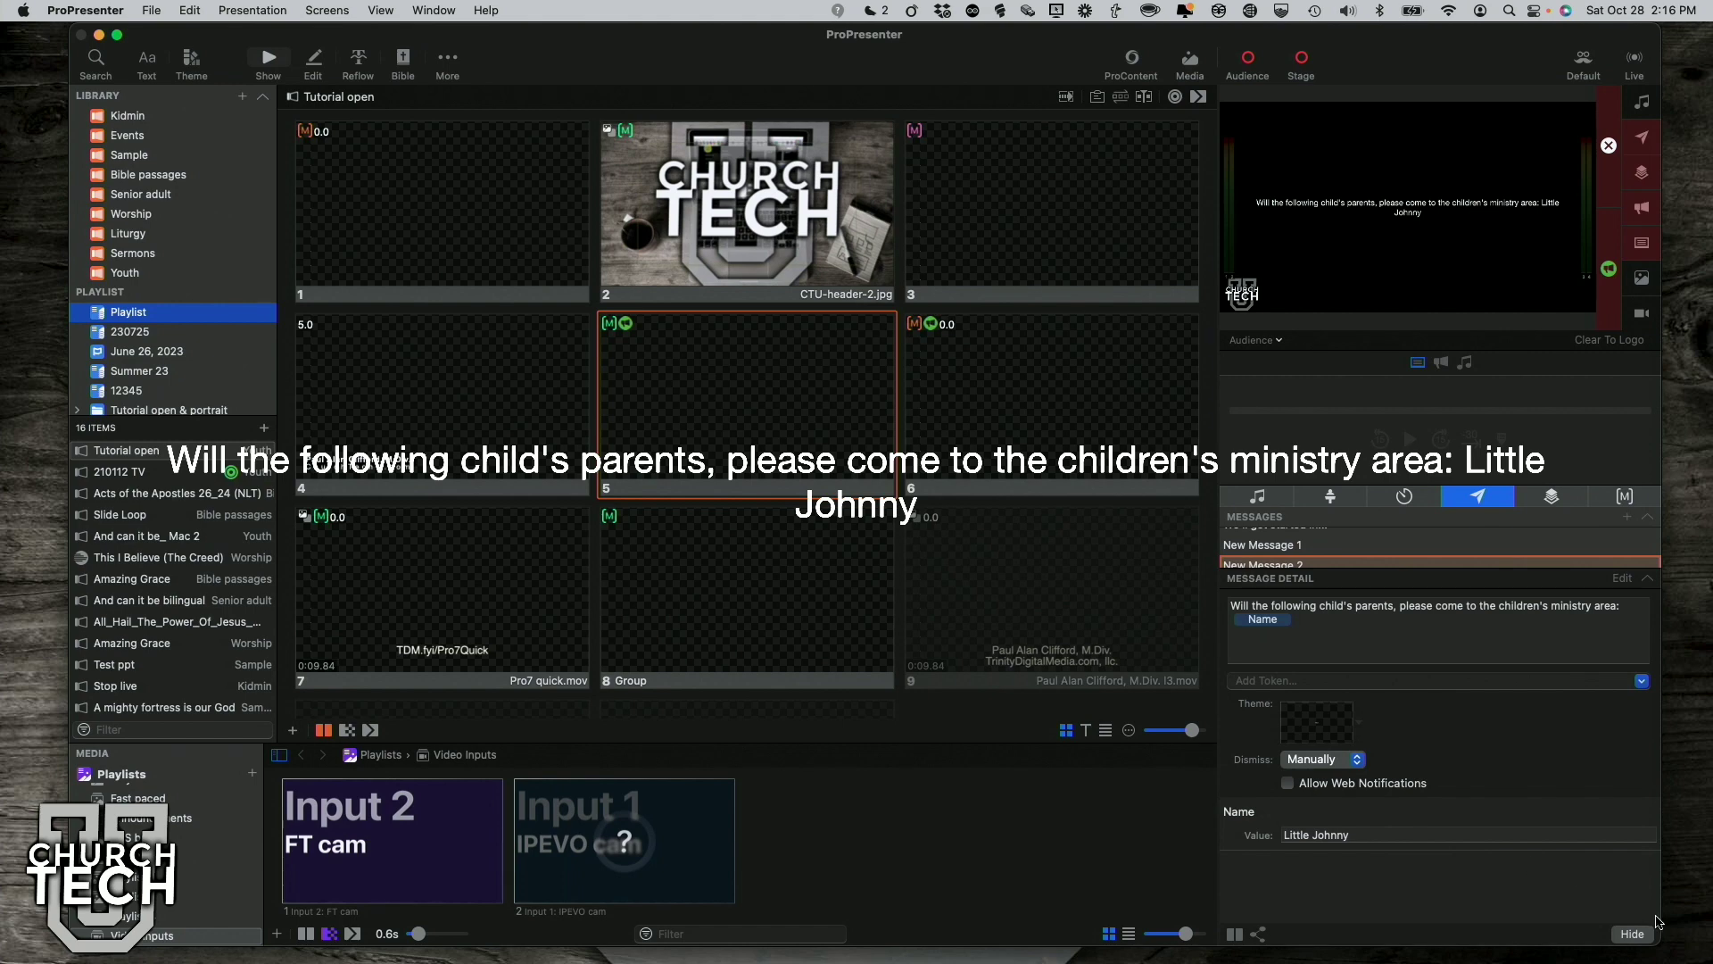
Step: Change the Name token value to Ax35n2 and test the message with Show and Hide
{"action": "left_click", "coordinate": [1632, 934]}
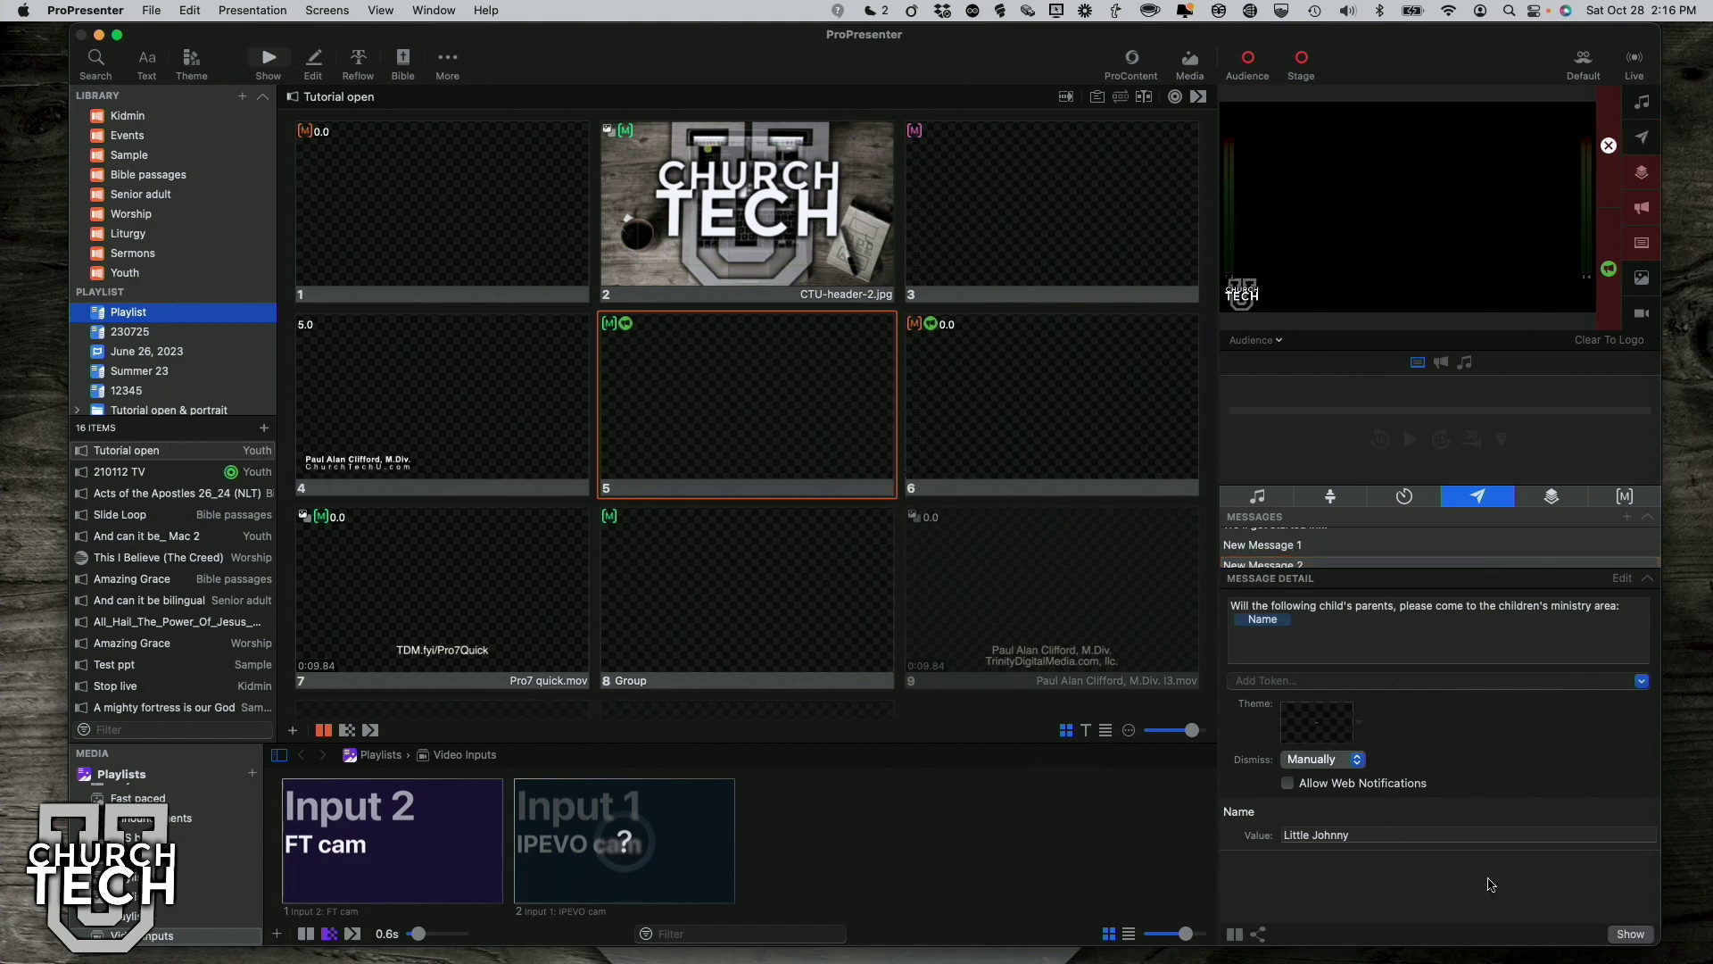
{"action": "left_click", "coordinate": [1407, 834]}
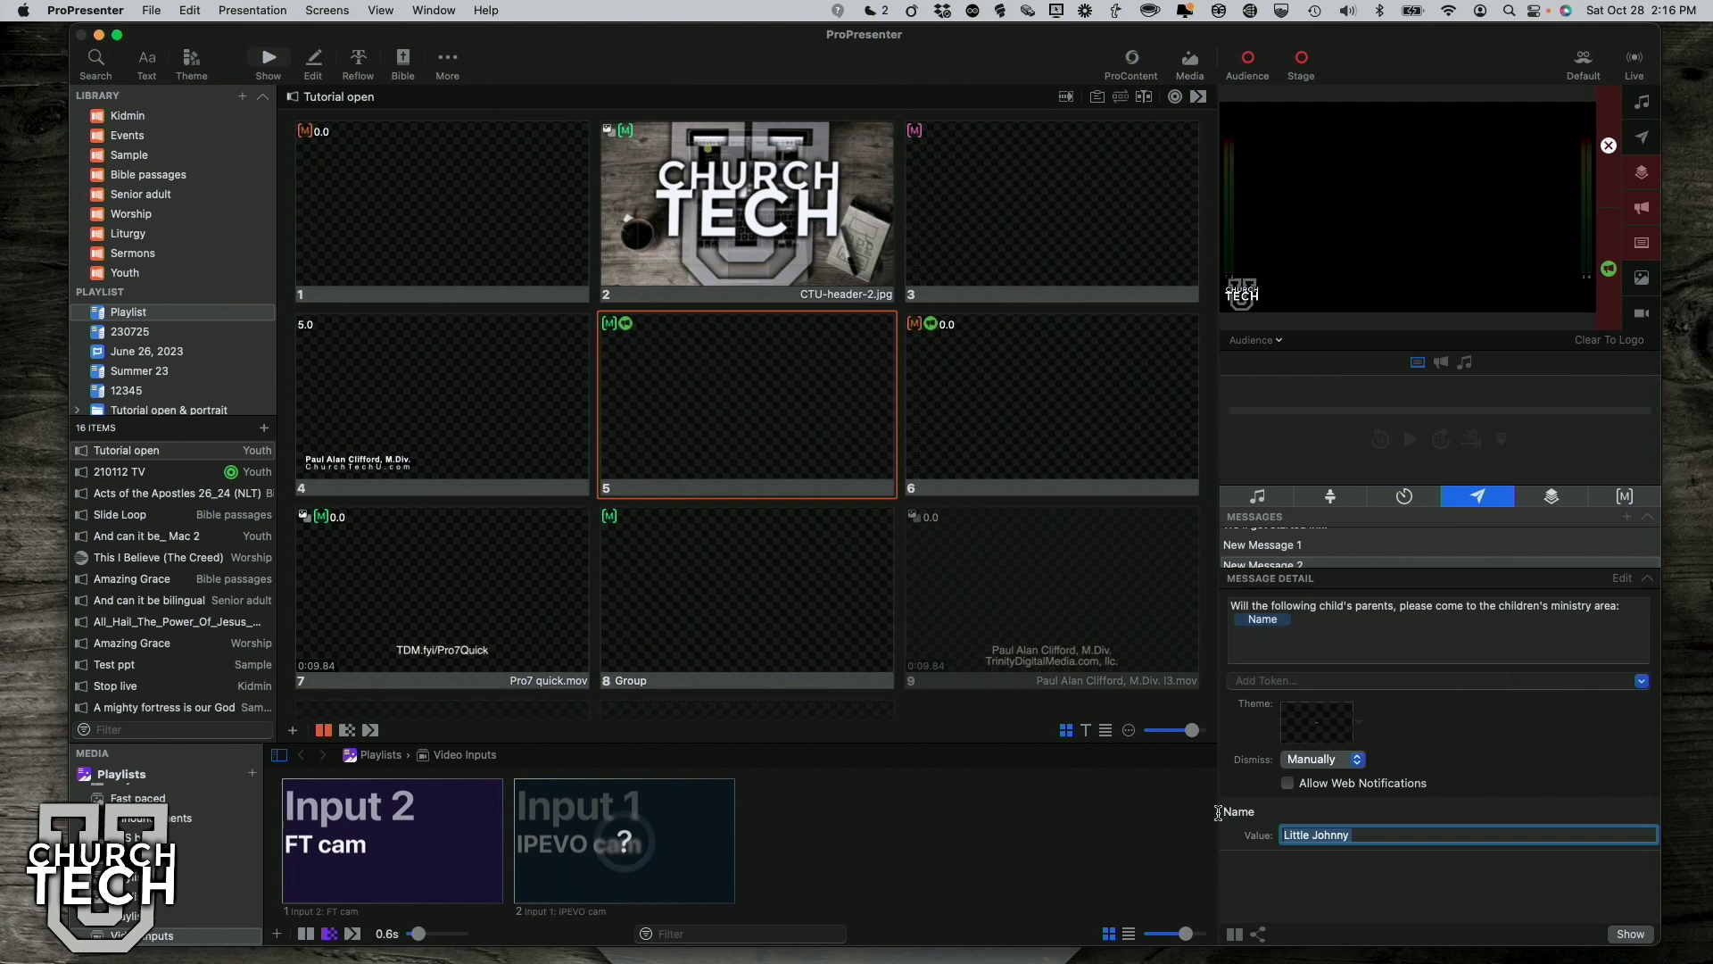
{"action": "type", "text": "Ax35n2"}
{"action": "left_click", "coordinate": [1640, 937]}
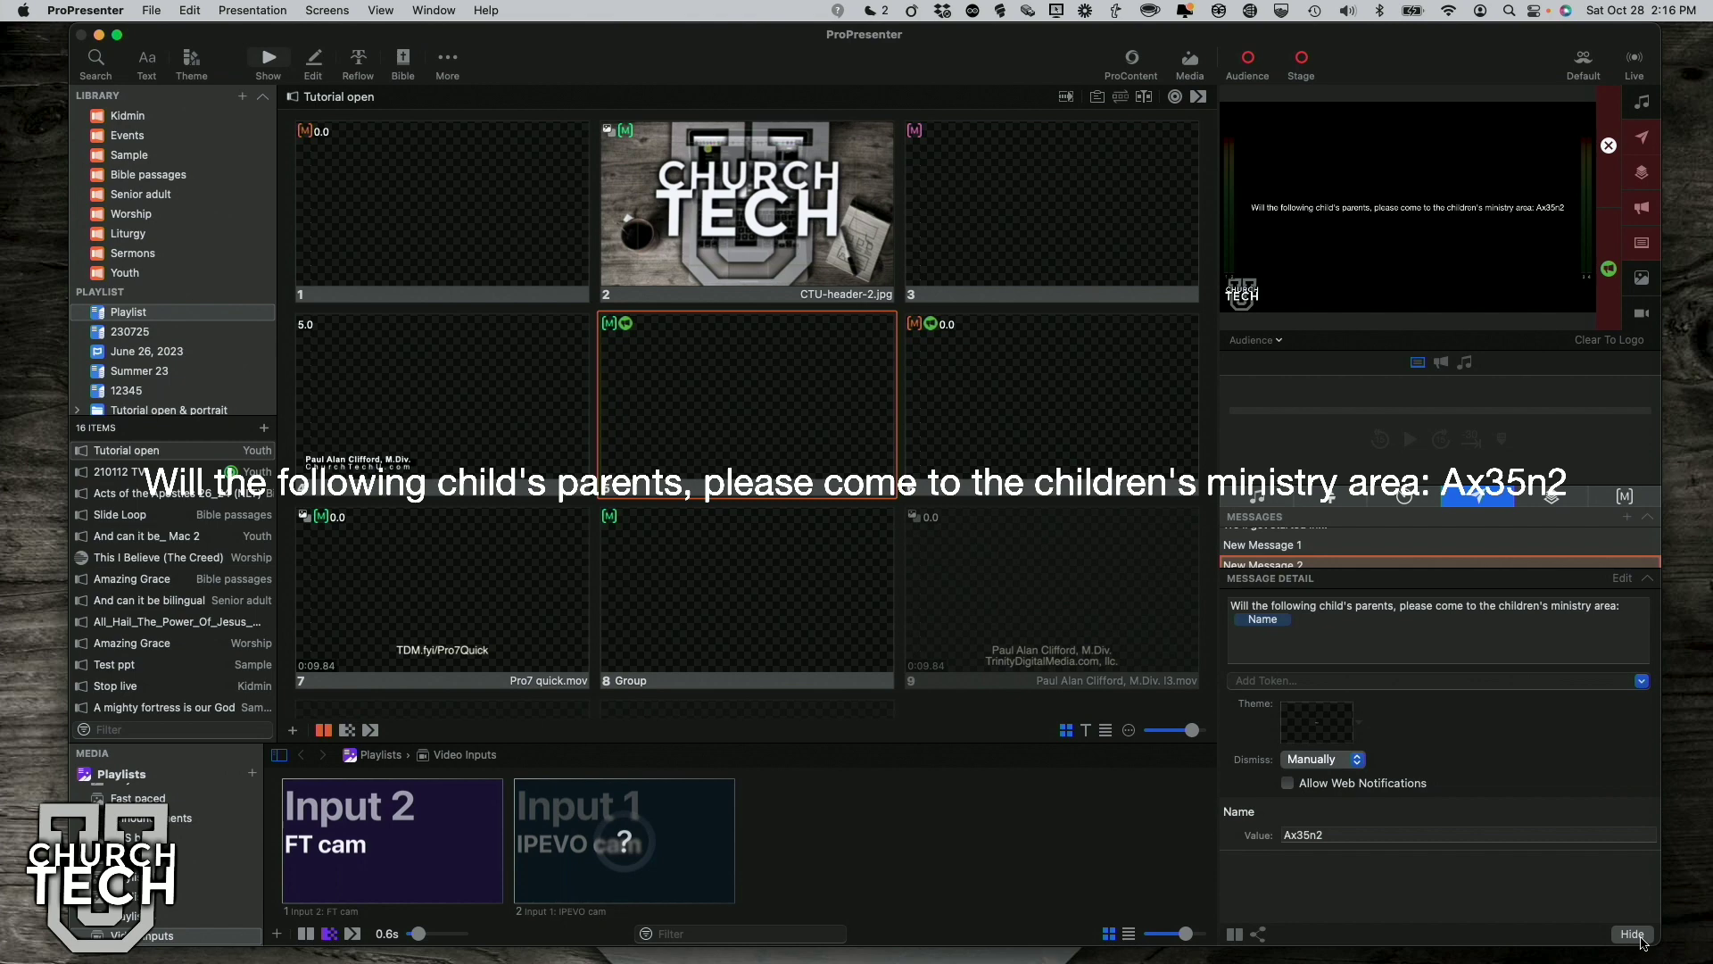
{"action": "left_click", "coordinate": [1635, 936]}
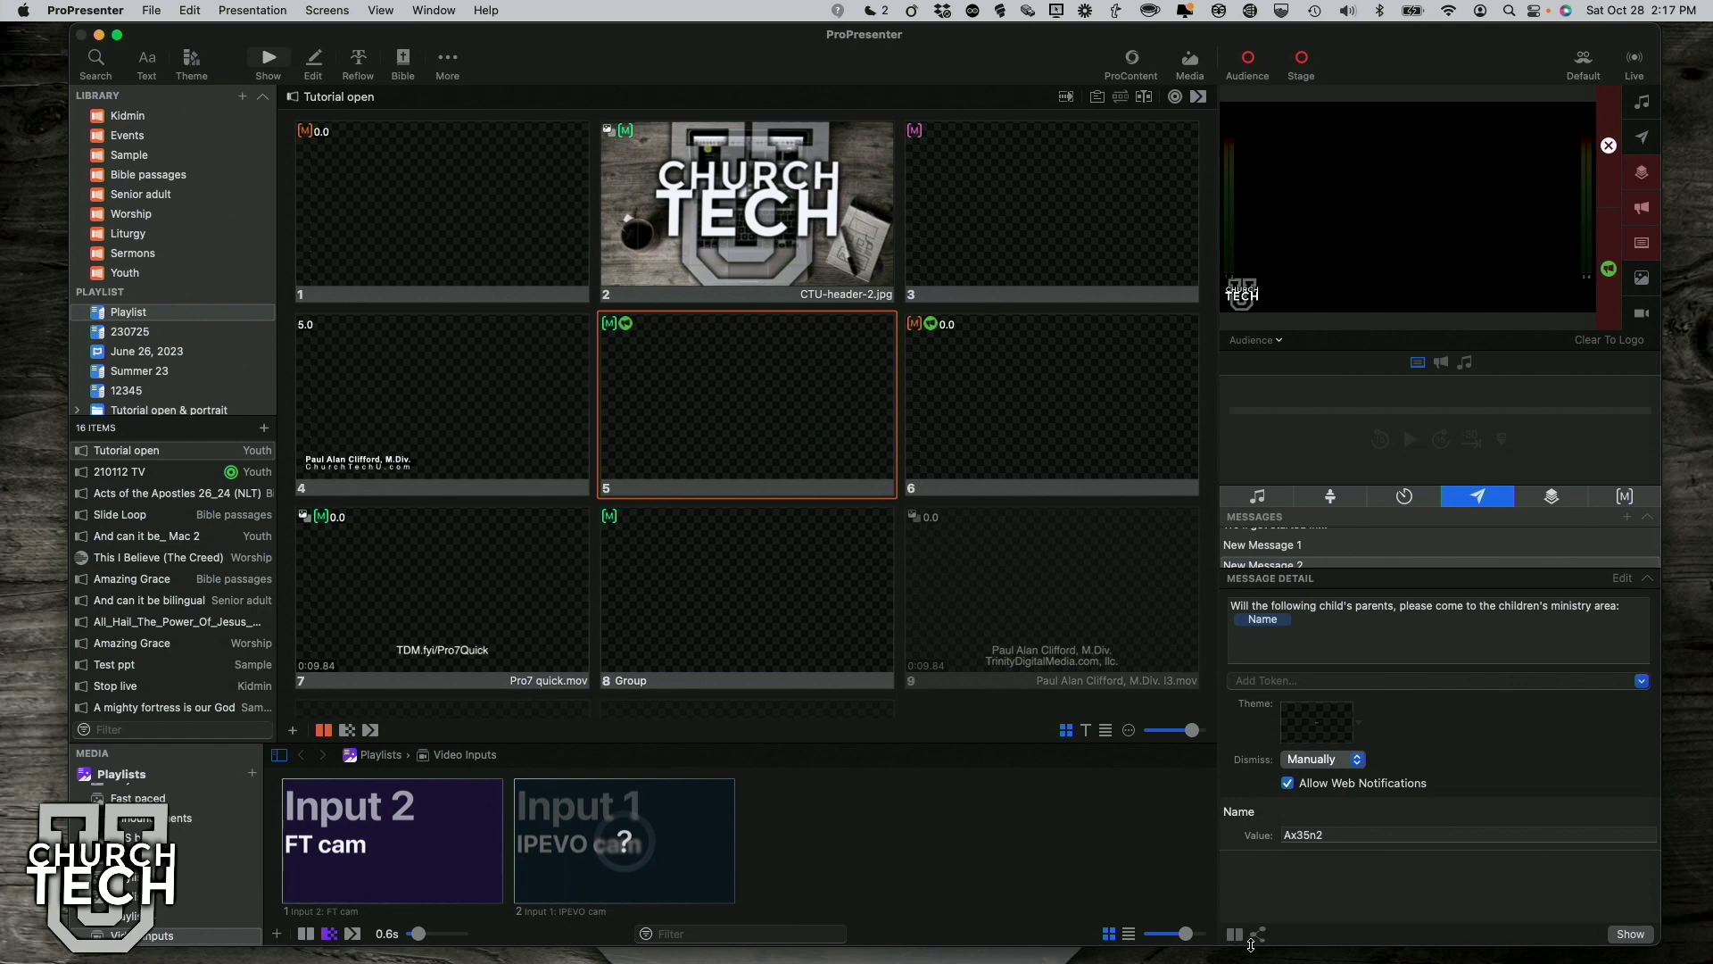
Step: Open the web Messages page in the browser and move its window over ProPresenter
{"action": "left_click", "coordinate": [1260, 933]}
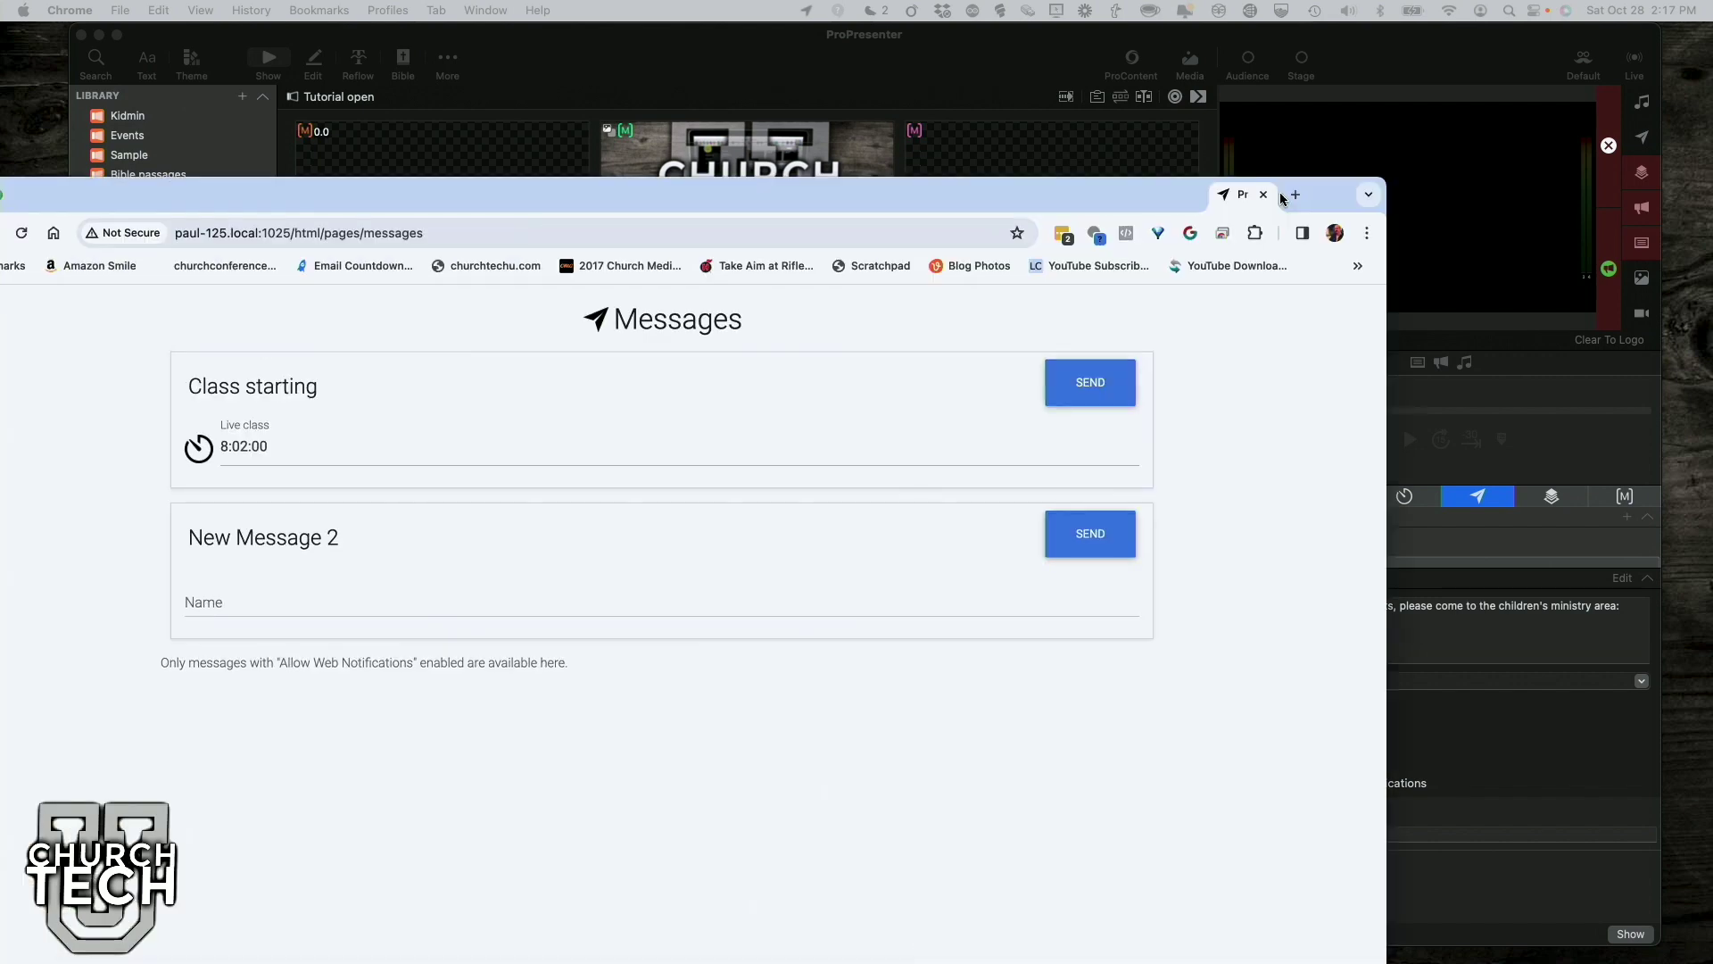
{"action": "left_click_drag", "start_coordinate": [1282, 188], "coordinate": [1471, 39]}
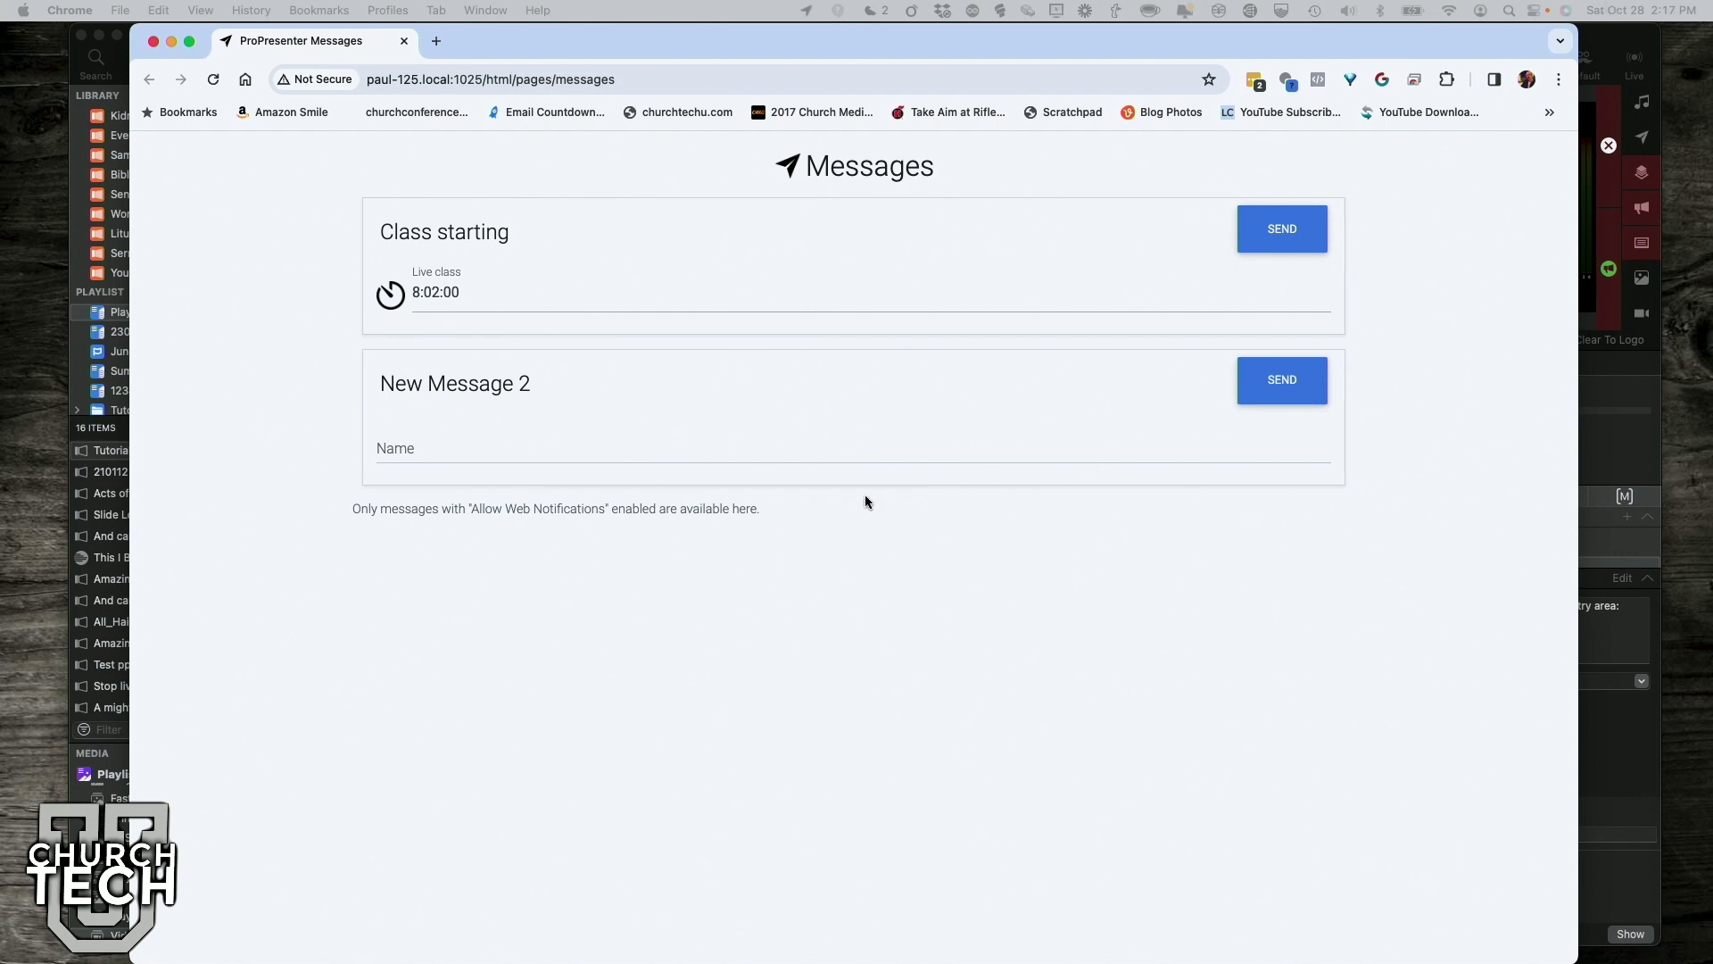
Step: Replace the host name in the page address with the 192.168.86. IP address
{"action": "left_click", "coordinate": [618, 432]}
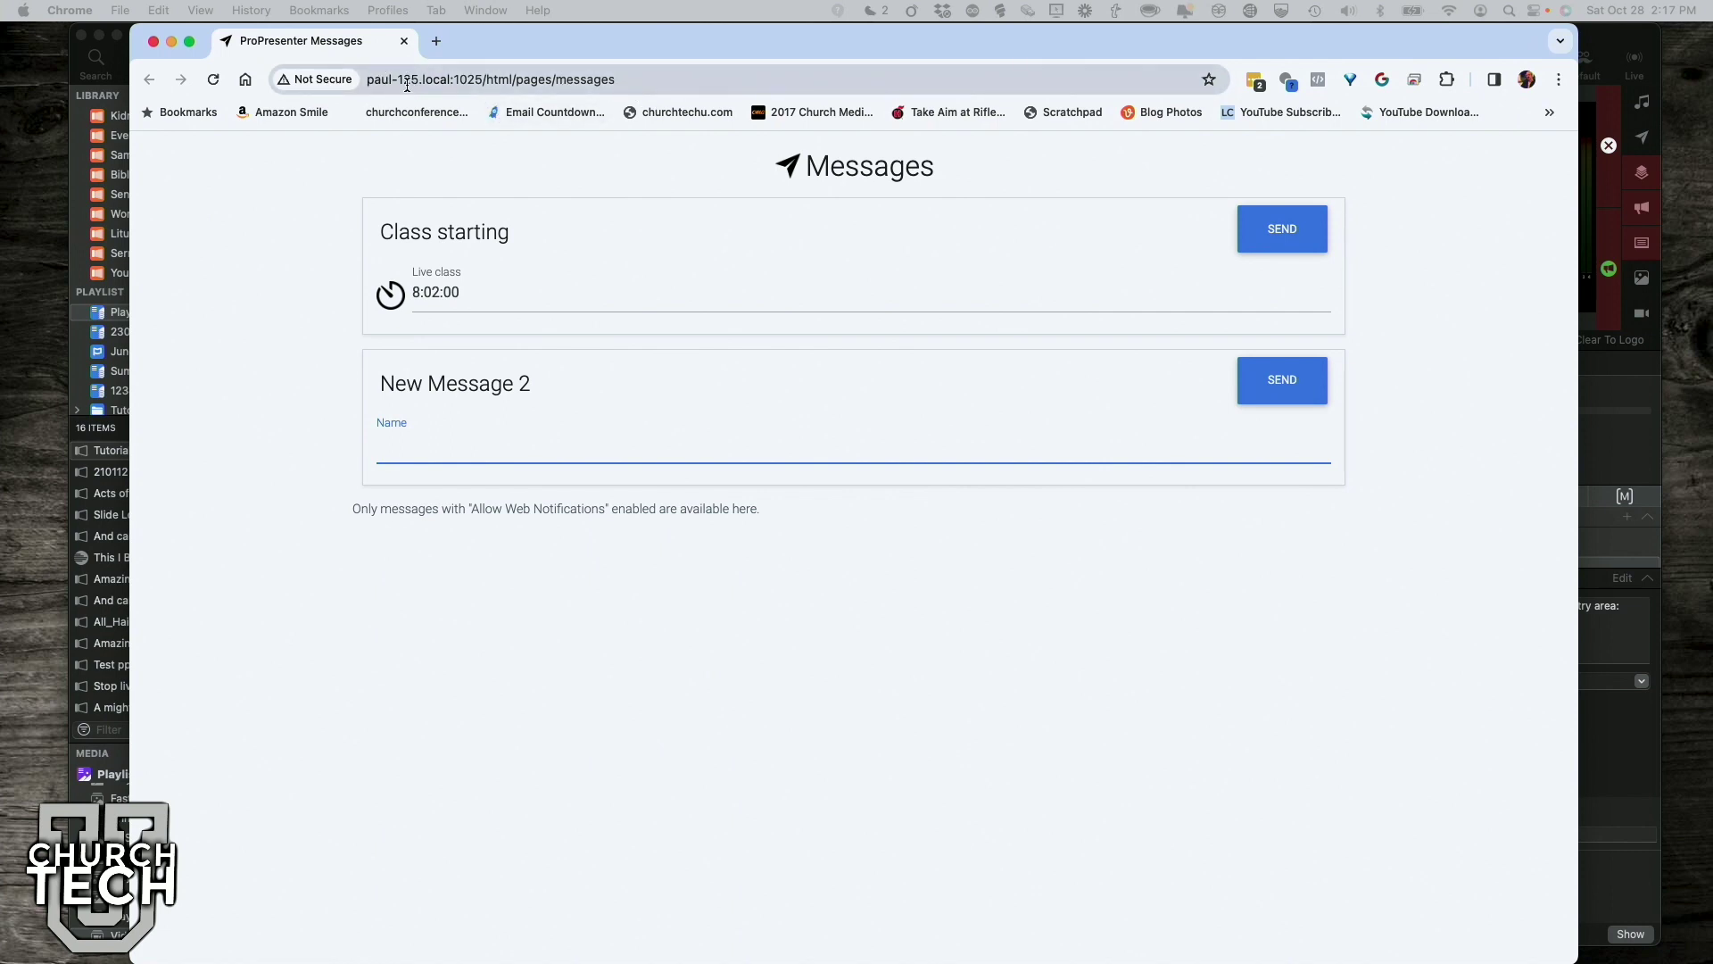
{"action": "left_click_drag", "start_coordinate": [448, 78], "coordinate": [308, 78]}
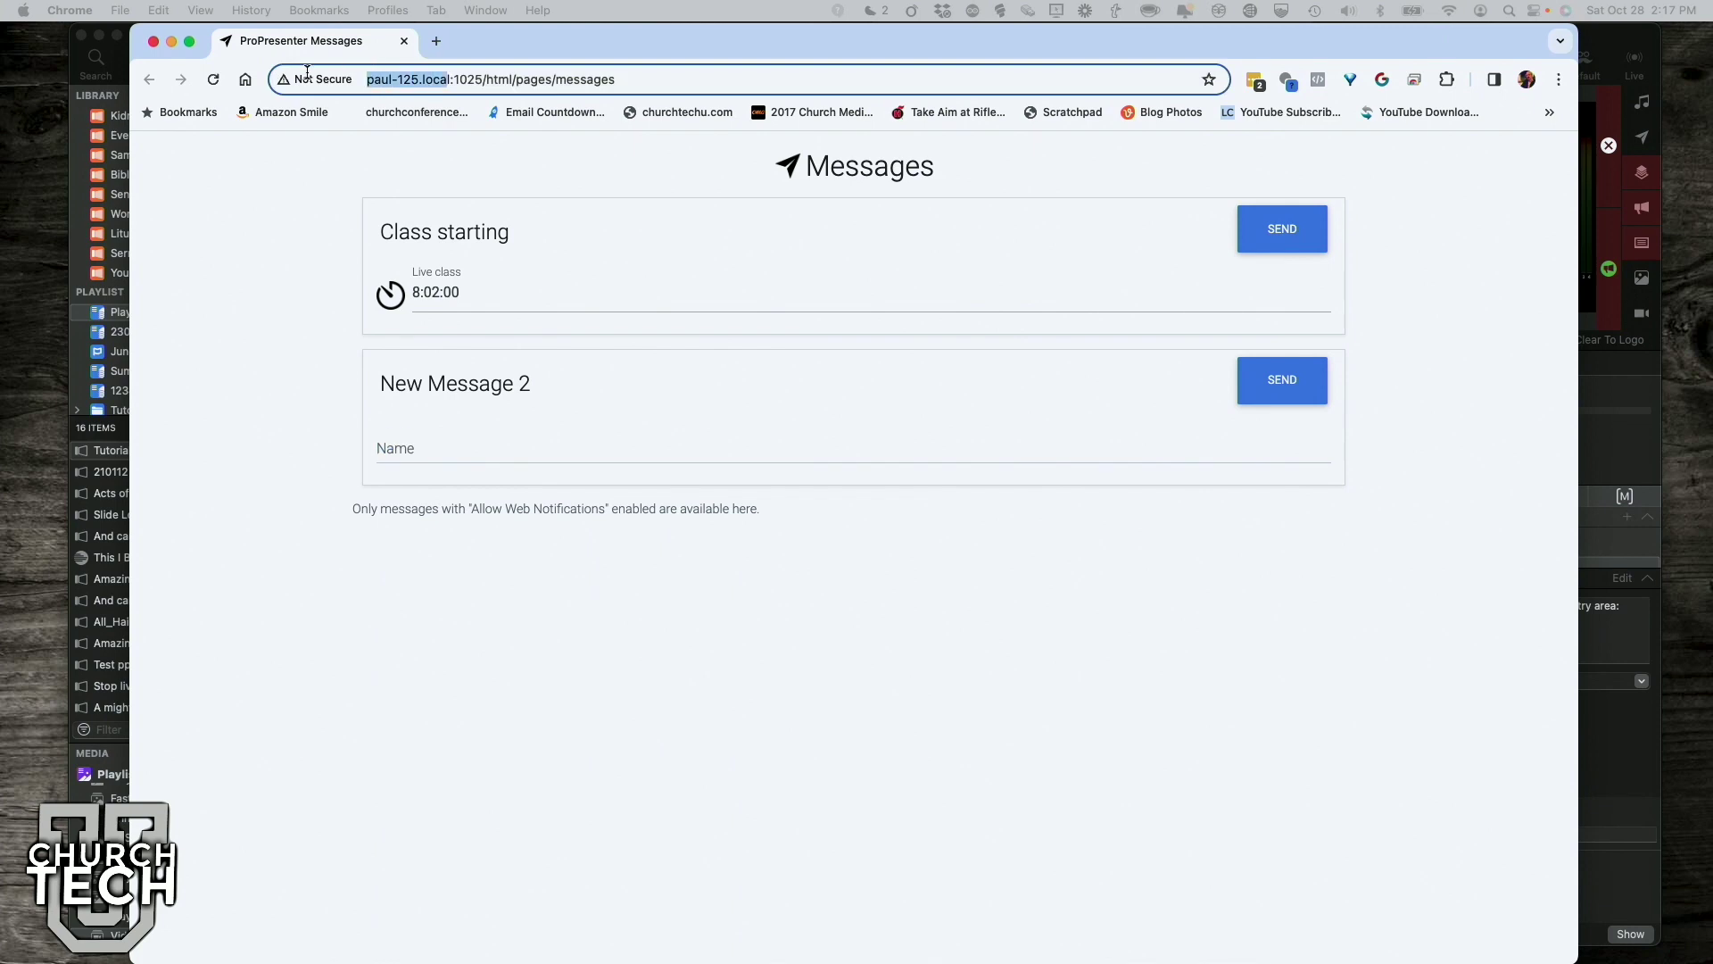
{"action": "type", "text": "192"}
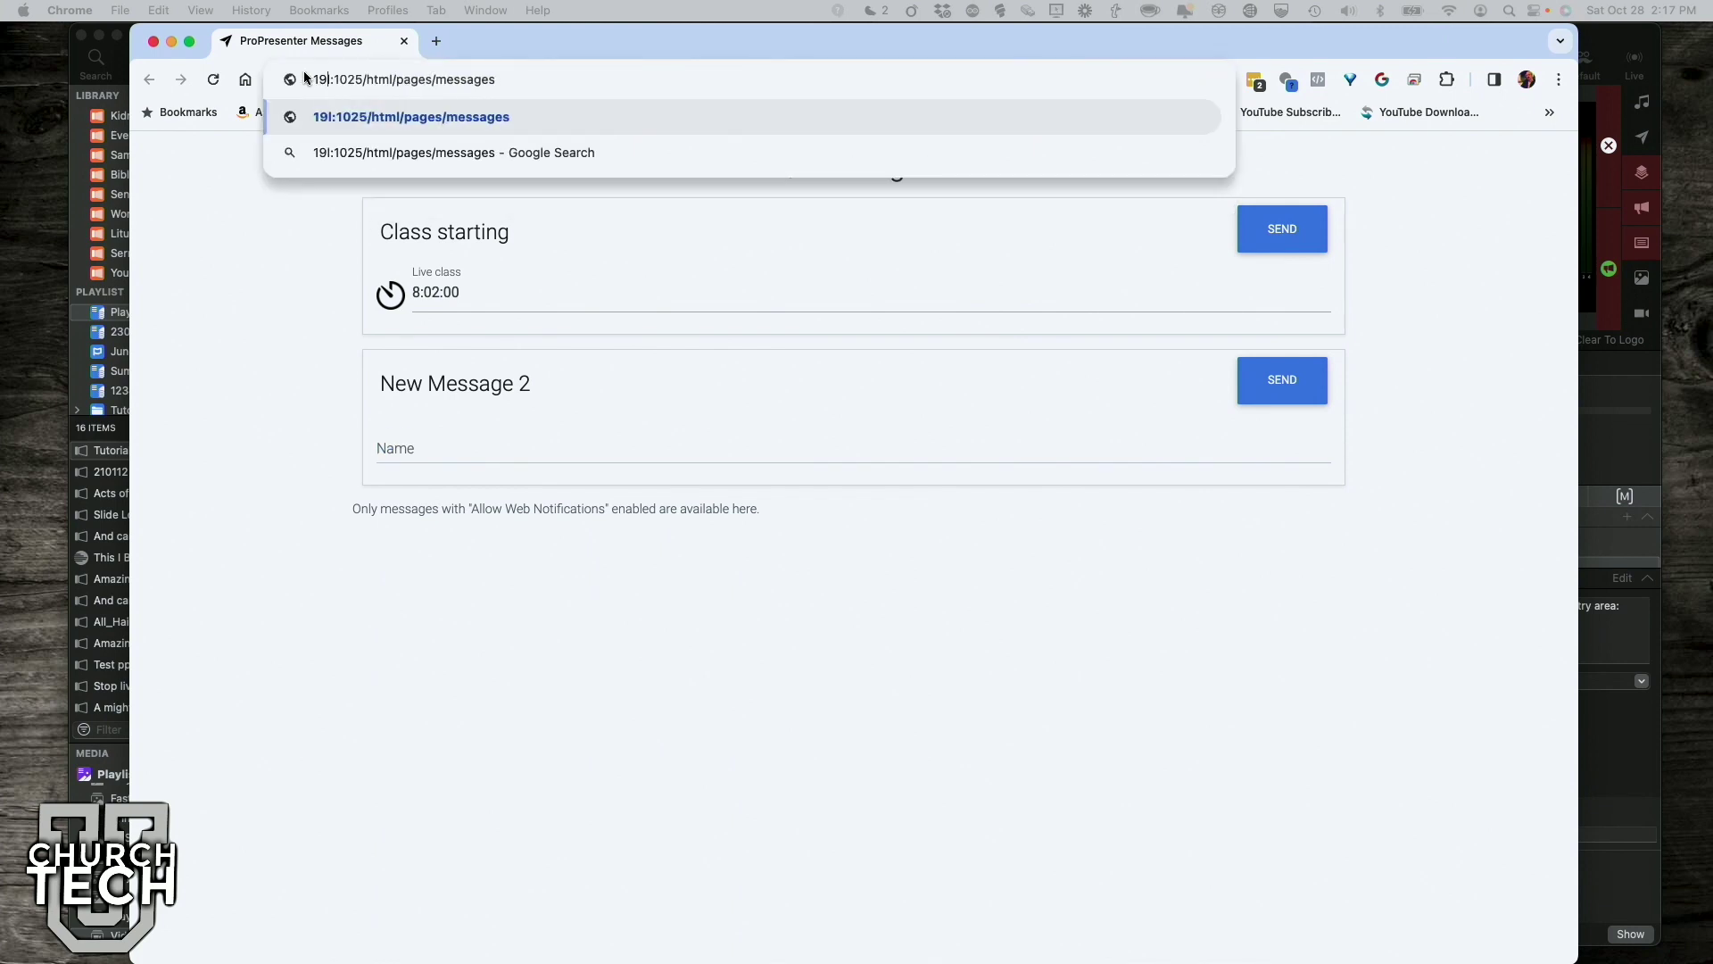
{"action": "key", "text": "BackSpace"}
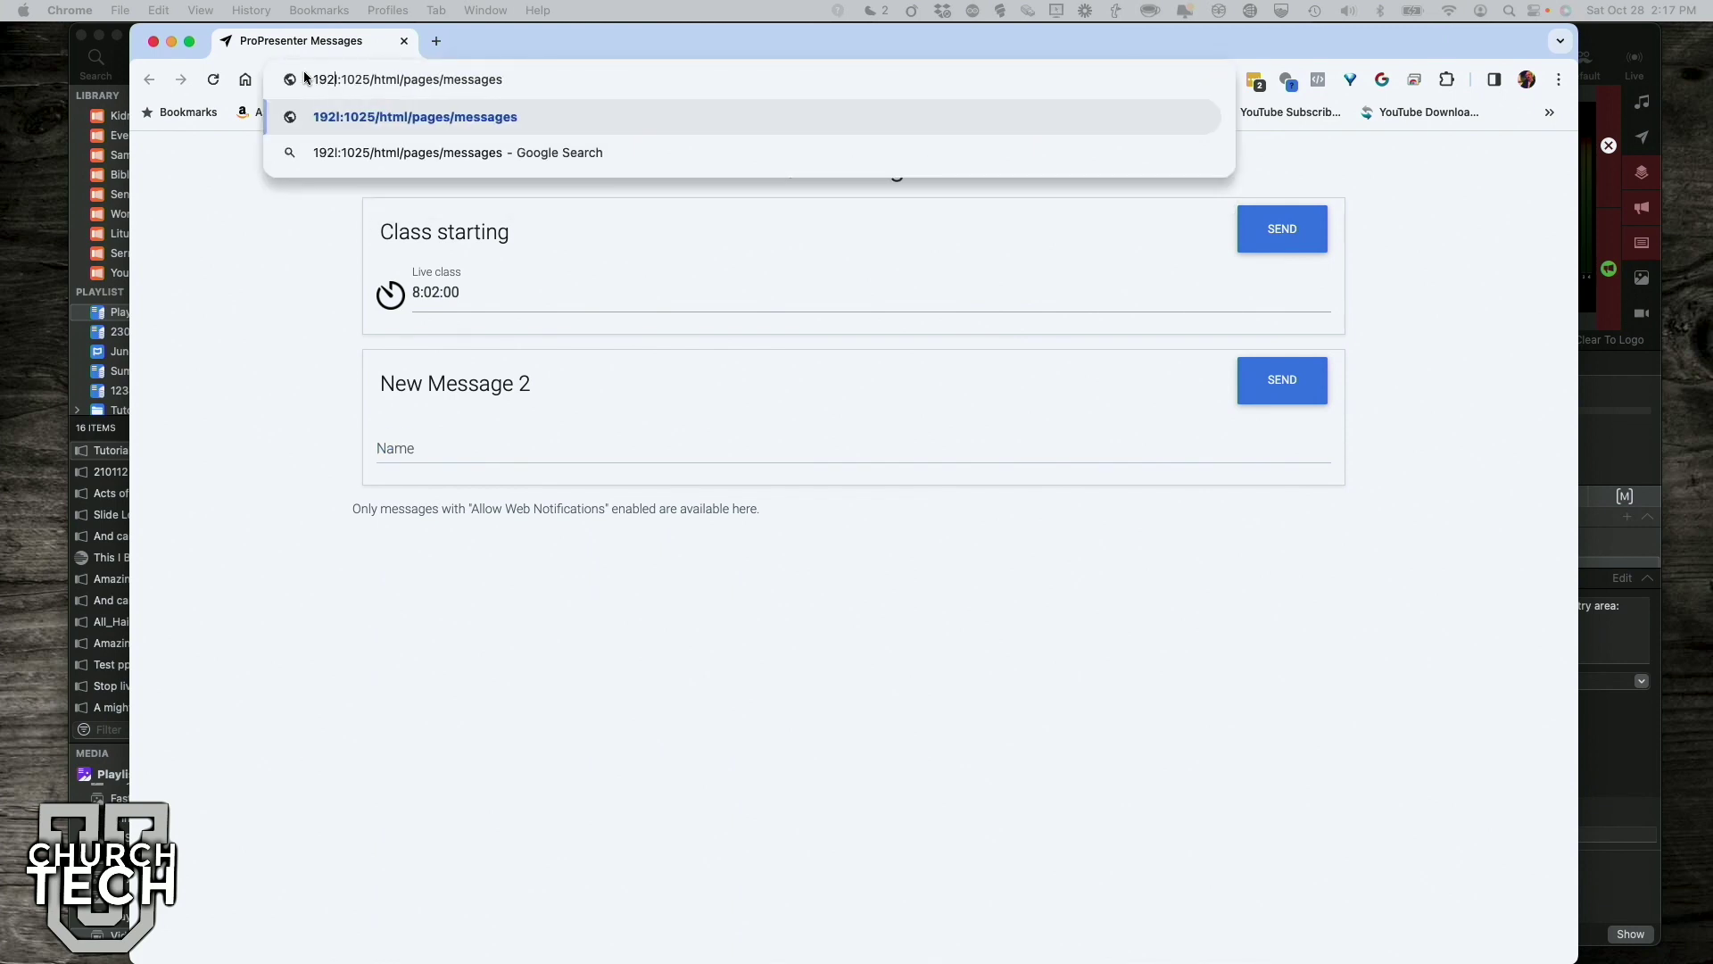
{"action": "type", "text": "2"}
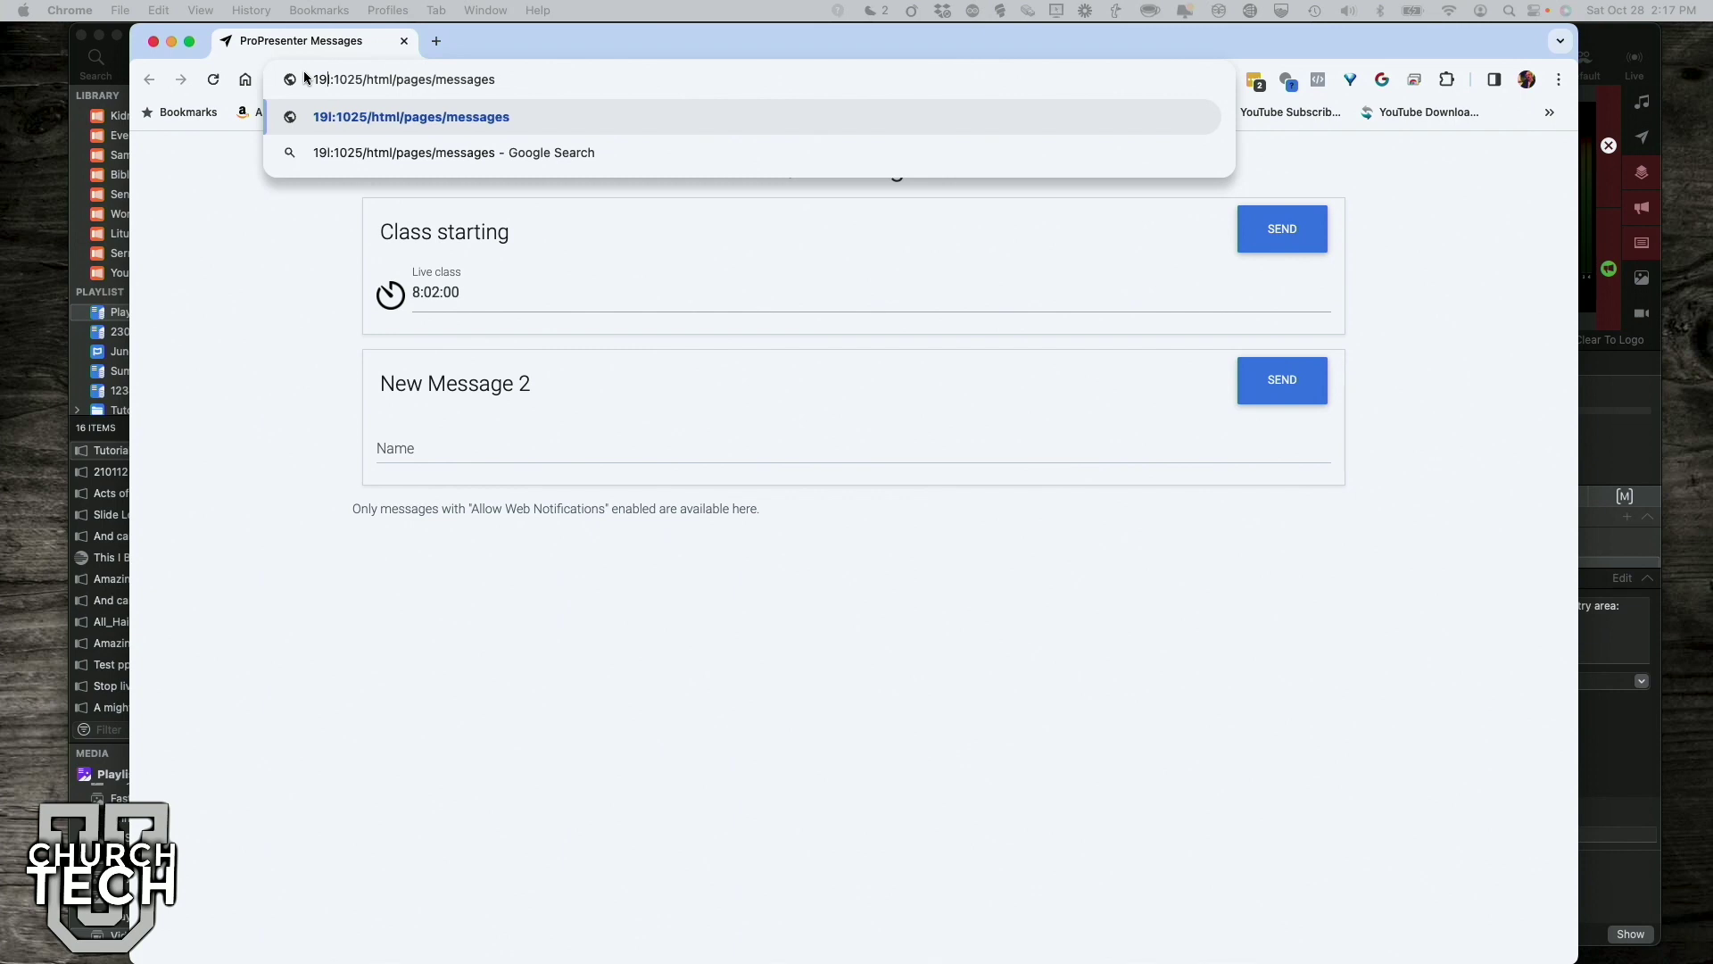
{"action": "type", "text": "."}
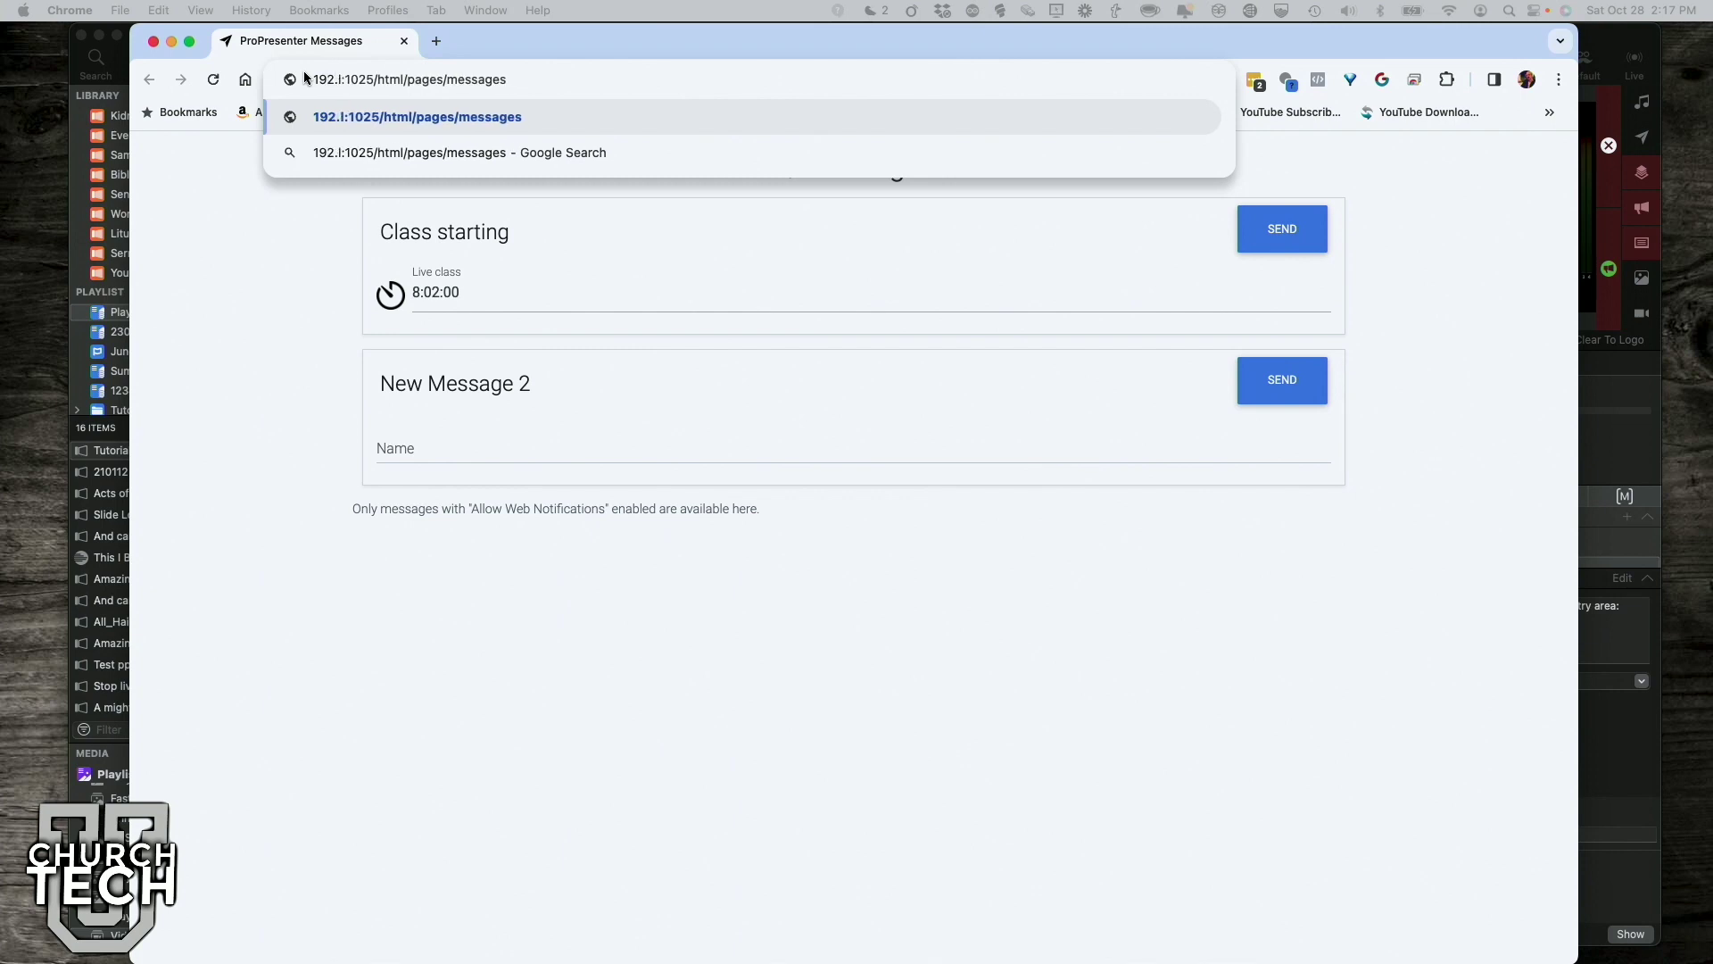
{"action": "type", "text": "168."}
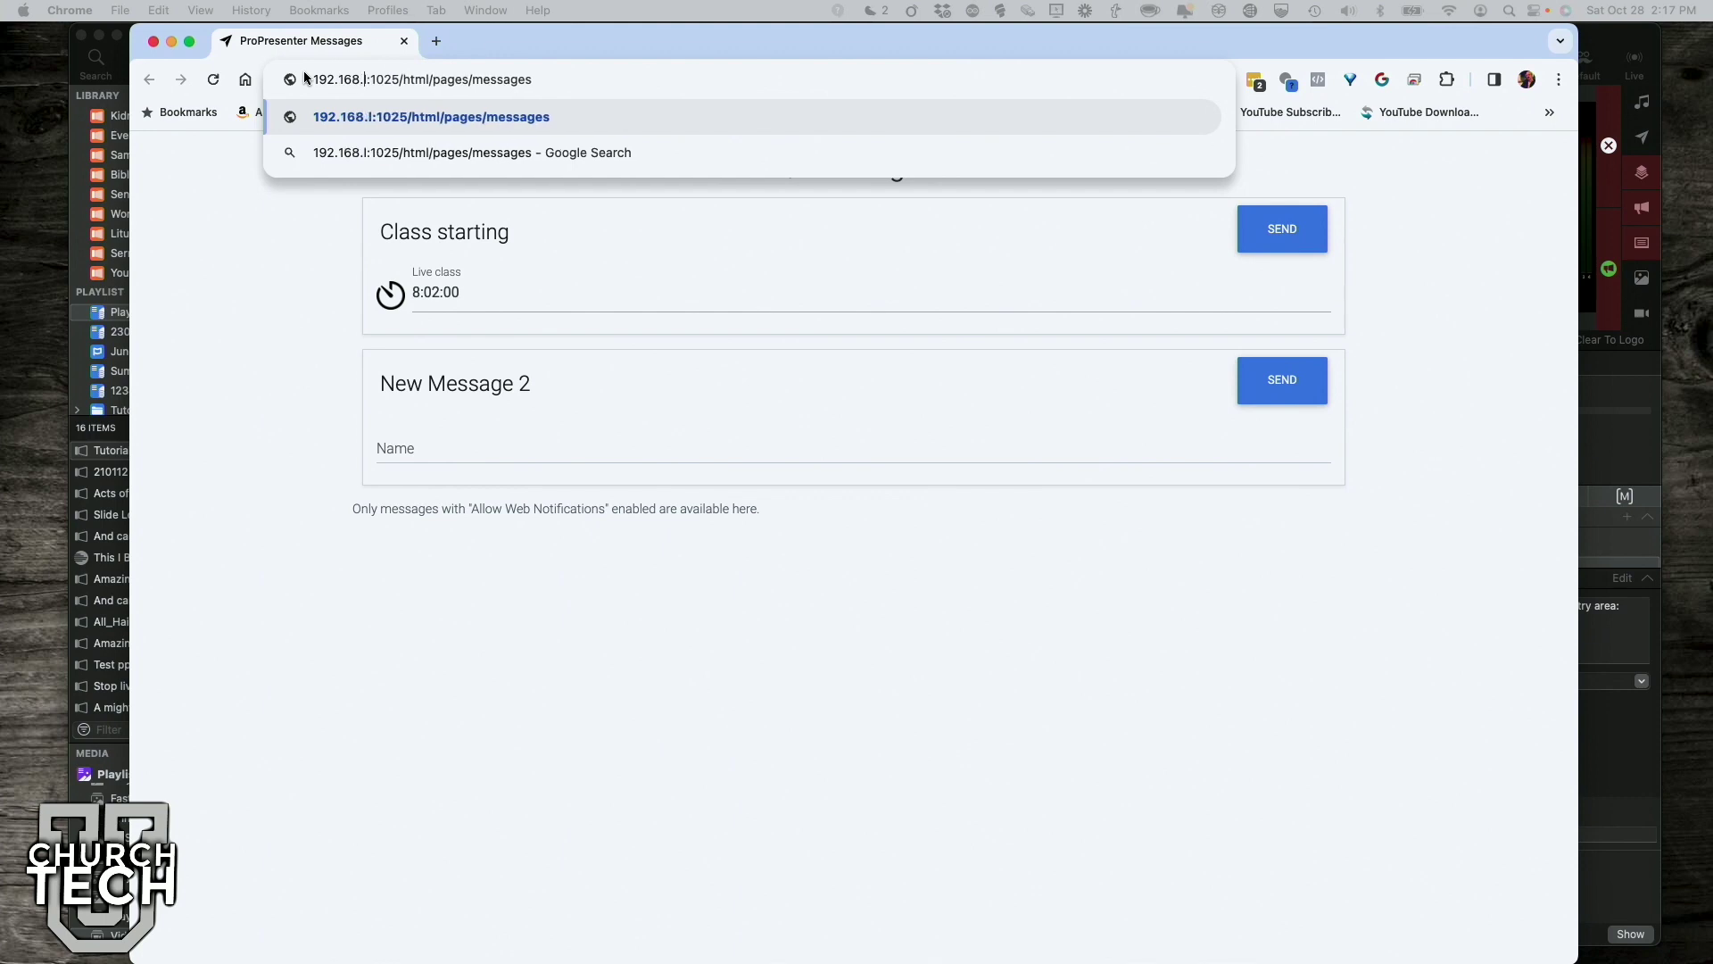
{"action": "type", "text": "86"}
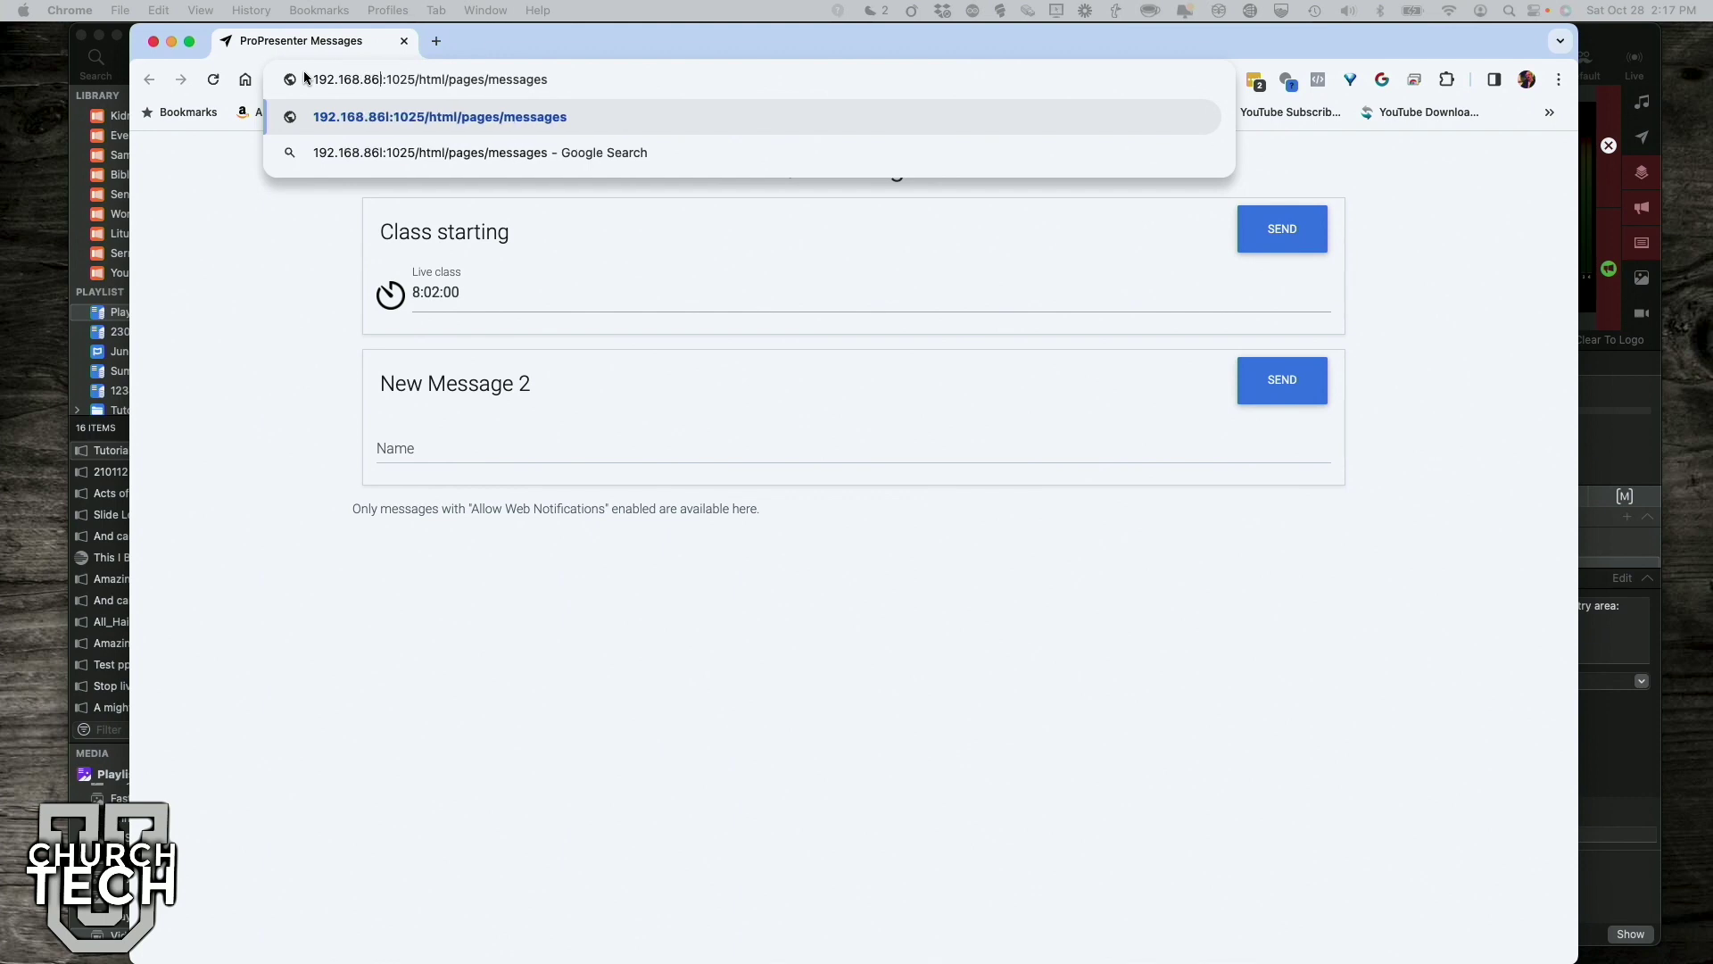
{"action": "type", "text": "."}
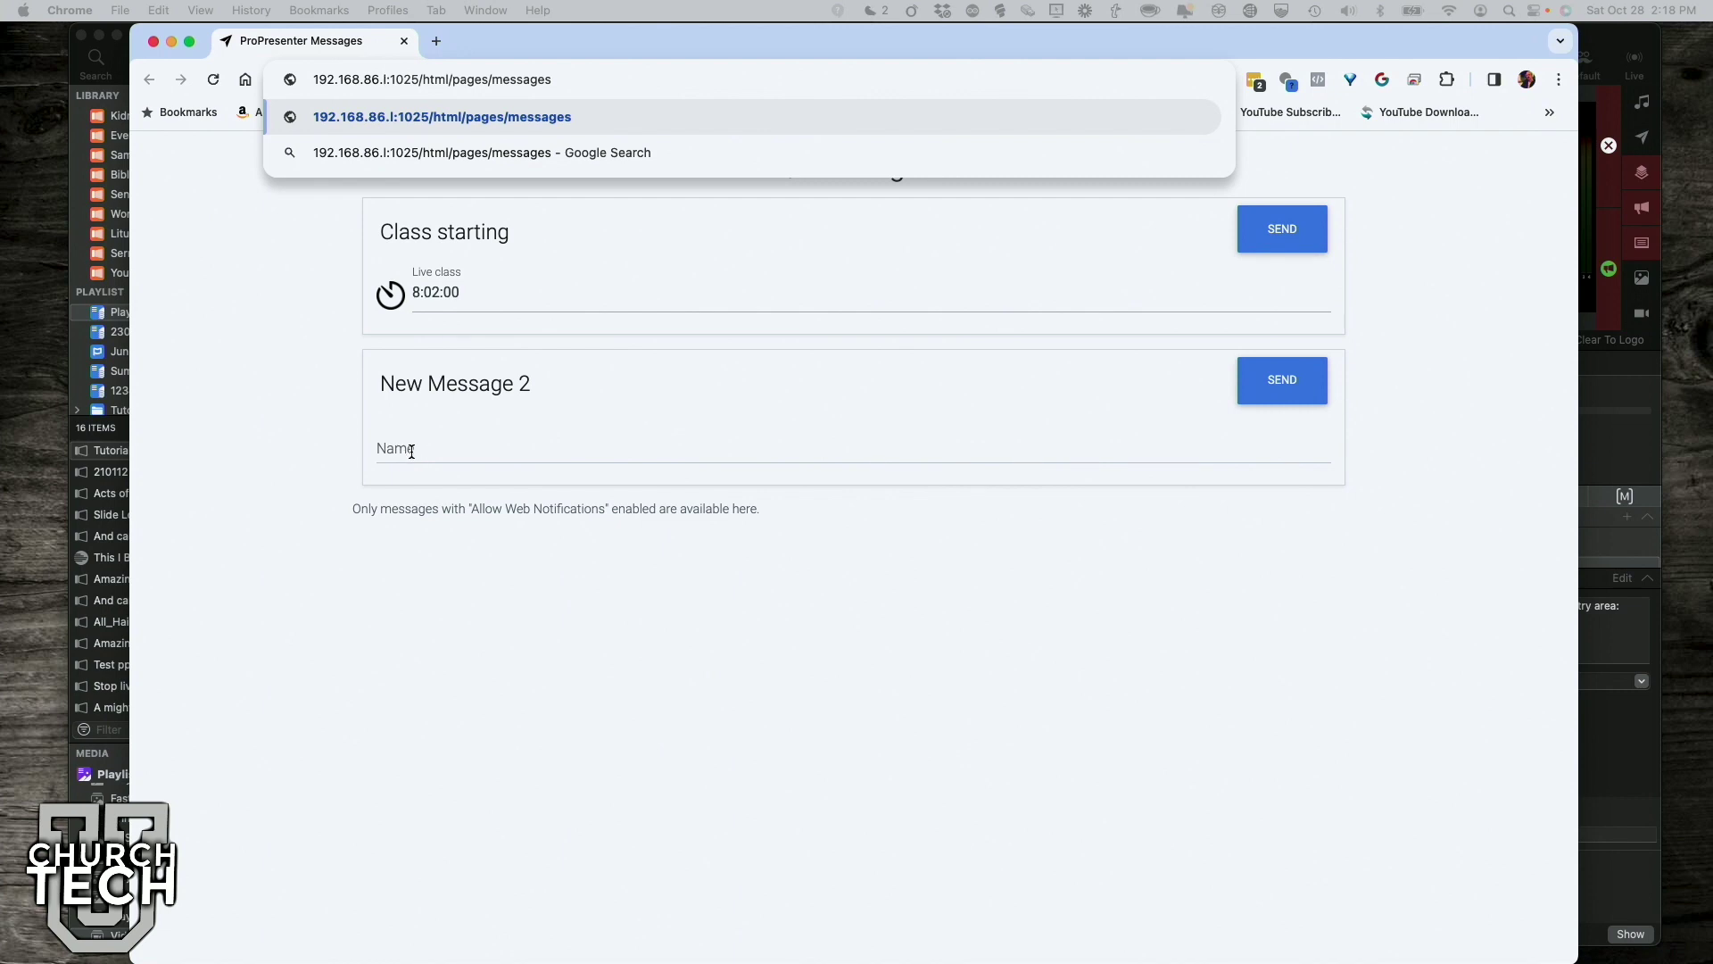
Step: Send New Message 2 from the web page with the name 'a', then return to ProPresenter
{"action": "left_click", "coordinate": [411, 451]}
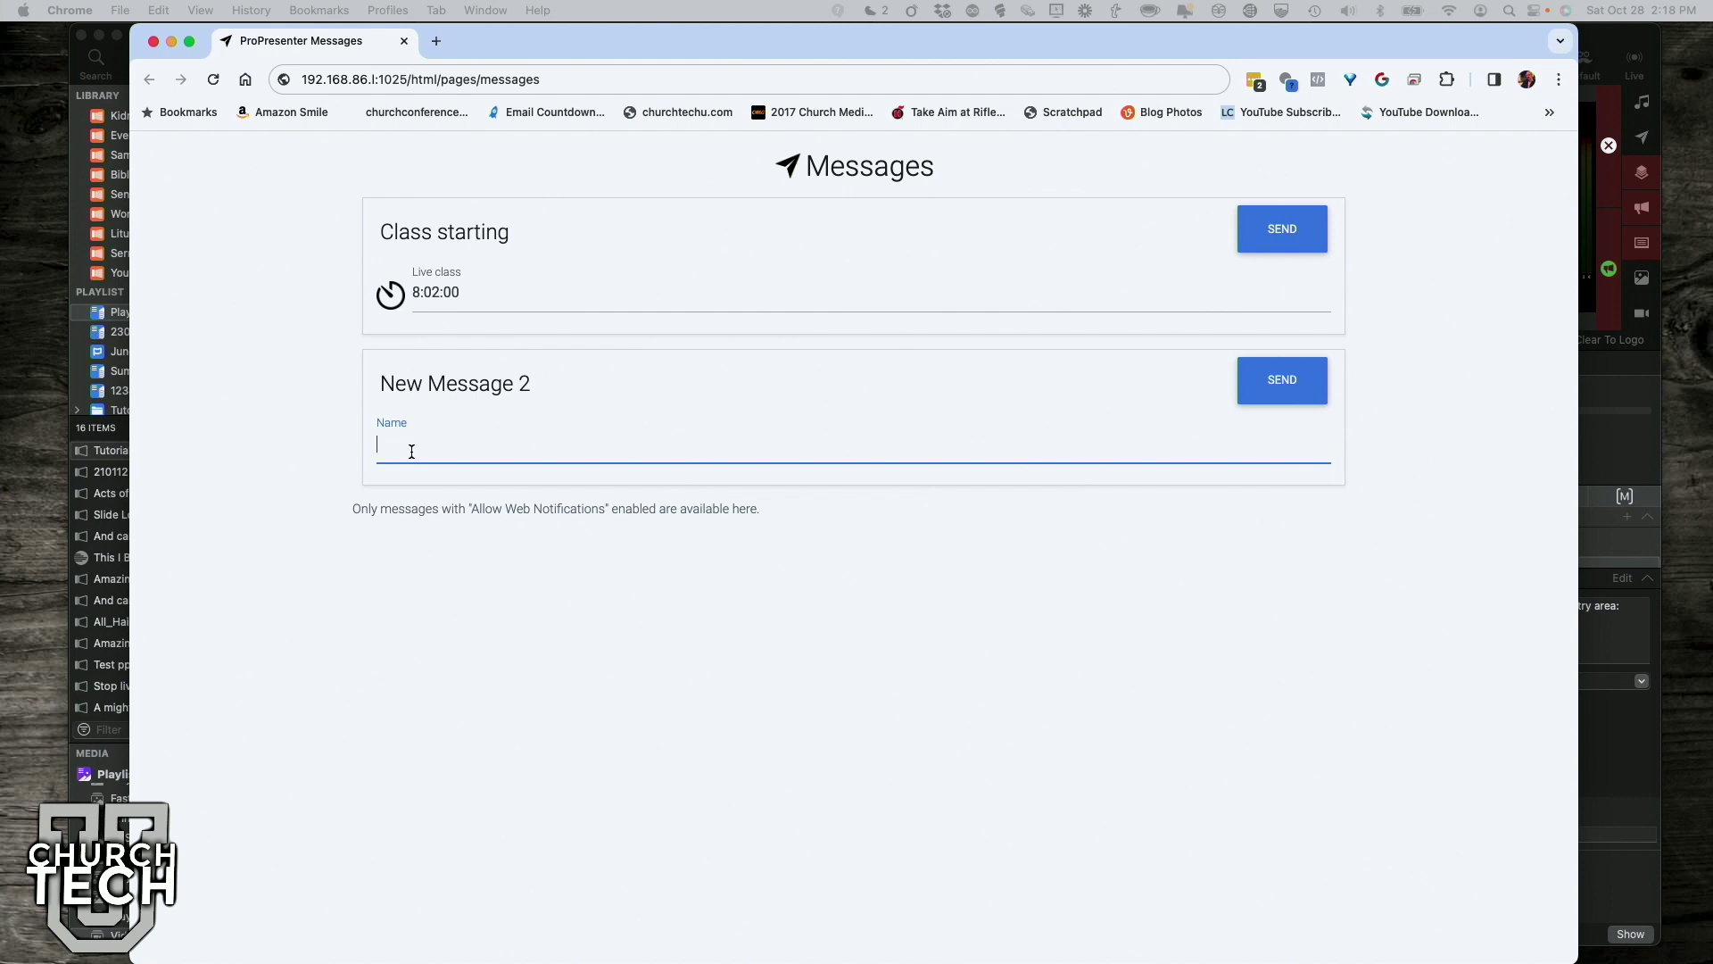
{"action": "type", "text": "akdna"}
{"action": "left_click", "coordinate": [1289, 387]}
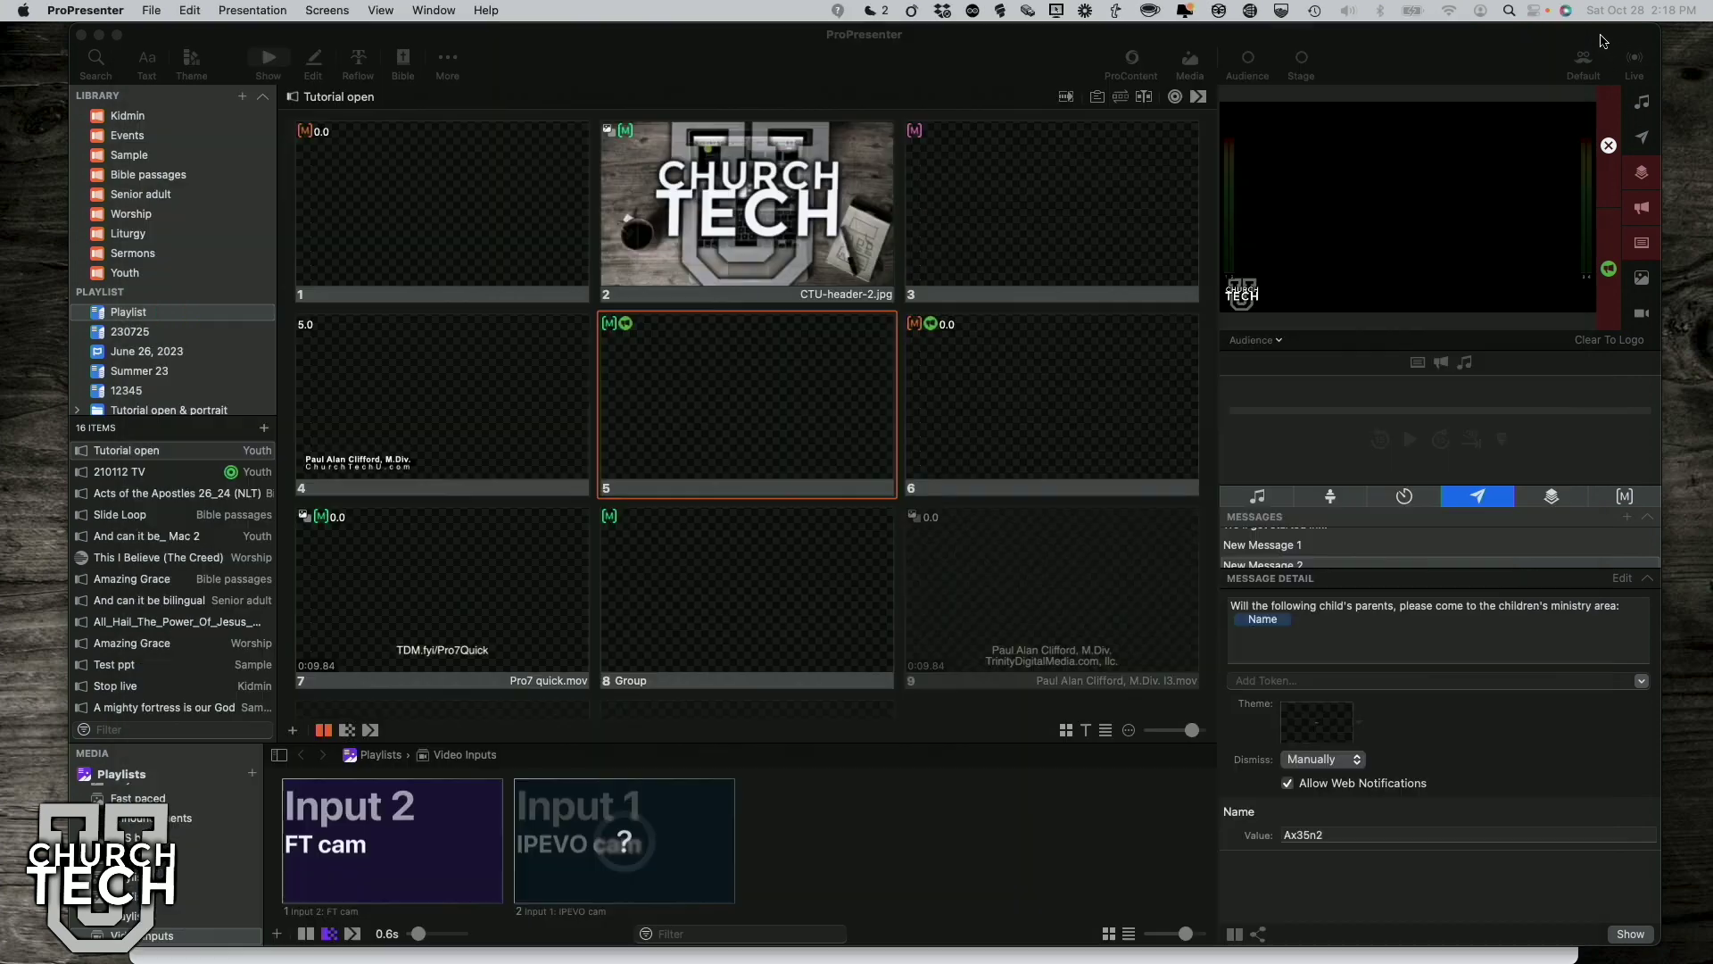
{"action": "left_click", "coordinate": [1604, 41]}
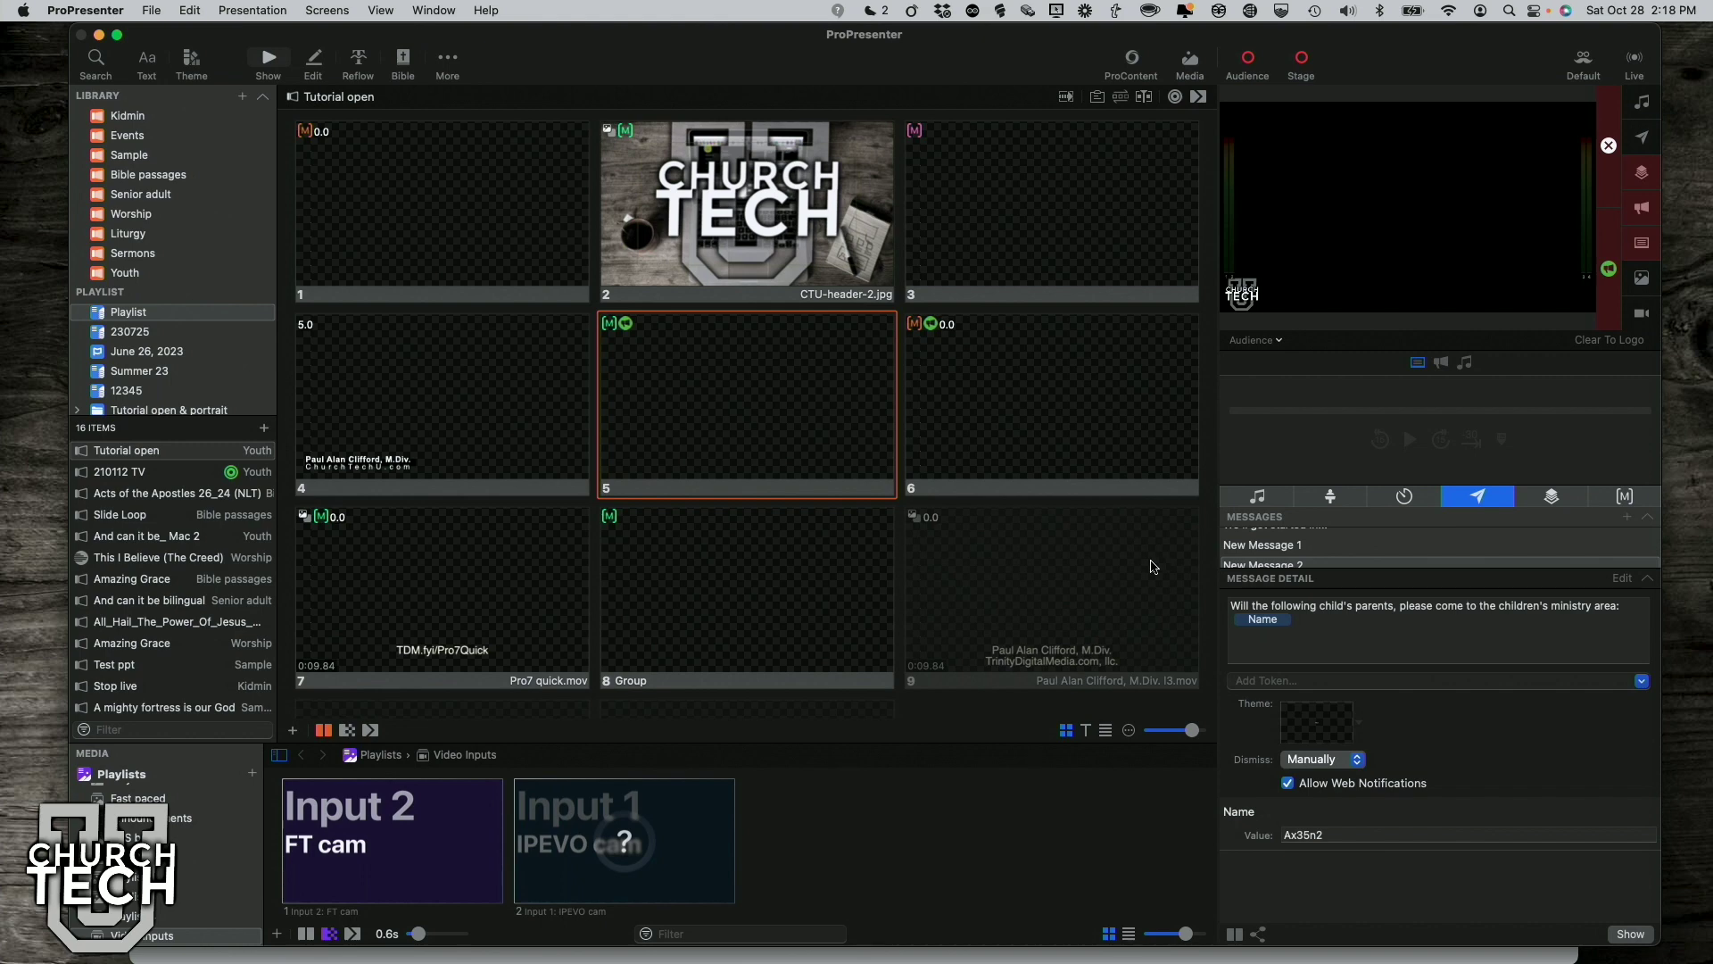
Step: Show the "We'll get started in" countdown and New Message 1 on output together
{"action": "scroll", "coordinate": [1266, 555], "scroll_direction": "up", "scroll_amount": 2}
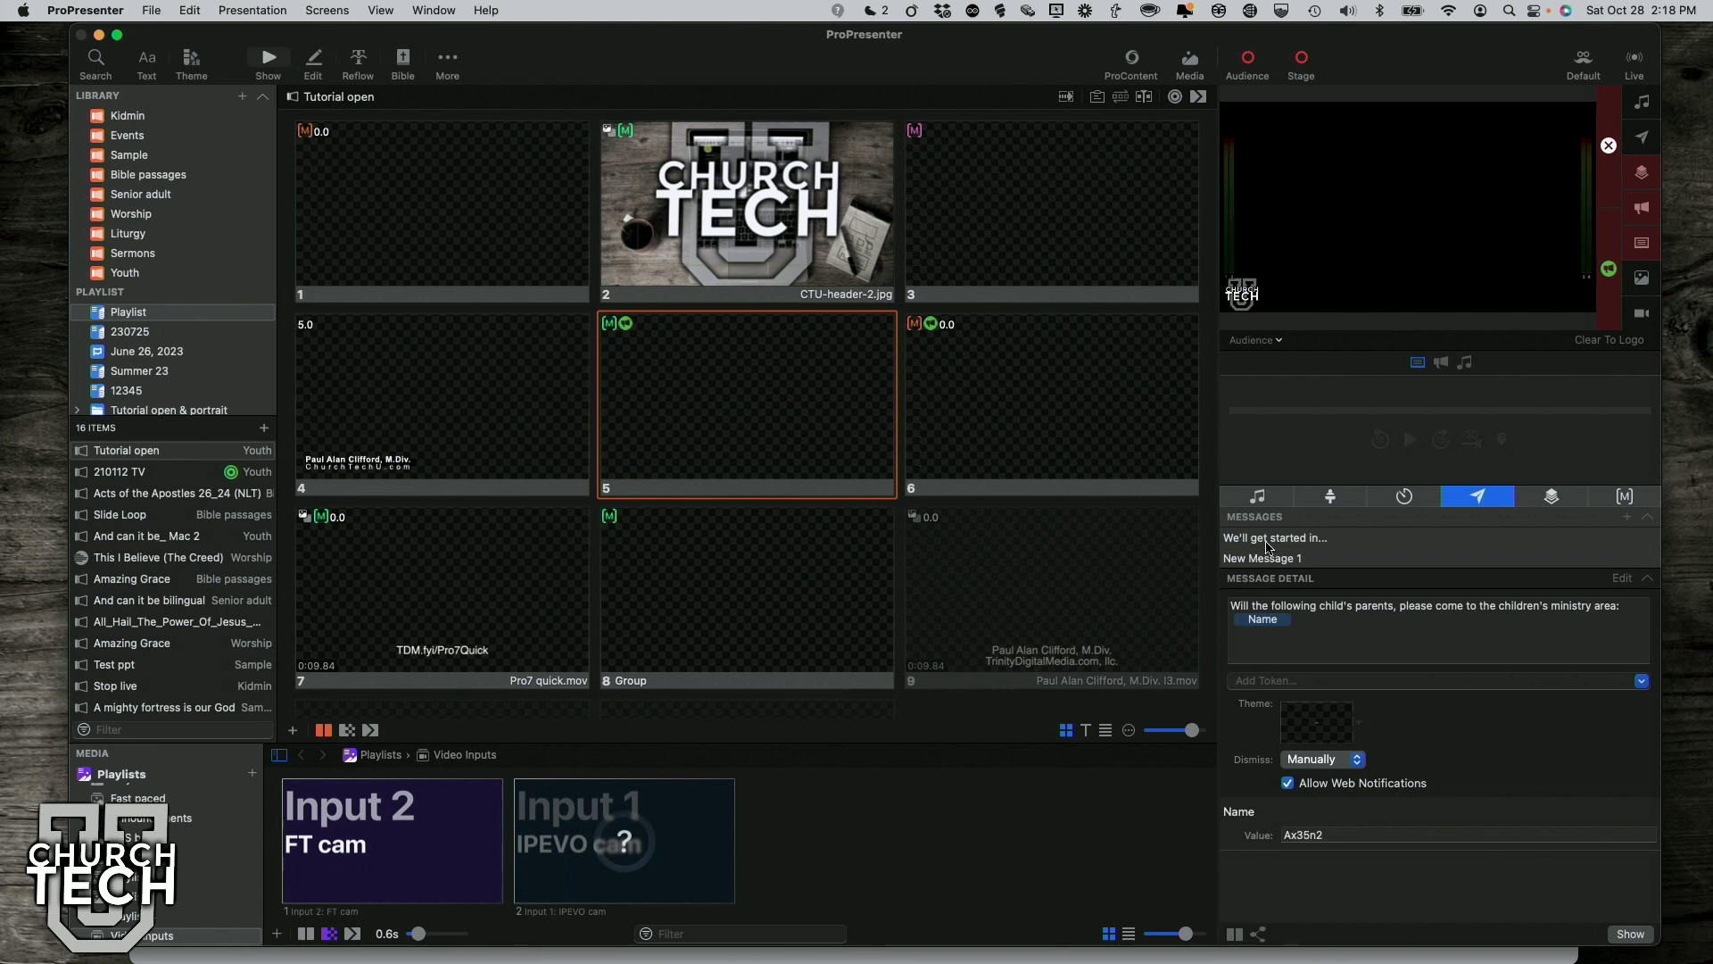
{"action": "left_click", "coordinate": [1269, 539]}
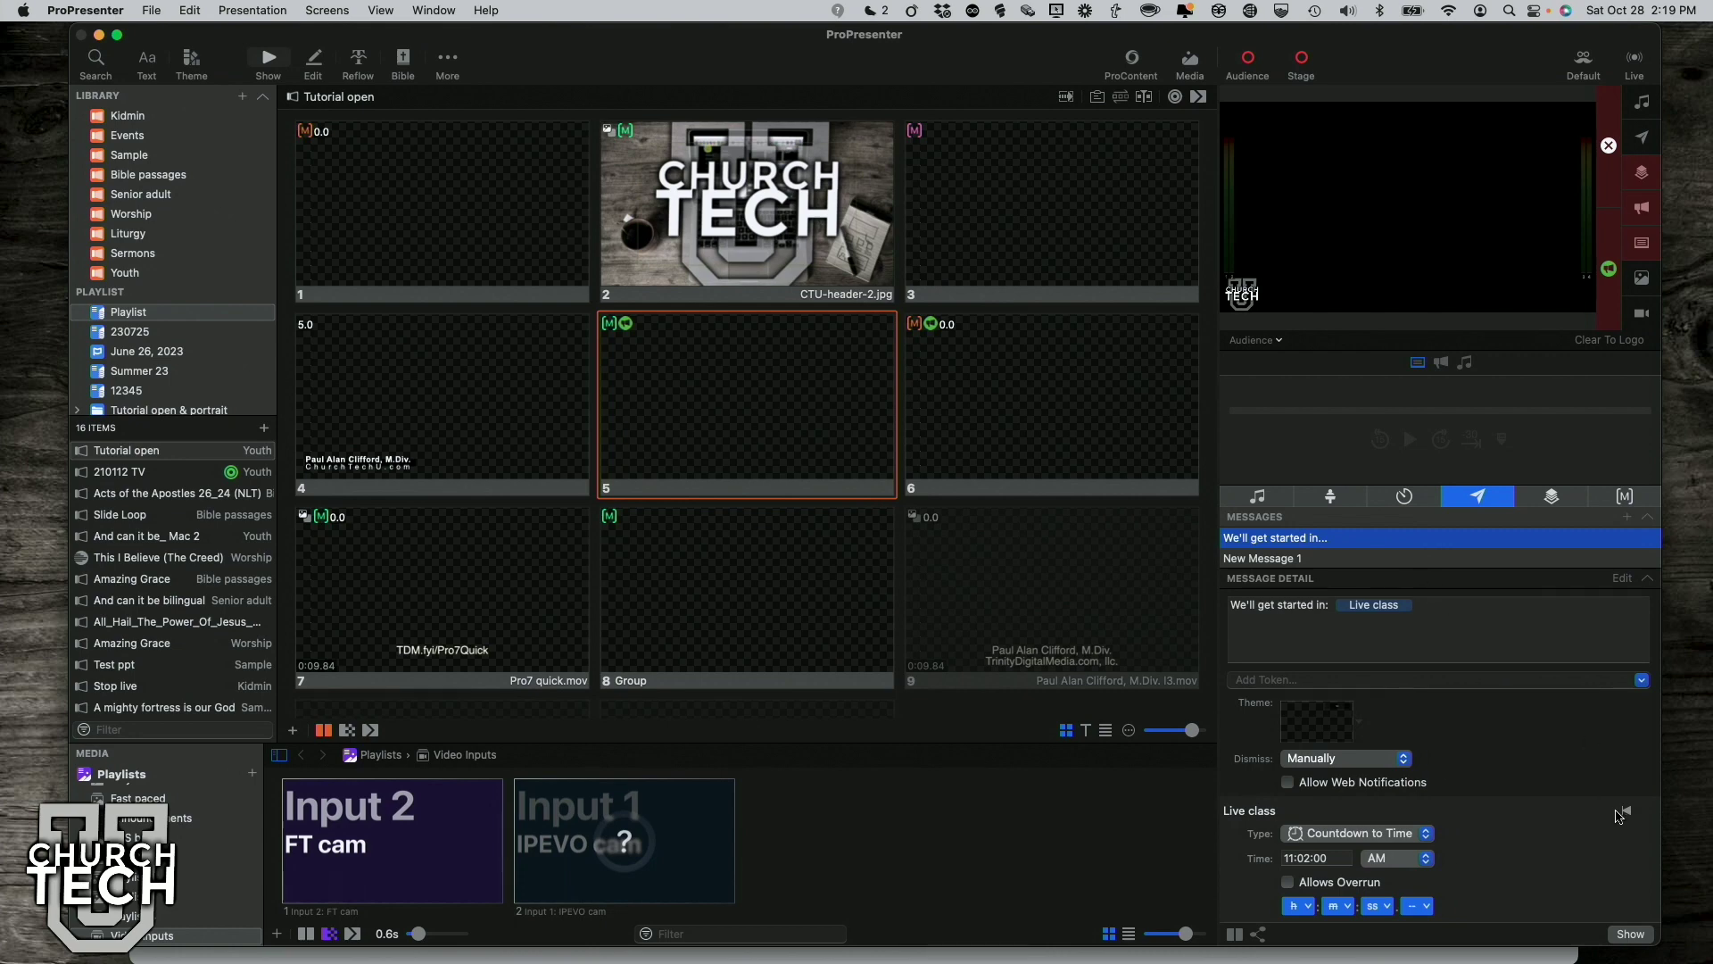
{"action": "left_click", "coordinate": [1630, 937]}
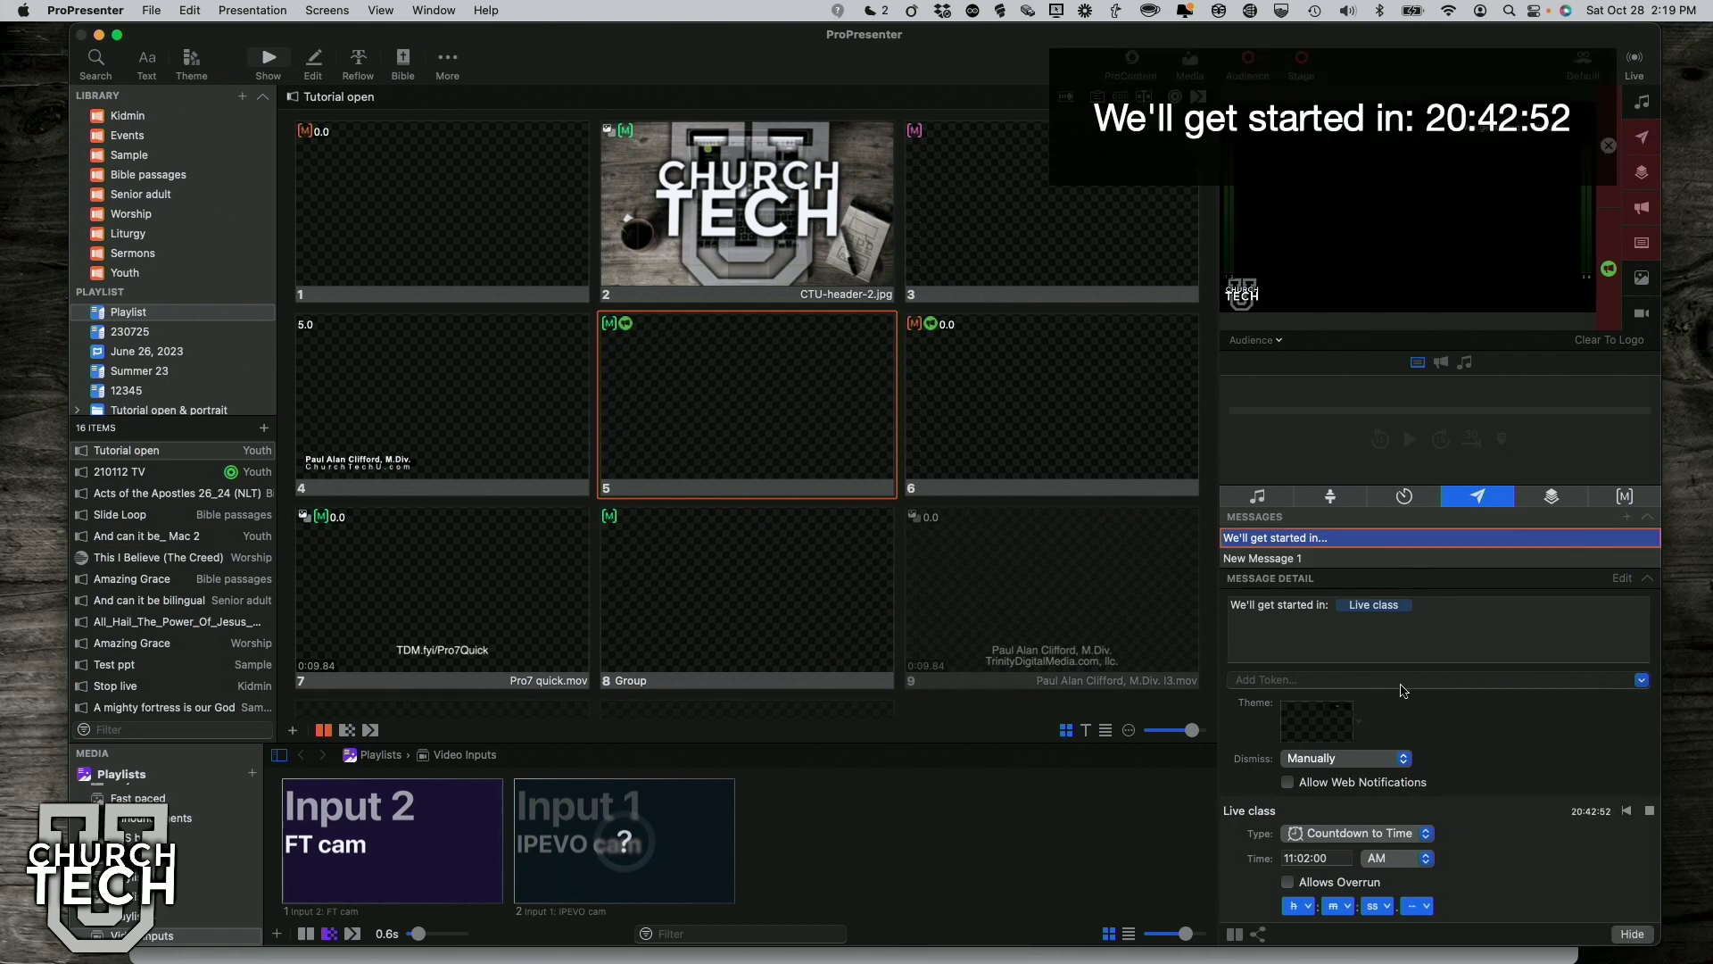
{"action": "left_click", "coordinate": [1322, 559]}
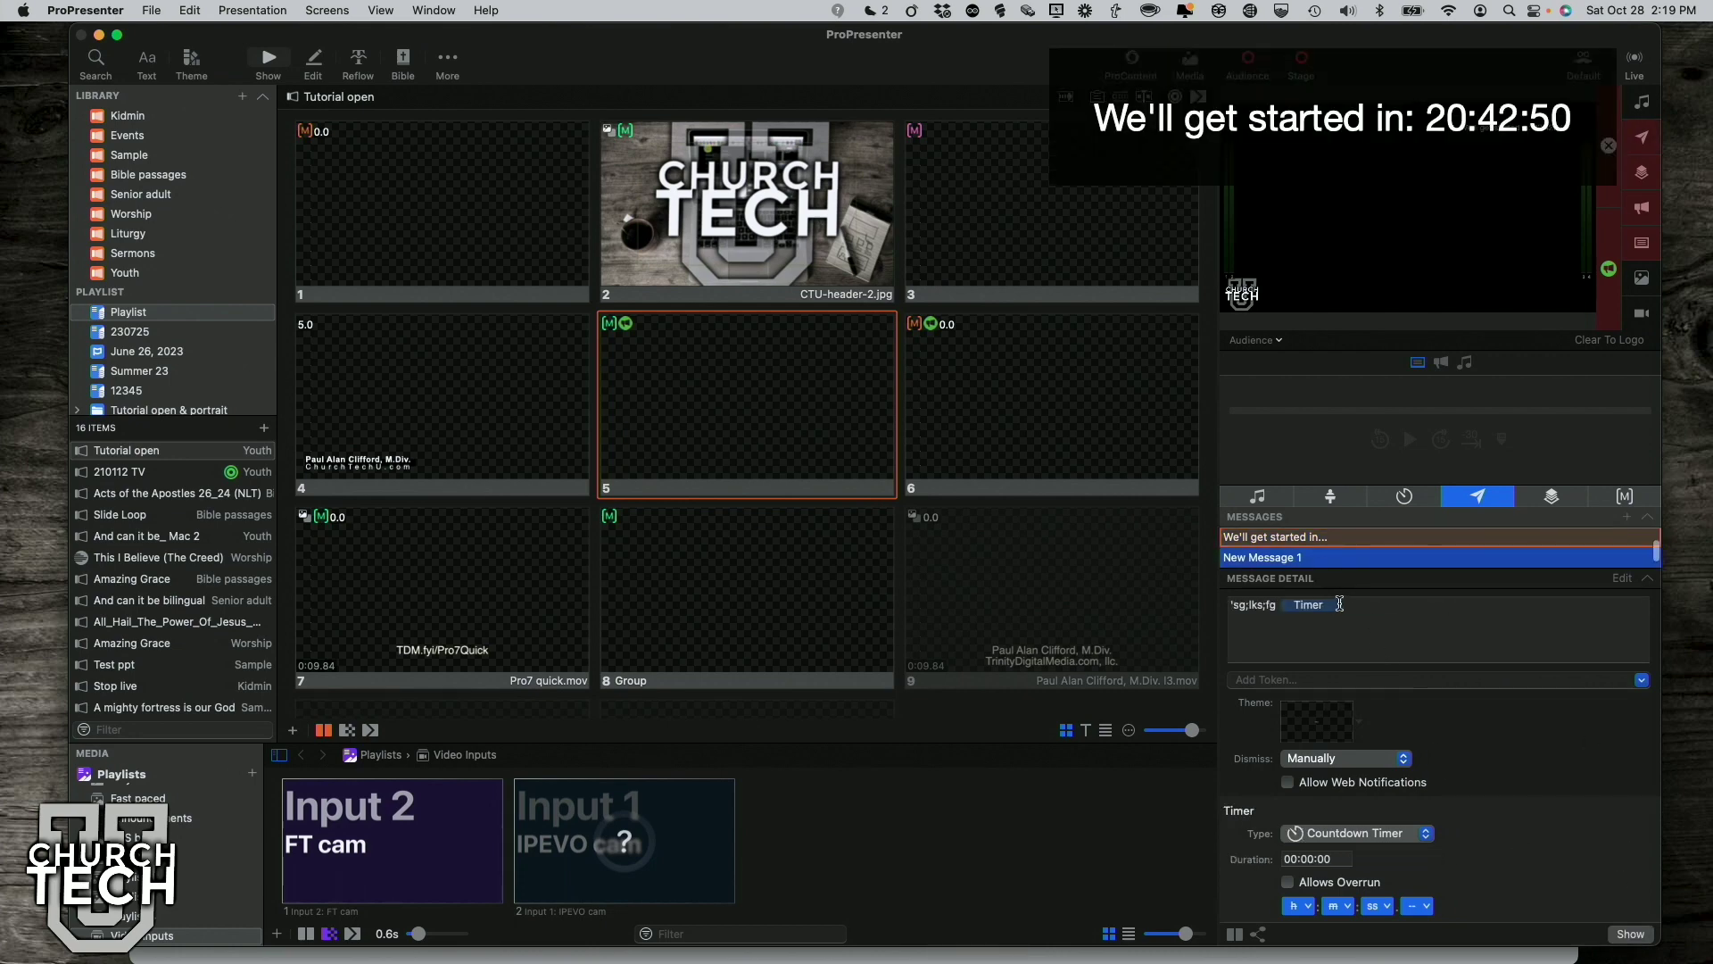
{"action": "left_click", "coordinate": [1630, 934]}
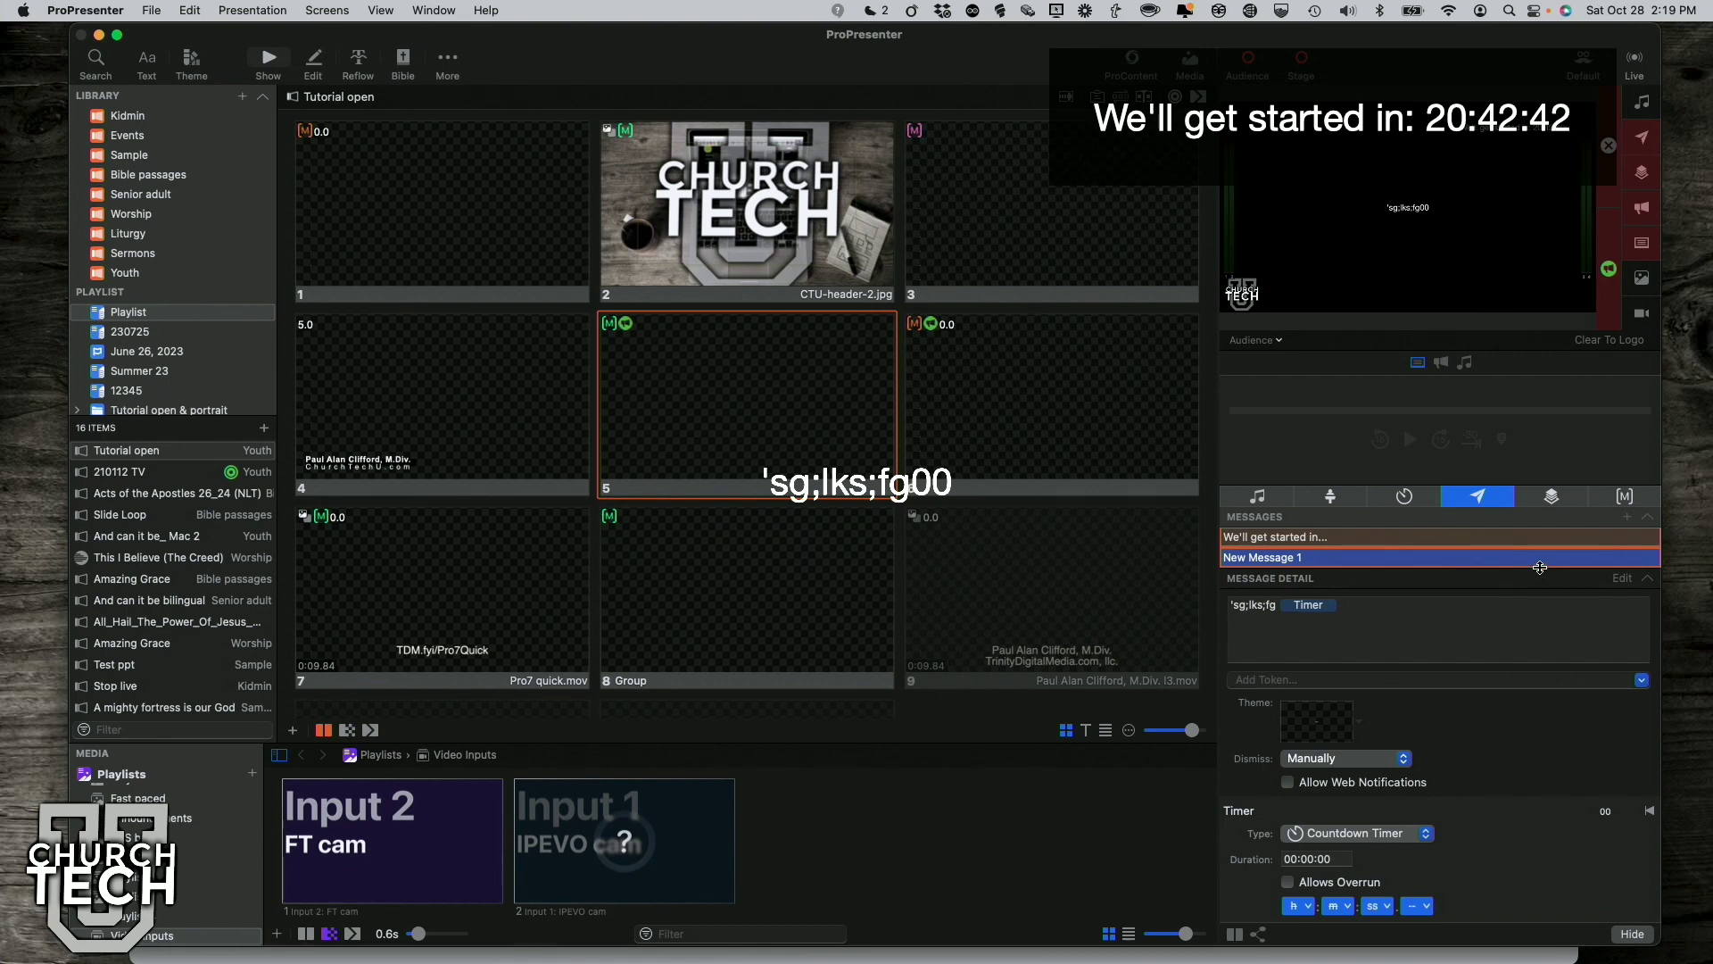
Step: Hide the countdown message and then New Message 1
{"action": "left_click", "coordinate": [1502, 539]}
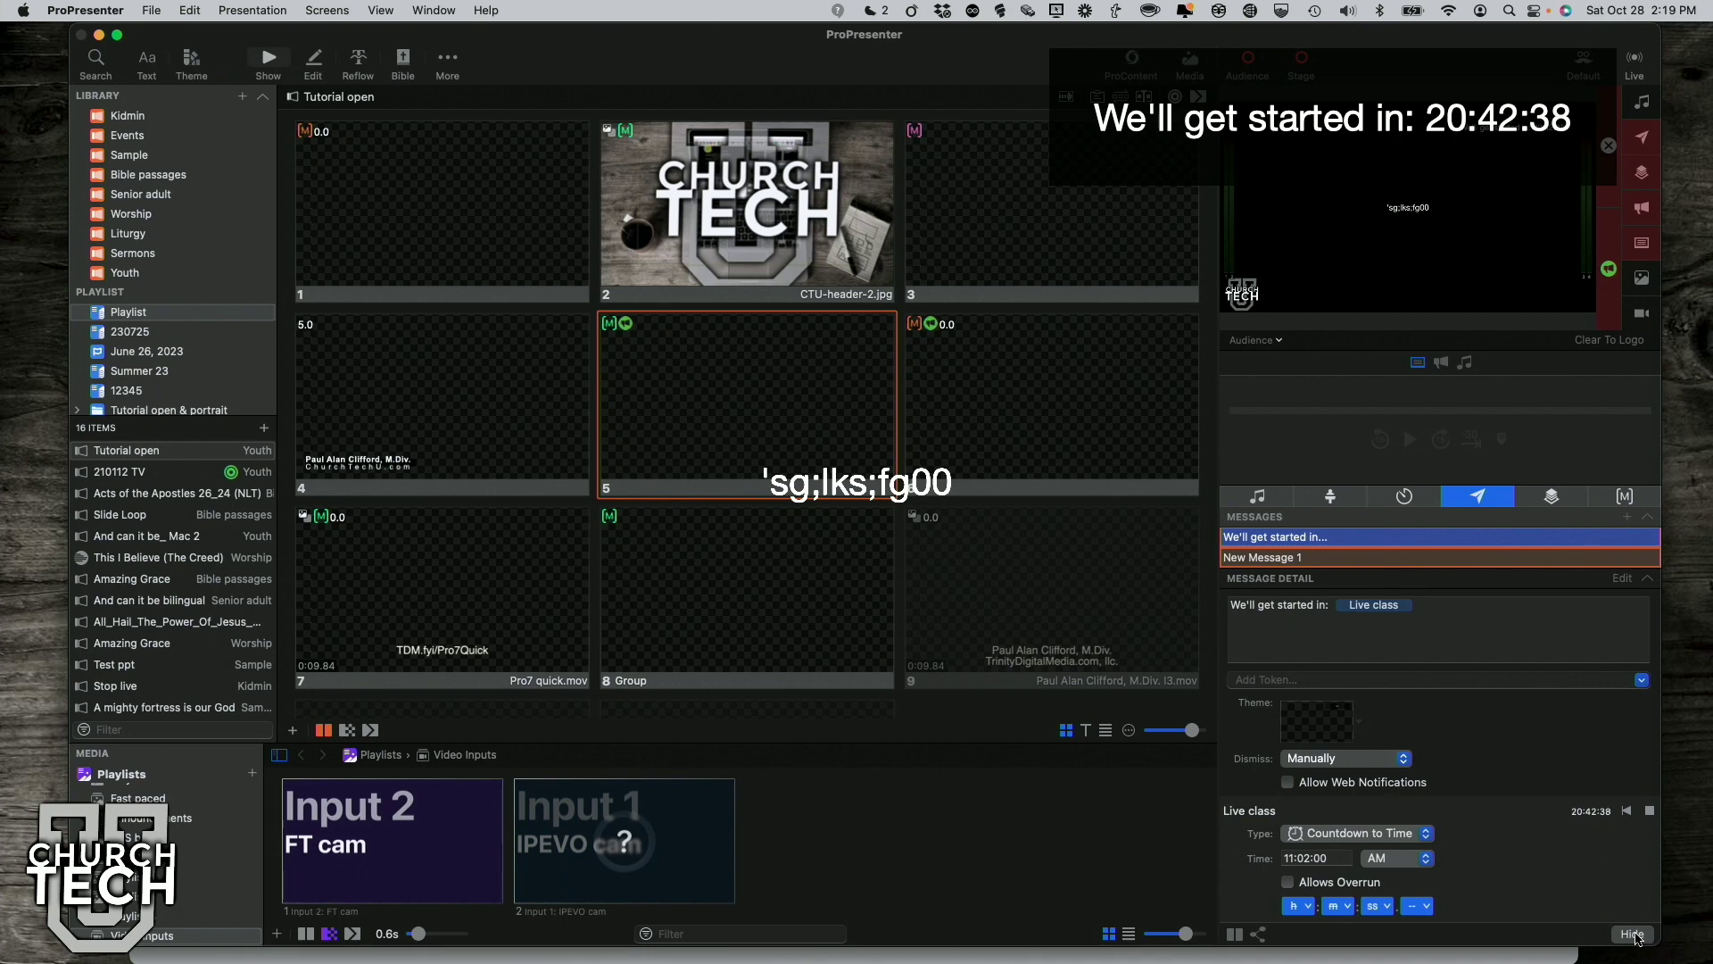
{"action": "left_click", "coordinate": [1633, 935]}
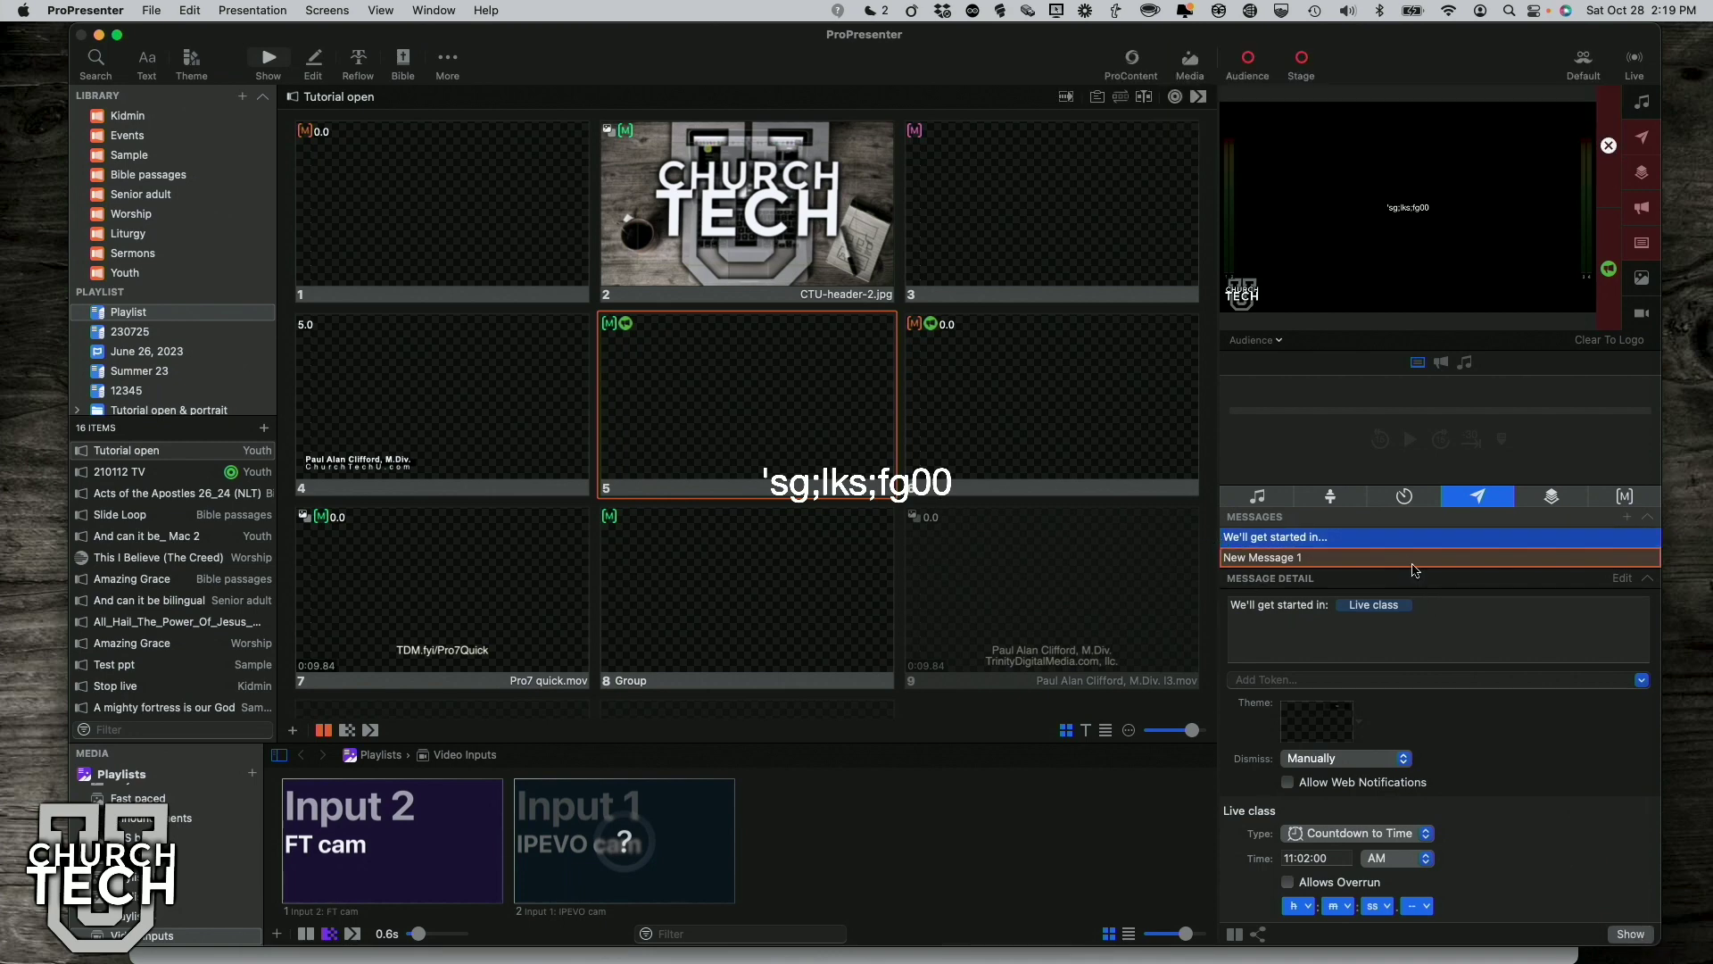
{"action": "left_click", "coordinate": [1413, 563]}
{"action": "left_click", "coordinate": [1633, 934]}
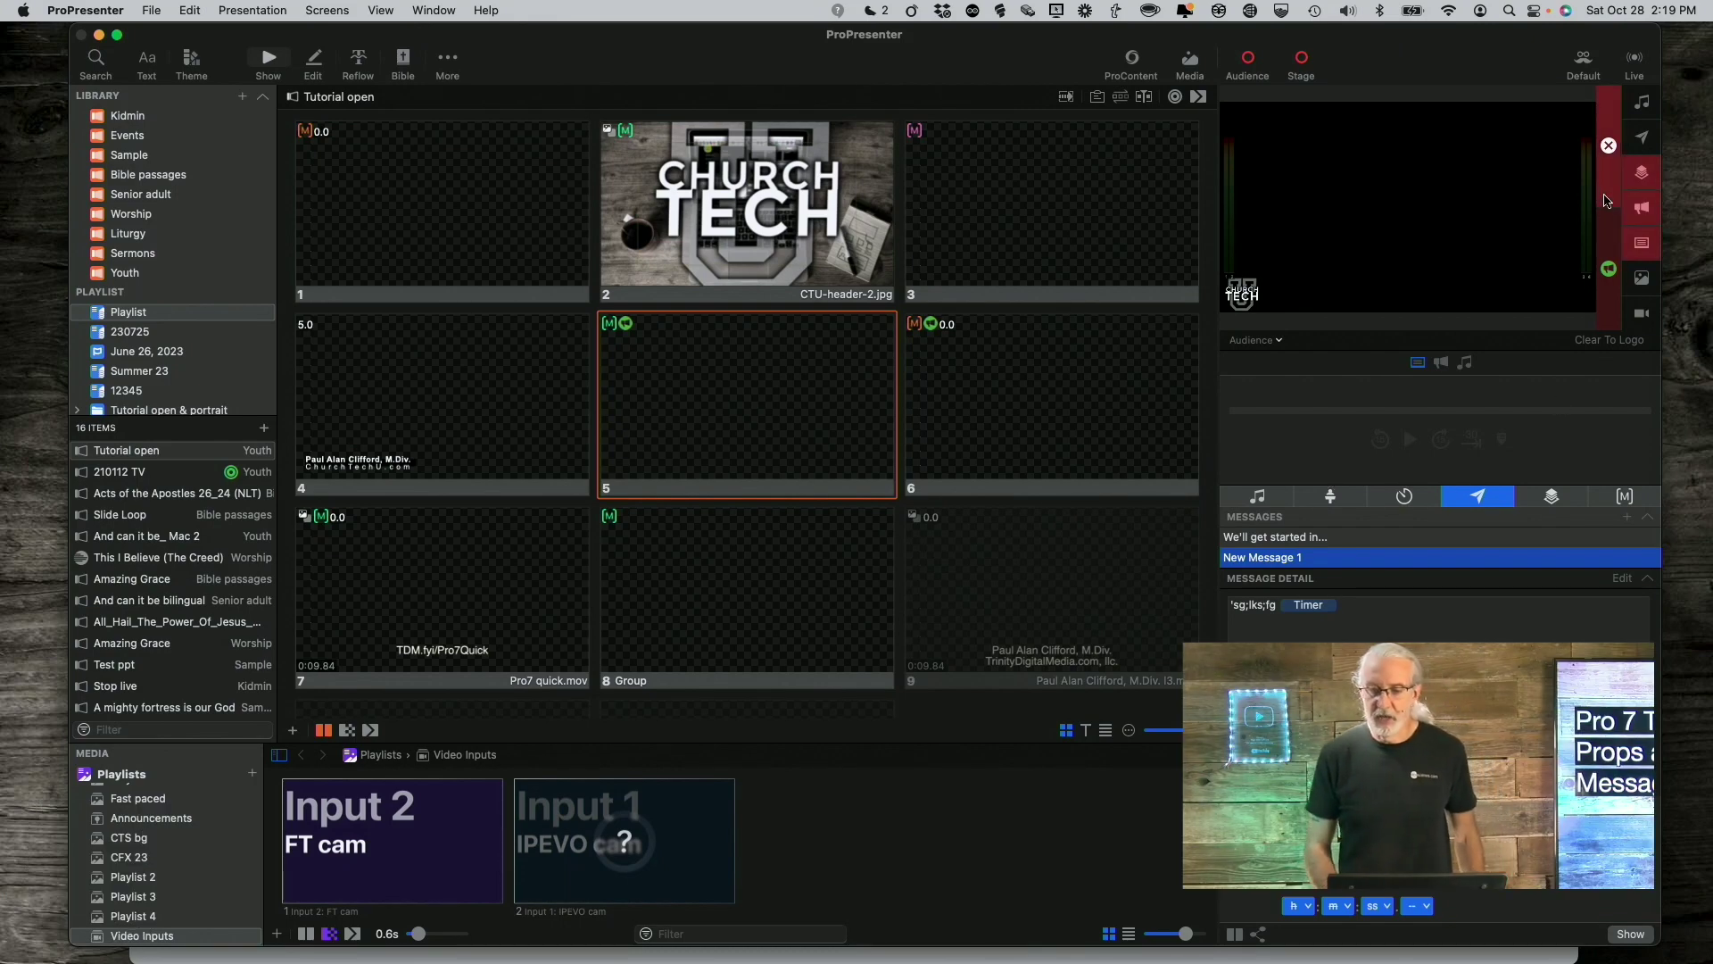
Step: Clear All output layers so the small logo disappears and the audience screen goes black
{"action": "left_click", "coordinate": [1609, 273]}
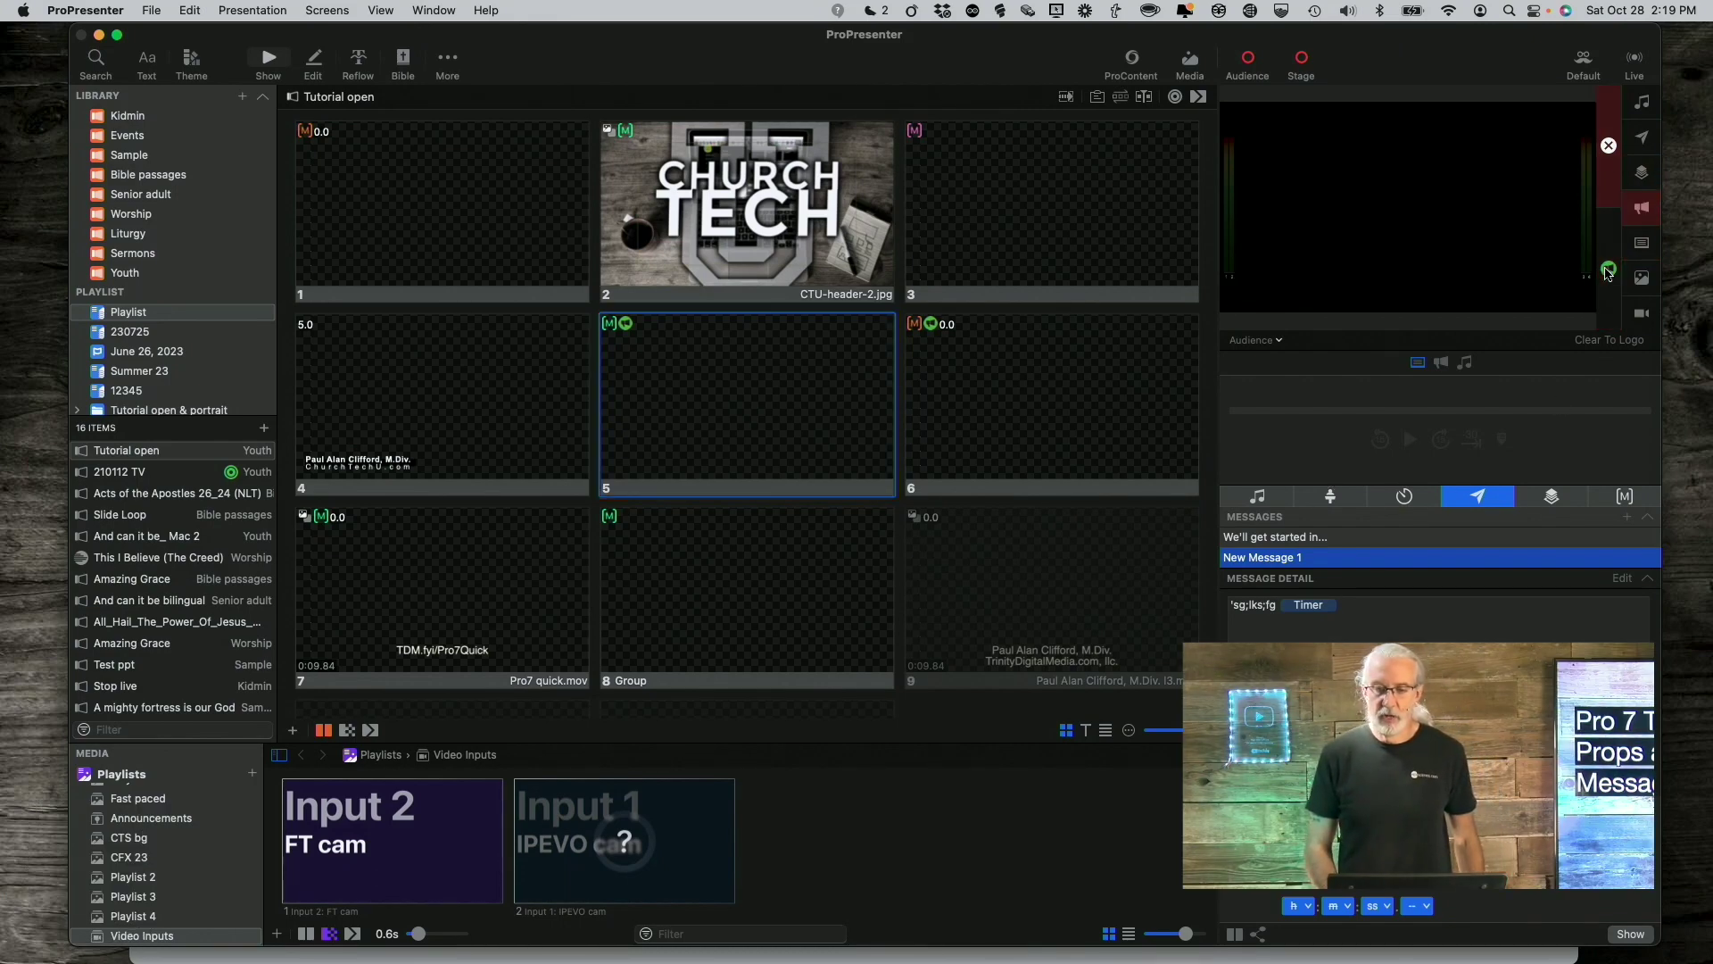